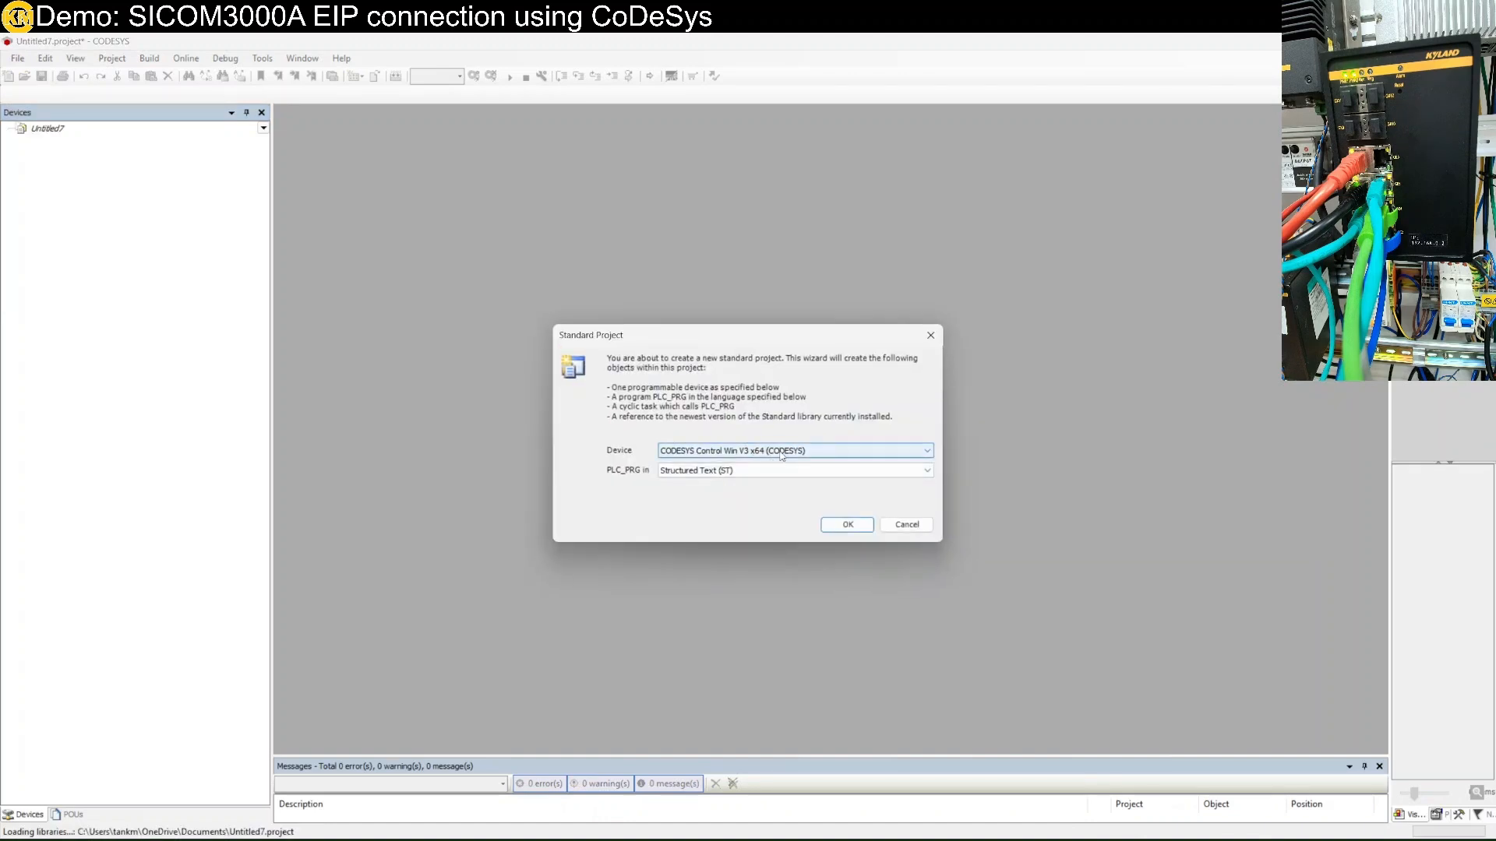
Create a standard project on CODESYS Control for Linux SL with a Structured Text PLC_PRG.
click(781, 455)
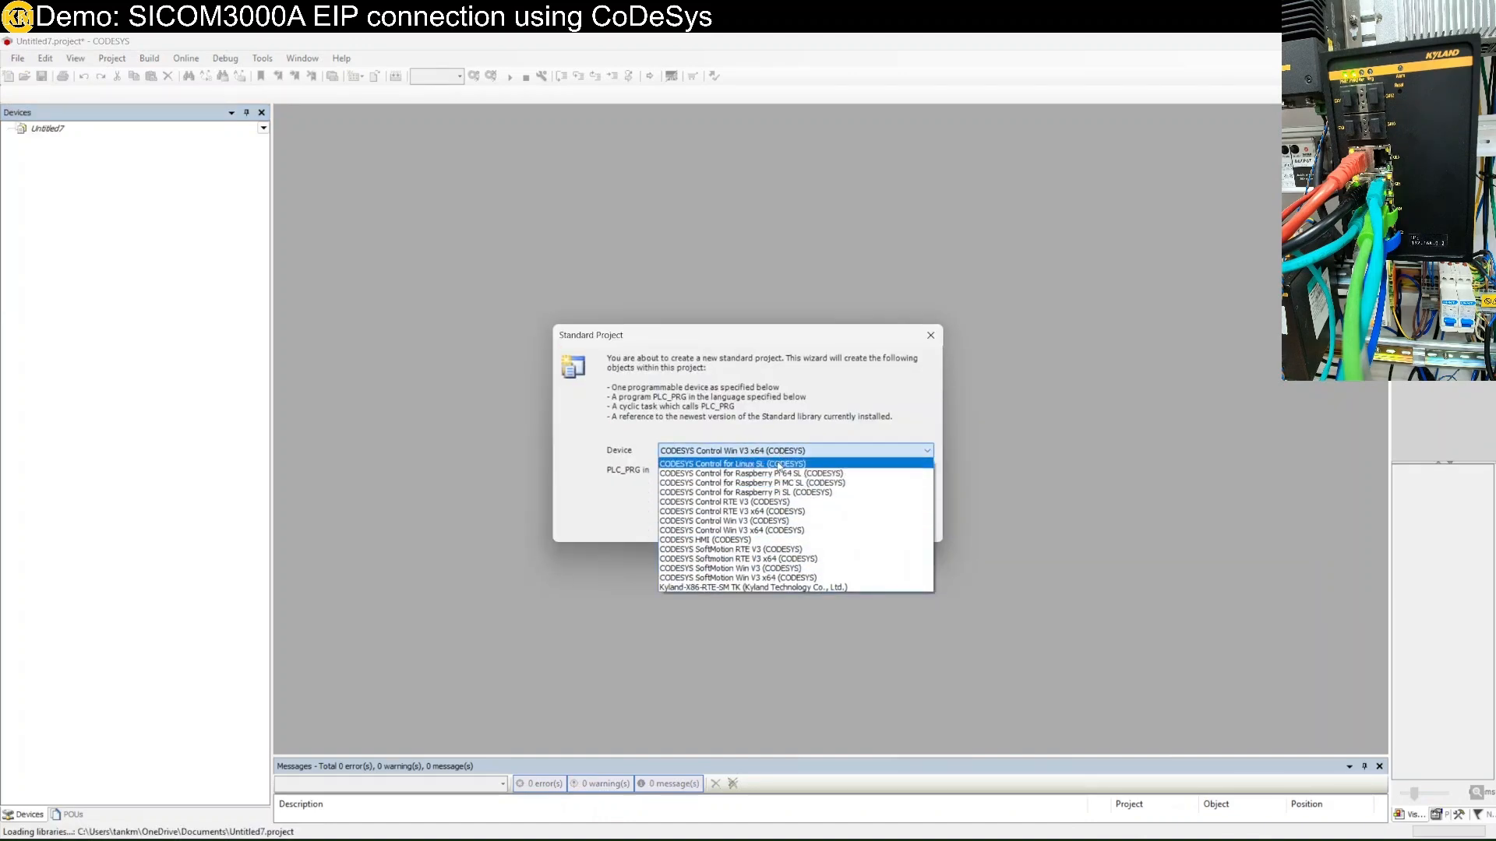
click(779, 471)
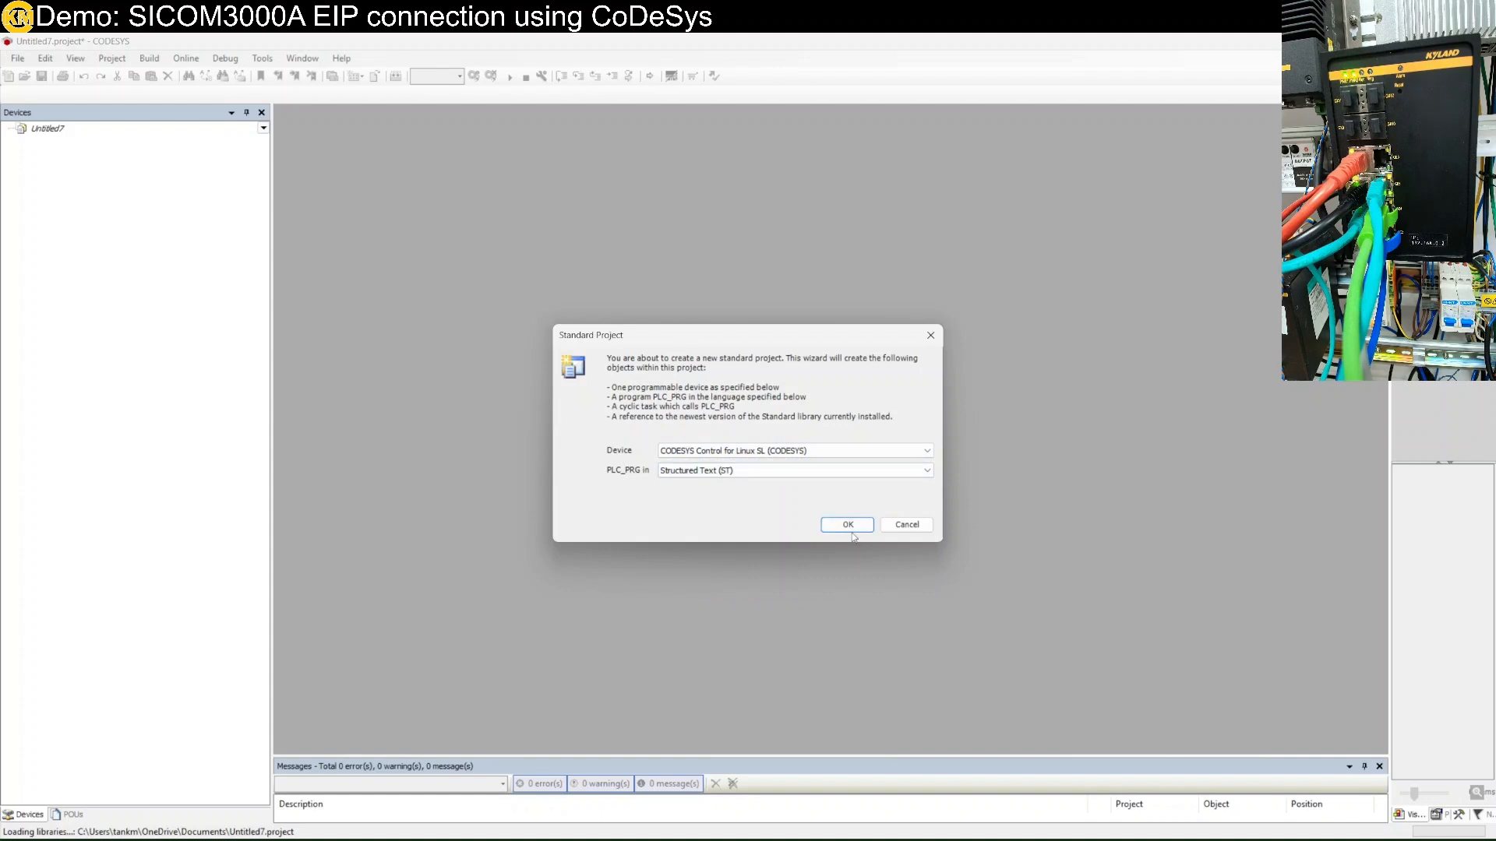
click(852, 529)
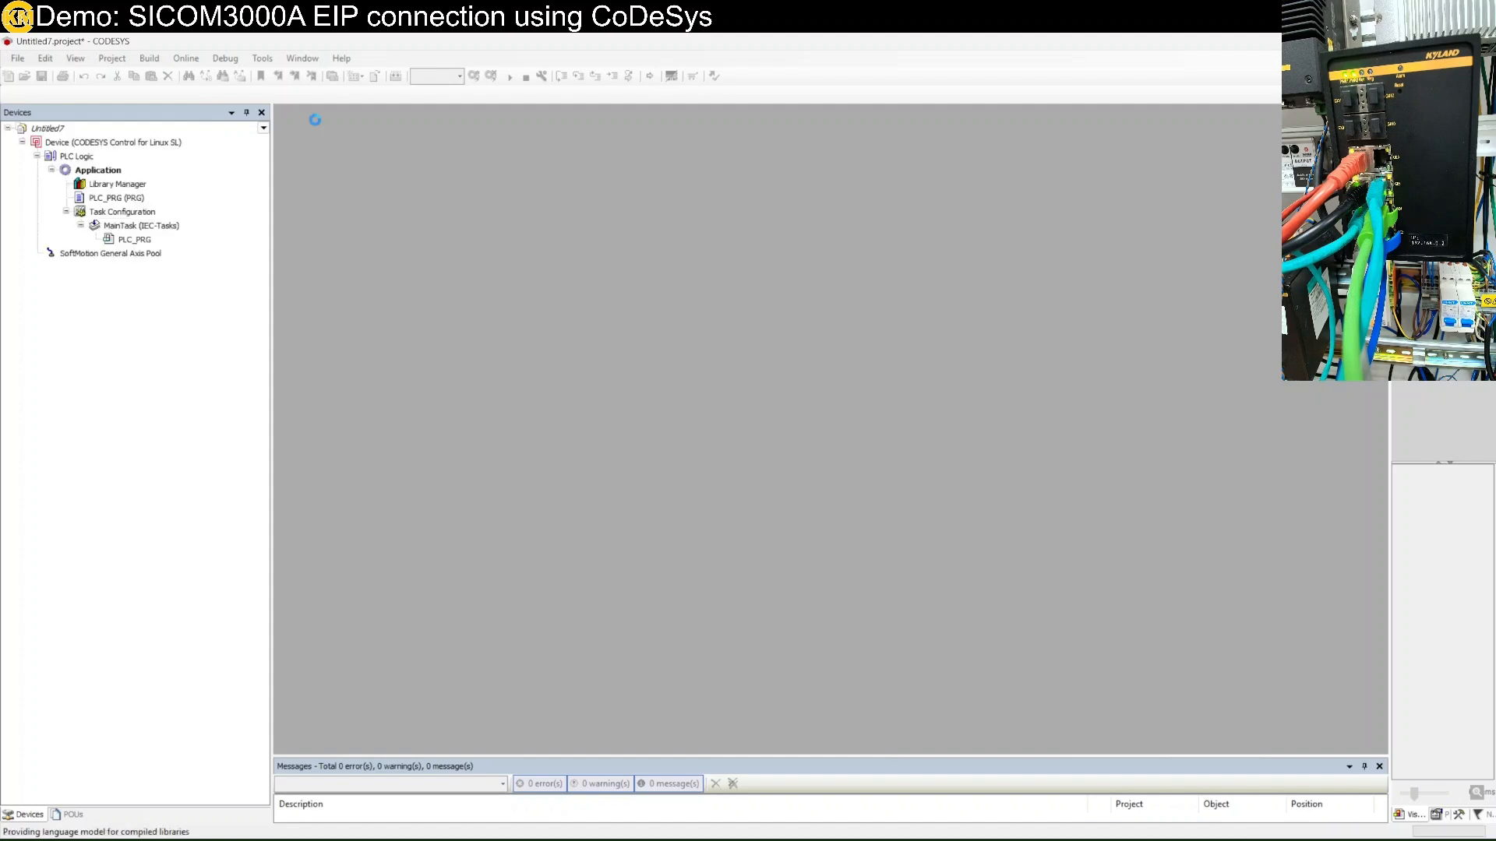
click(257, 60)
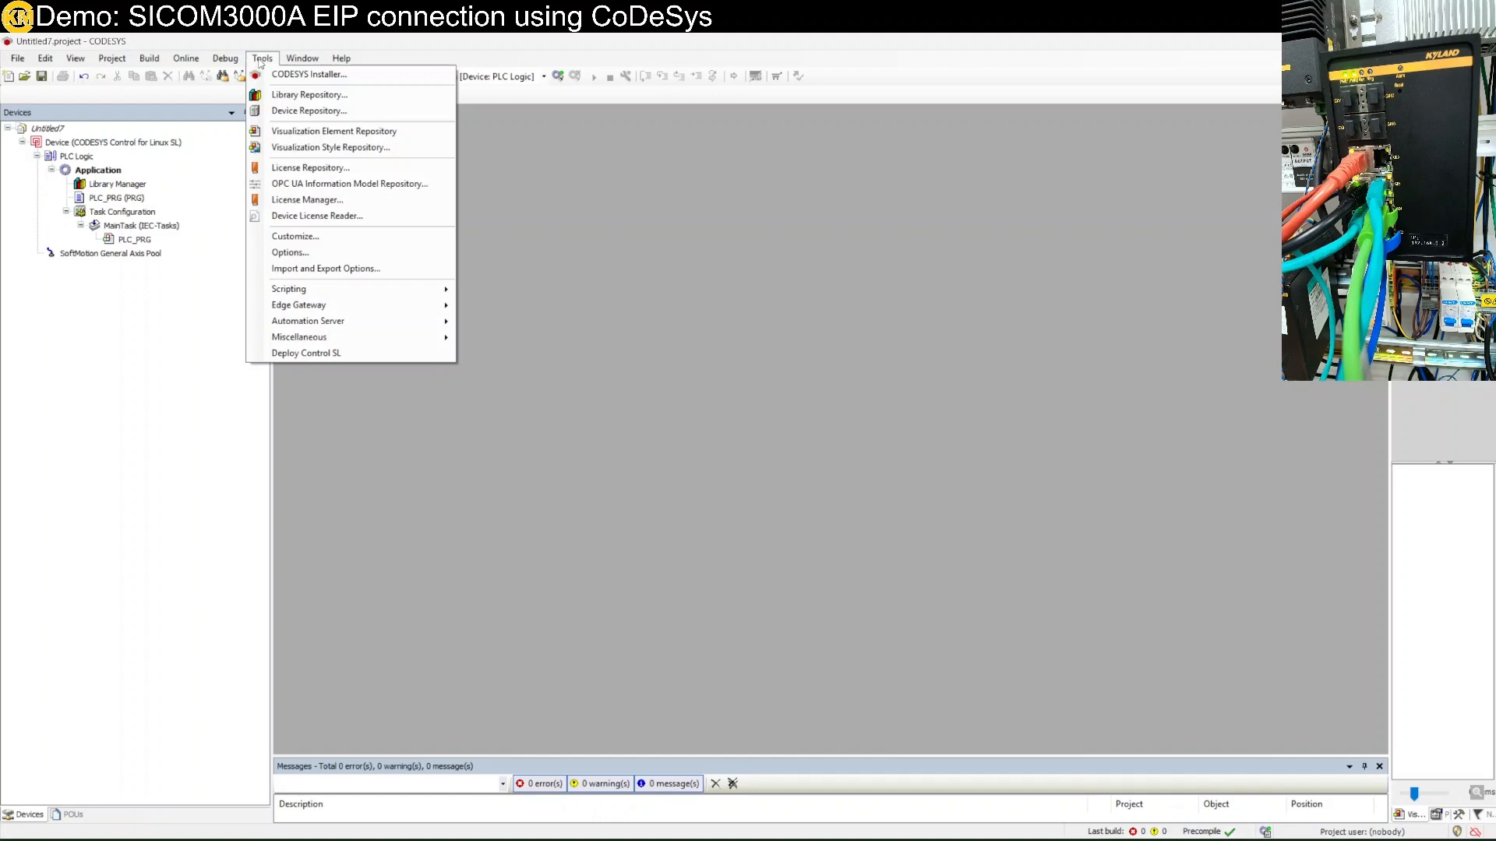
click(317, 113)
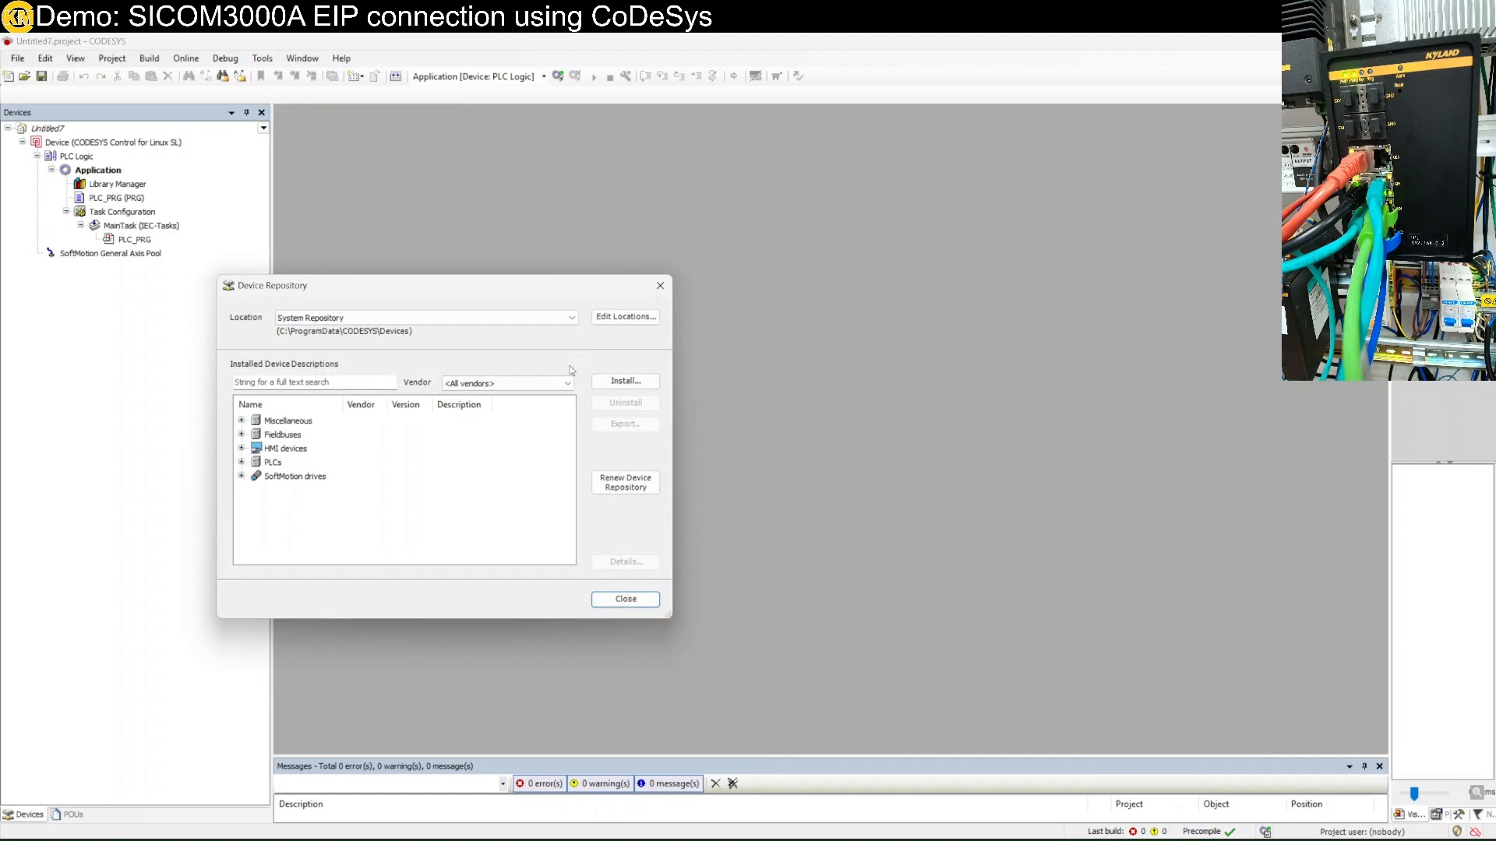
click(343, 381)
text(E)
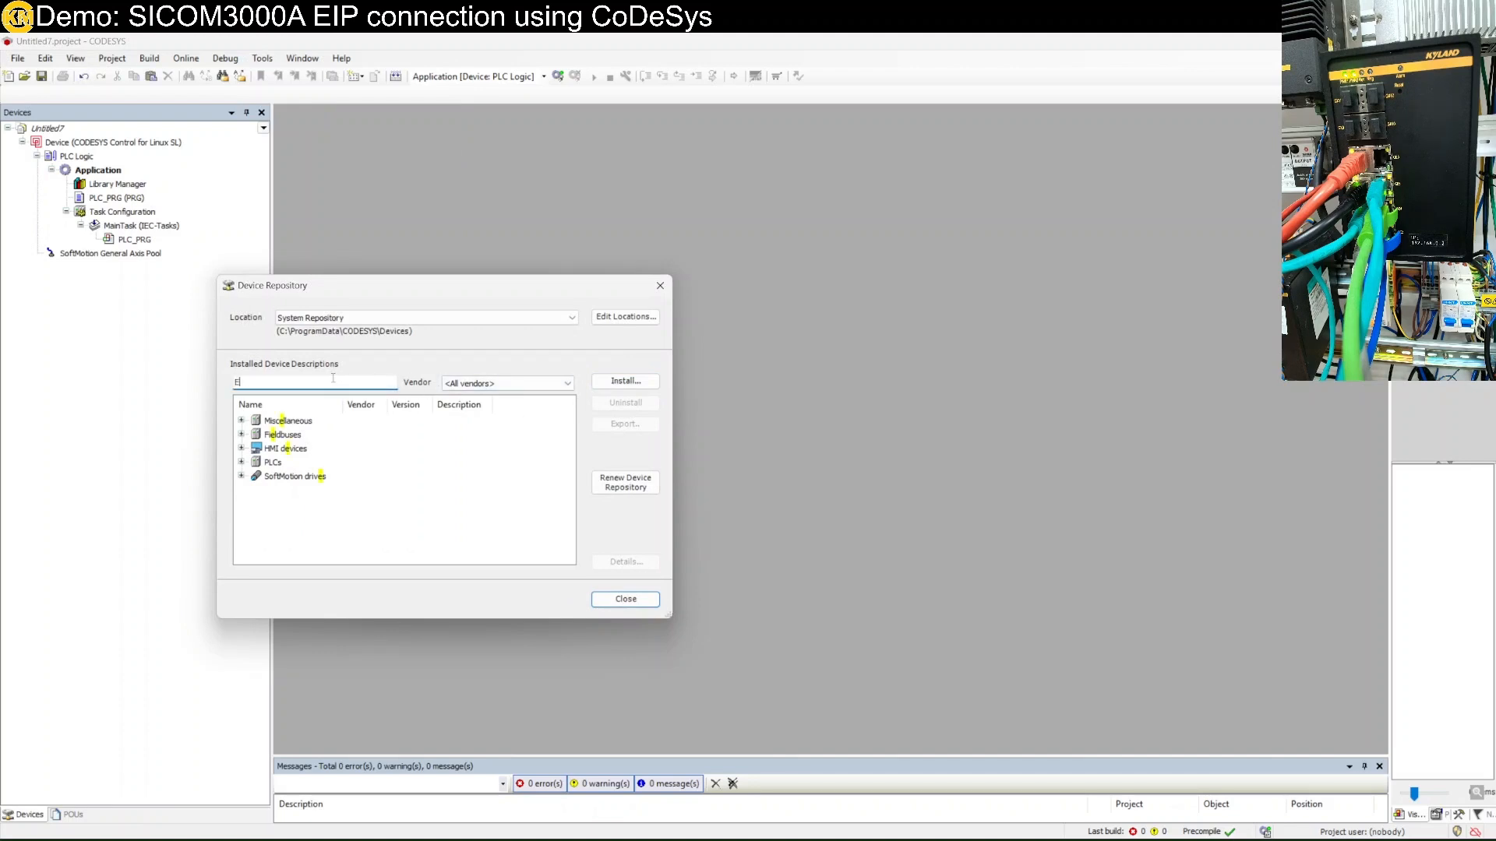
text(thjerme)
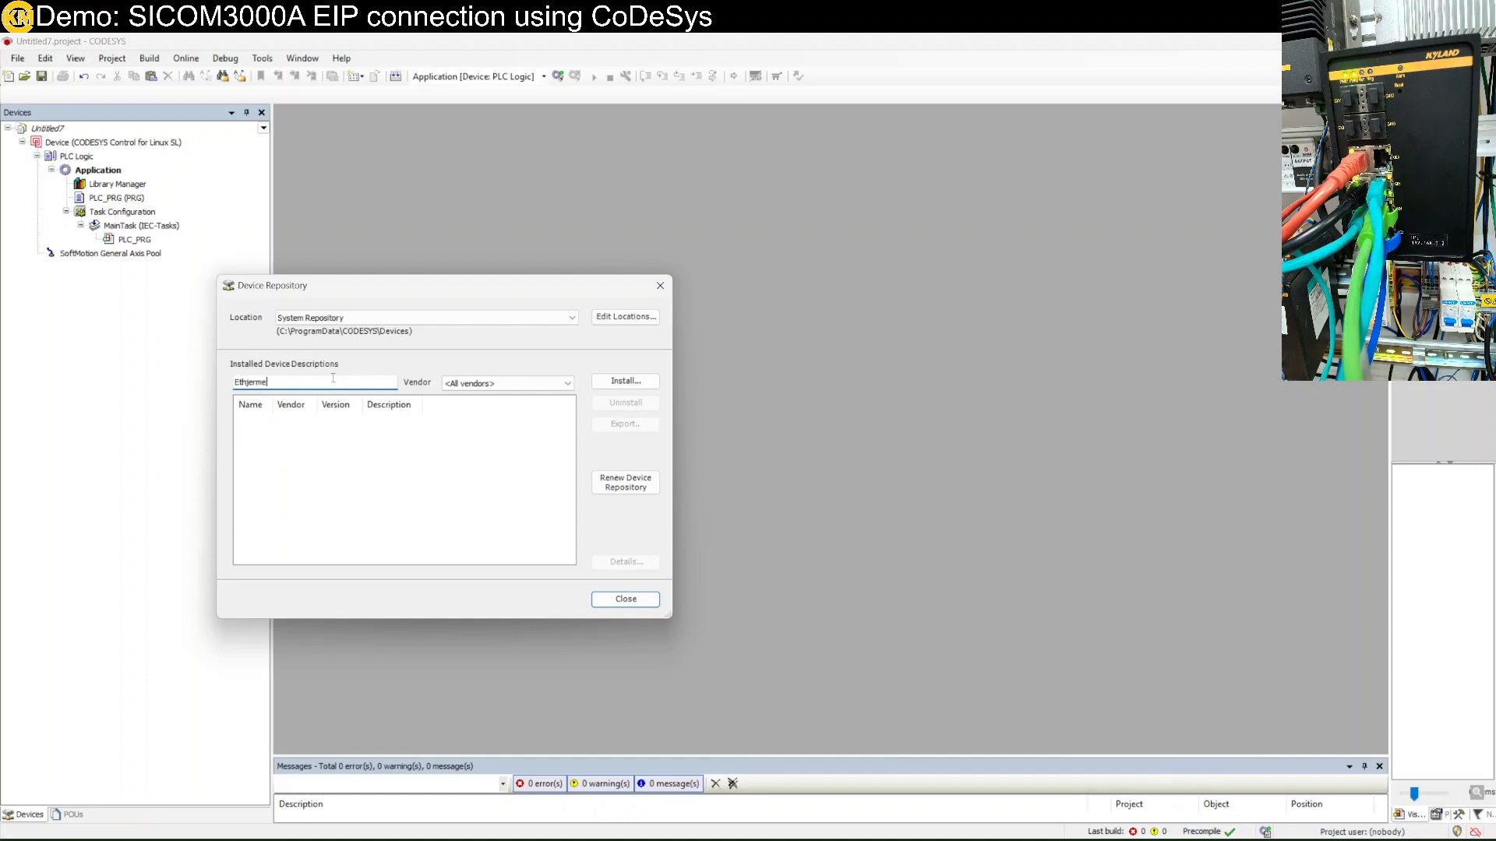
key(BackSpace)
key(BackSpace)
key(BackSpace)
key(BackSpace)
key(BackSpace)
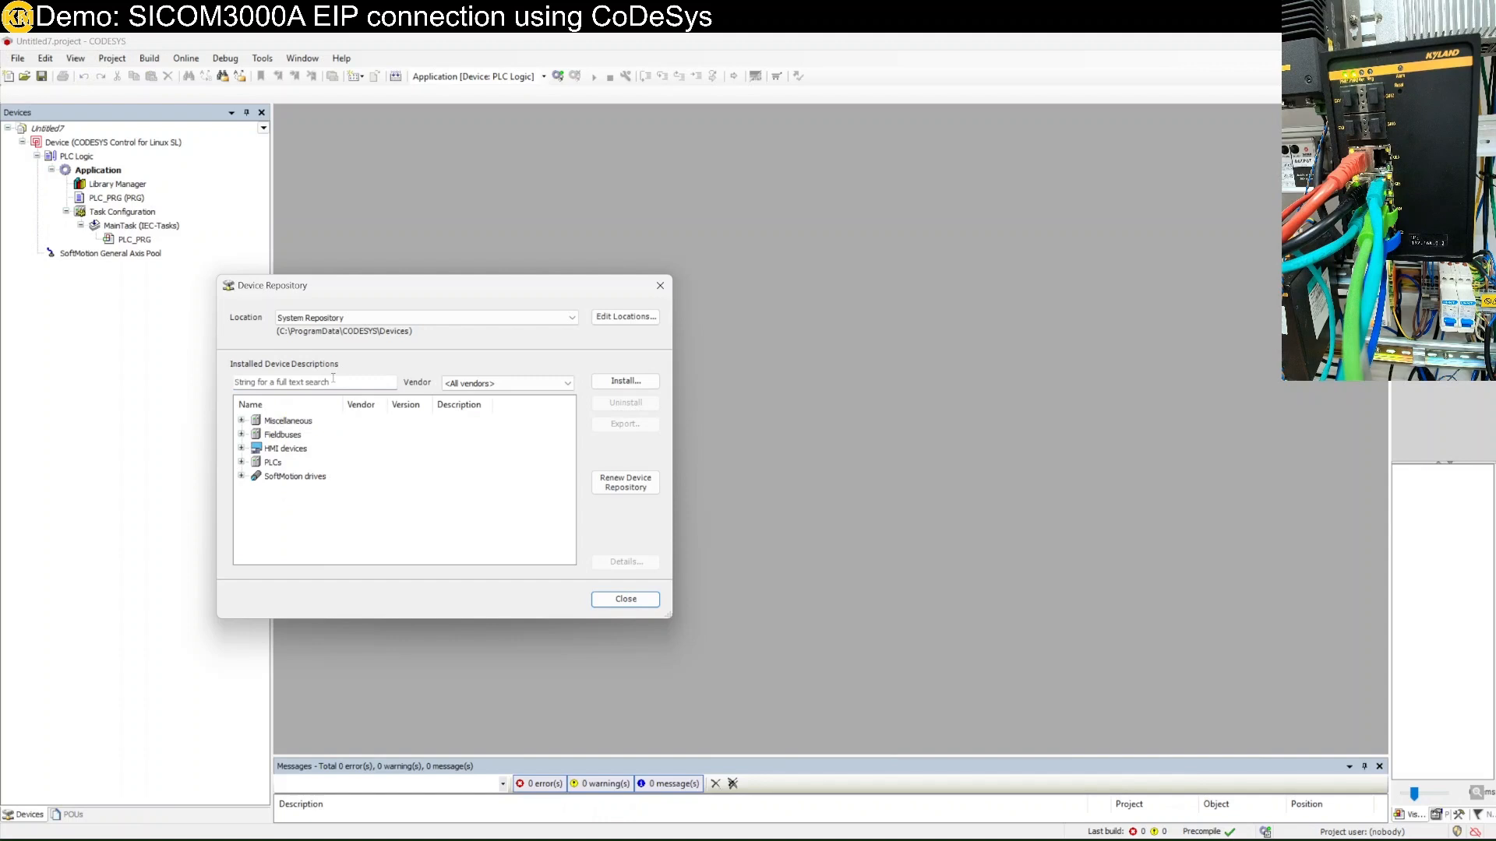
click(241, 463)
click(242, 463)
click(241, 435)
scroll(261, 471, down, 3)
scroll(263, 478, up, 1)
click(256, 462)
click(281, 477)
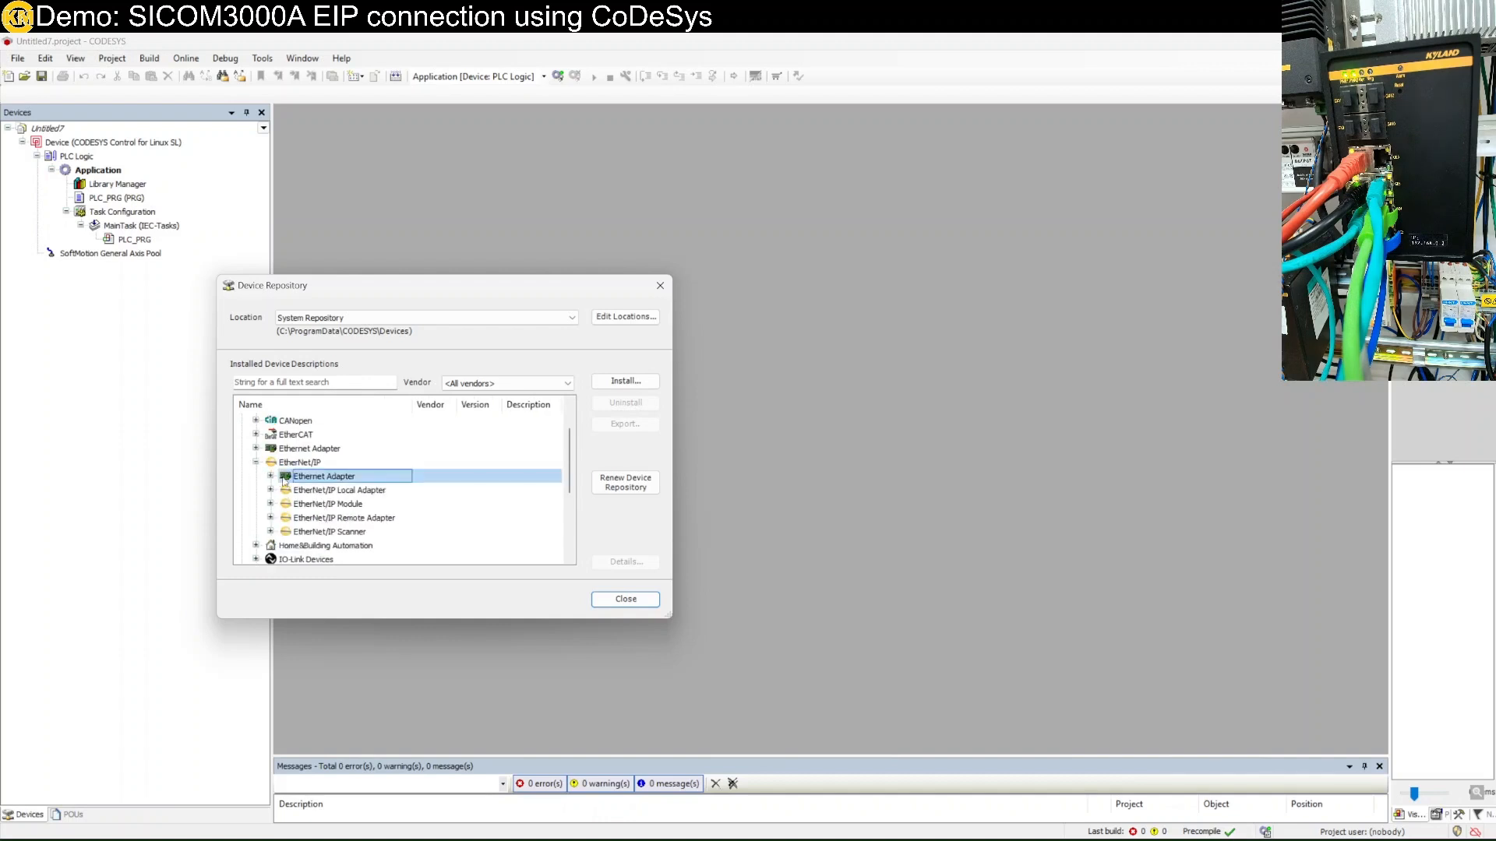
click(270, 476)
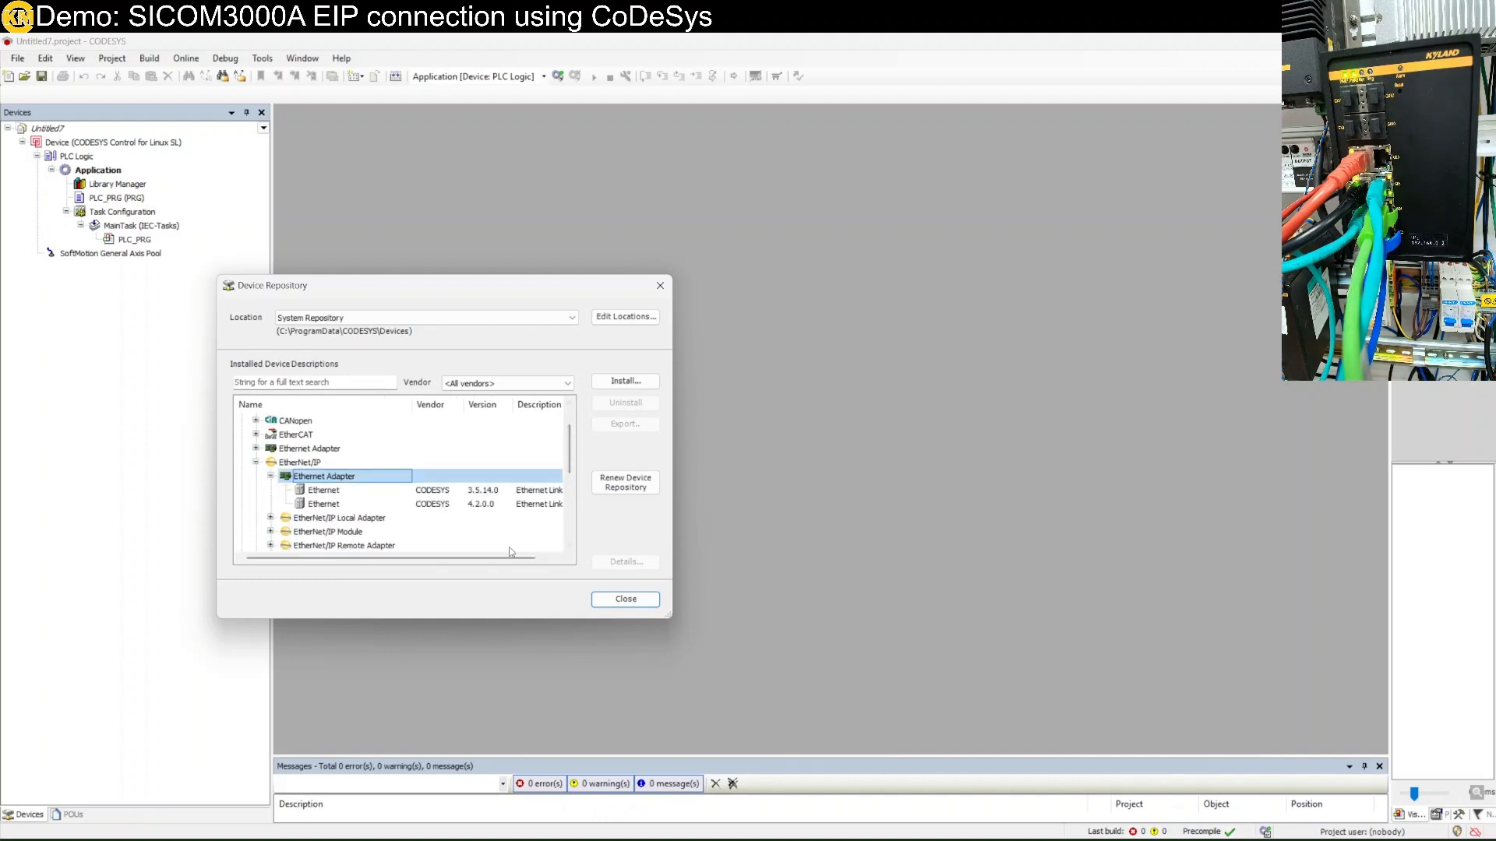
scroll(454, 540, down, 1)
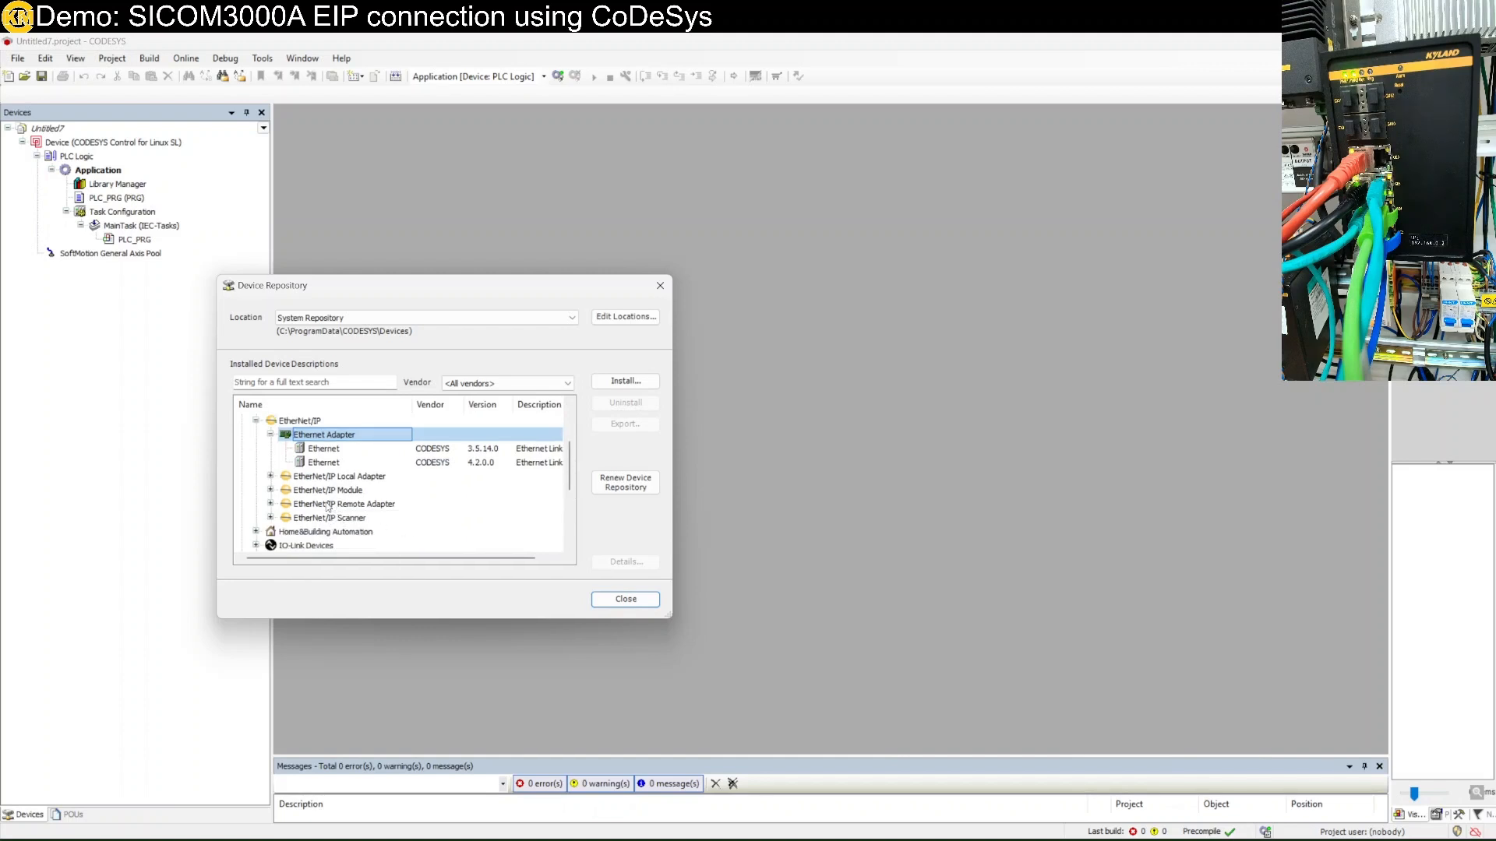
click(271, 508)
scroll(282, 512, down, 1)
click(361, 477)
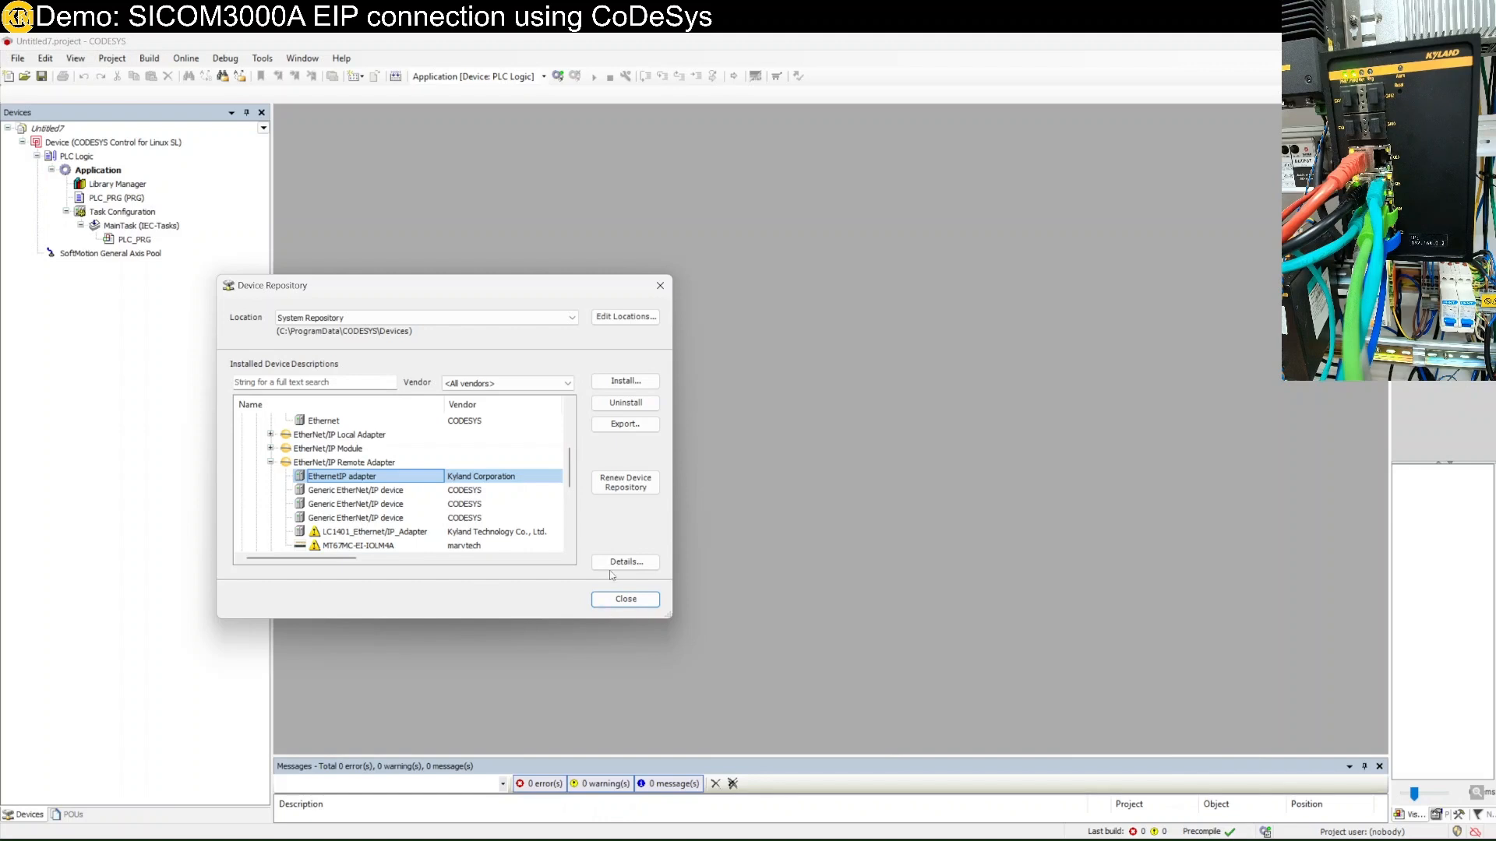
click(628, 603)
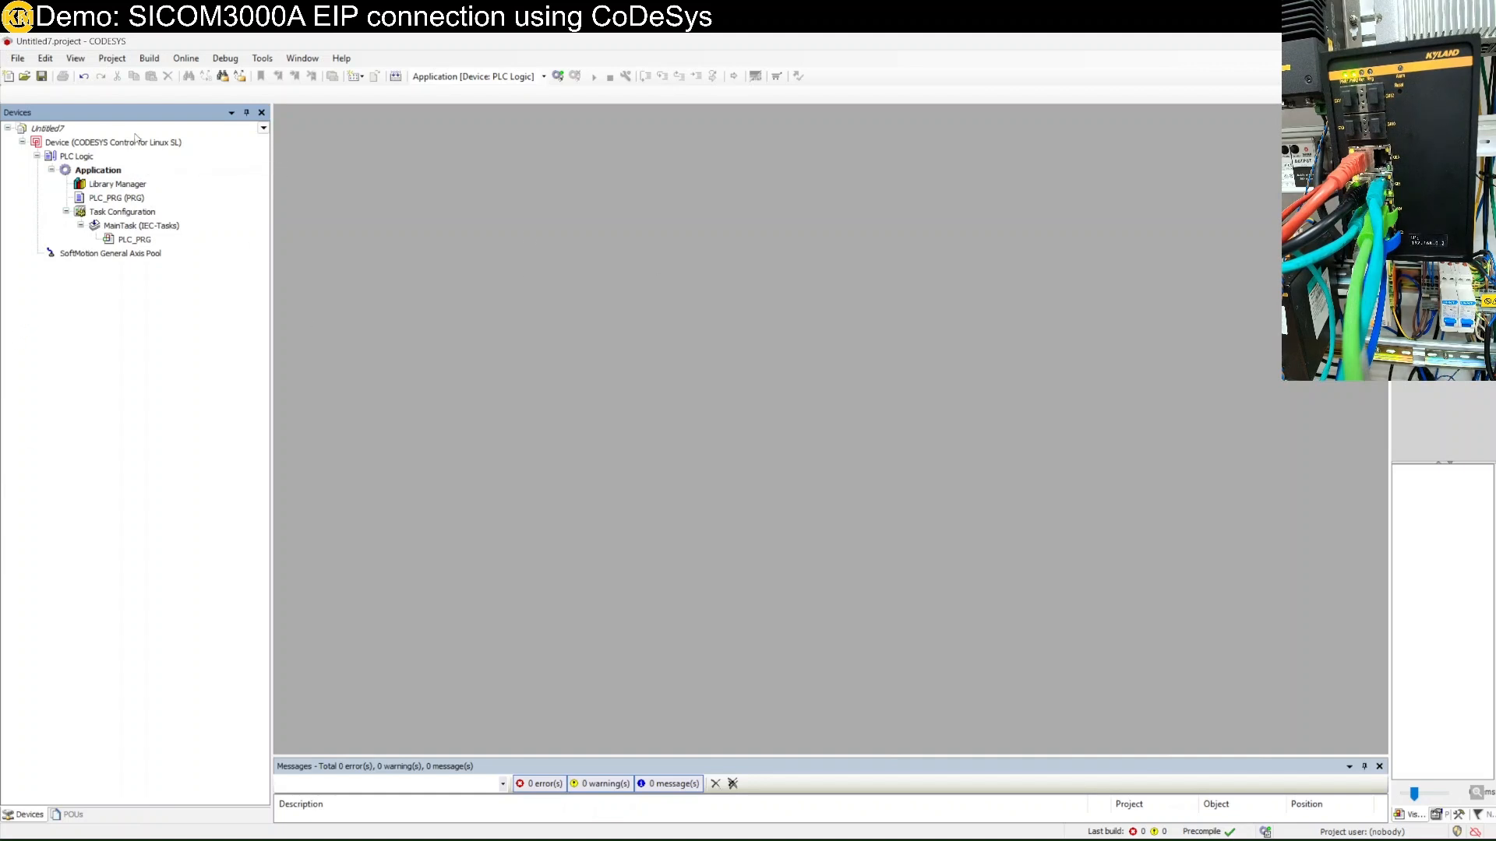
click(134, 145)
Look through the context actions of the Device and Application entries without choosing any.
right_click(134, 145)
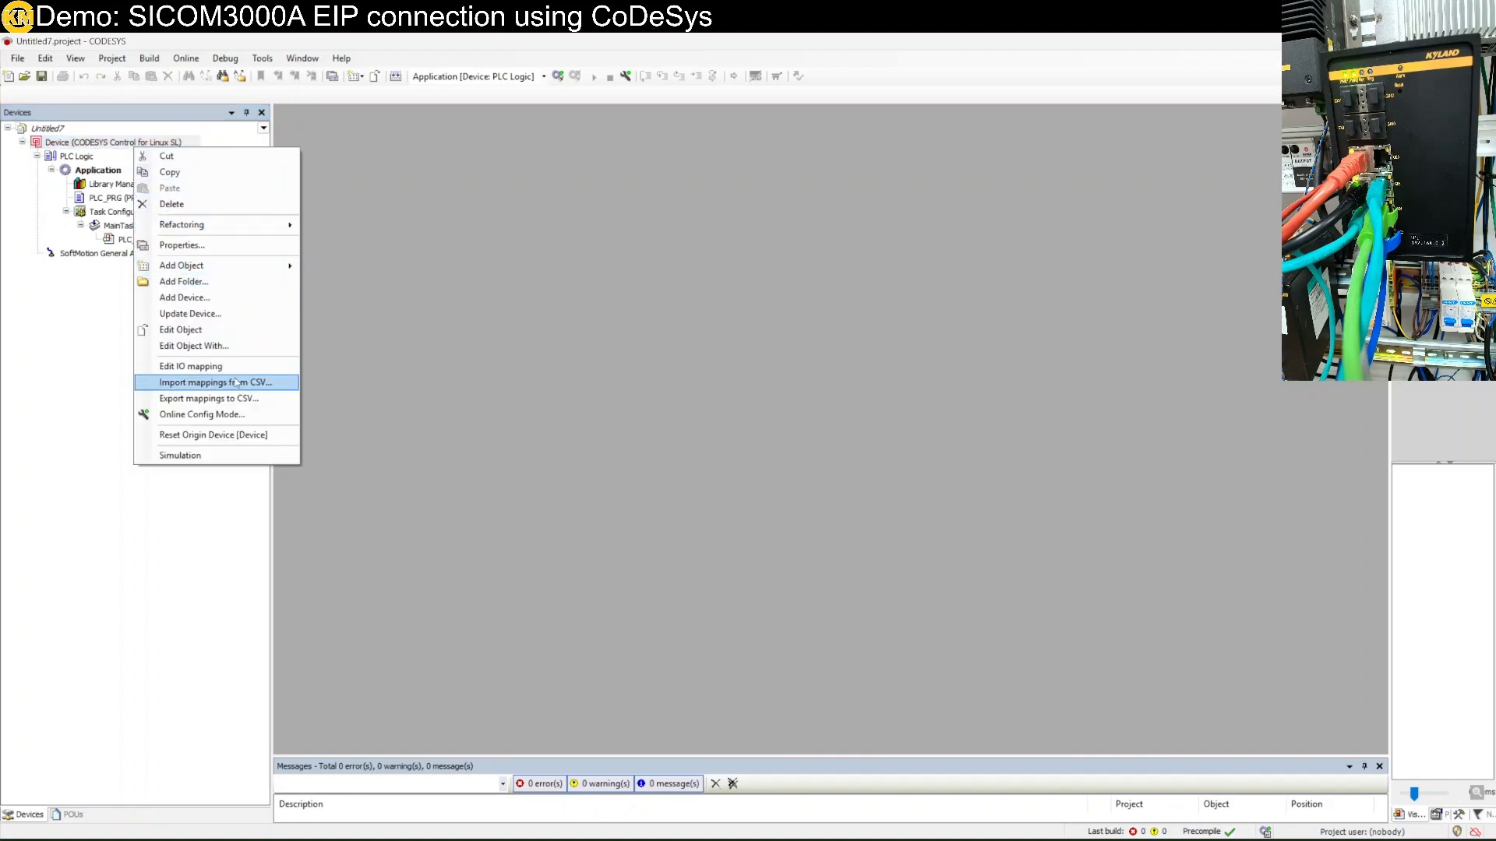
click(72, 289)
click(99, 169)
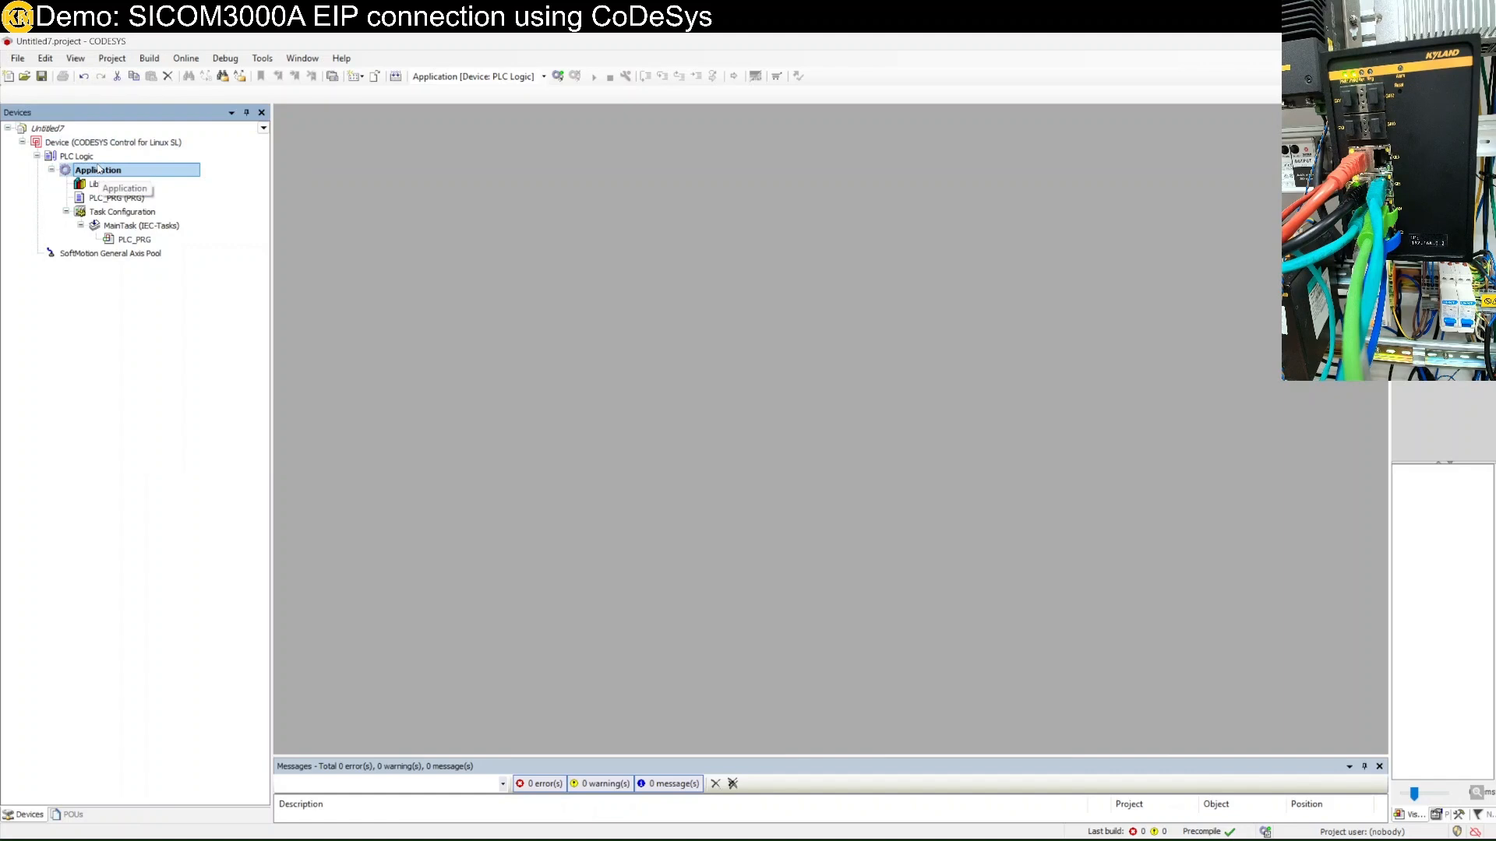
right_click(98, 169)
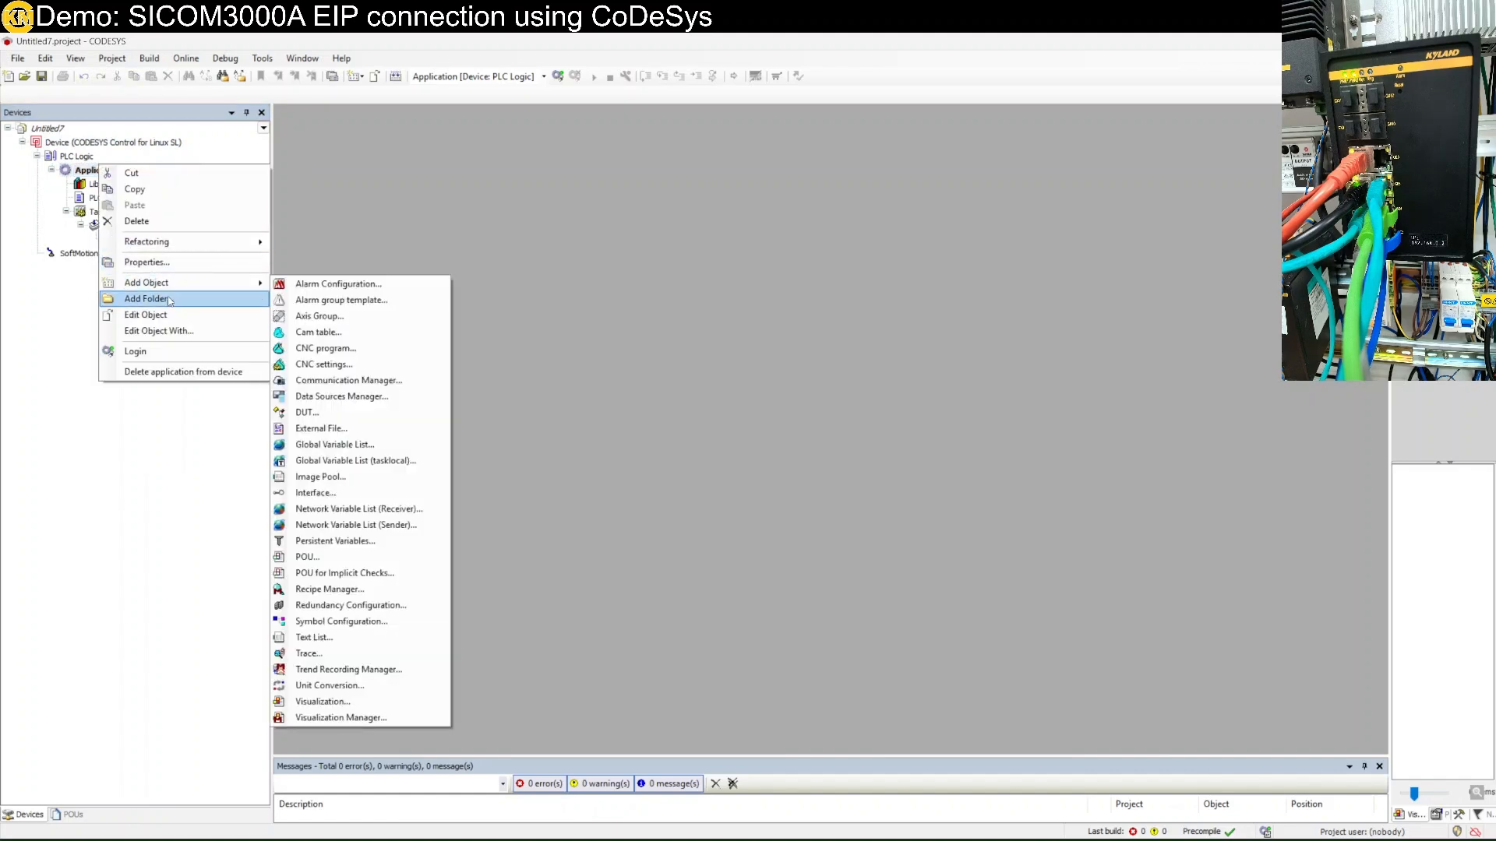
click(44, 187)
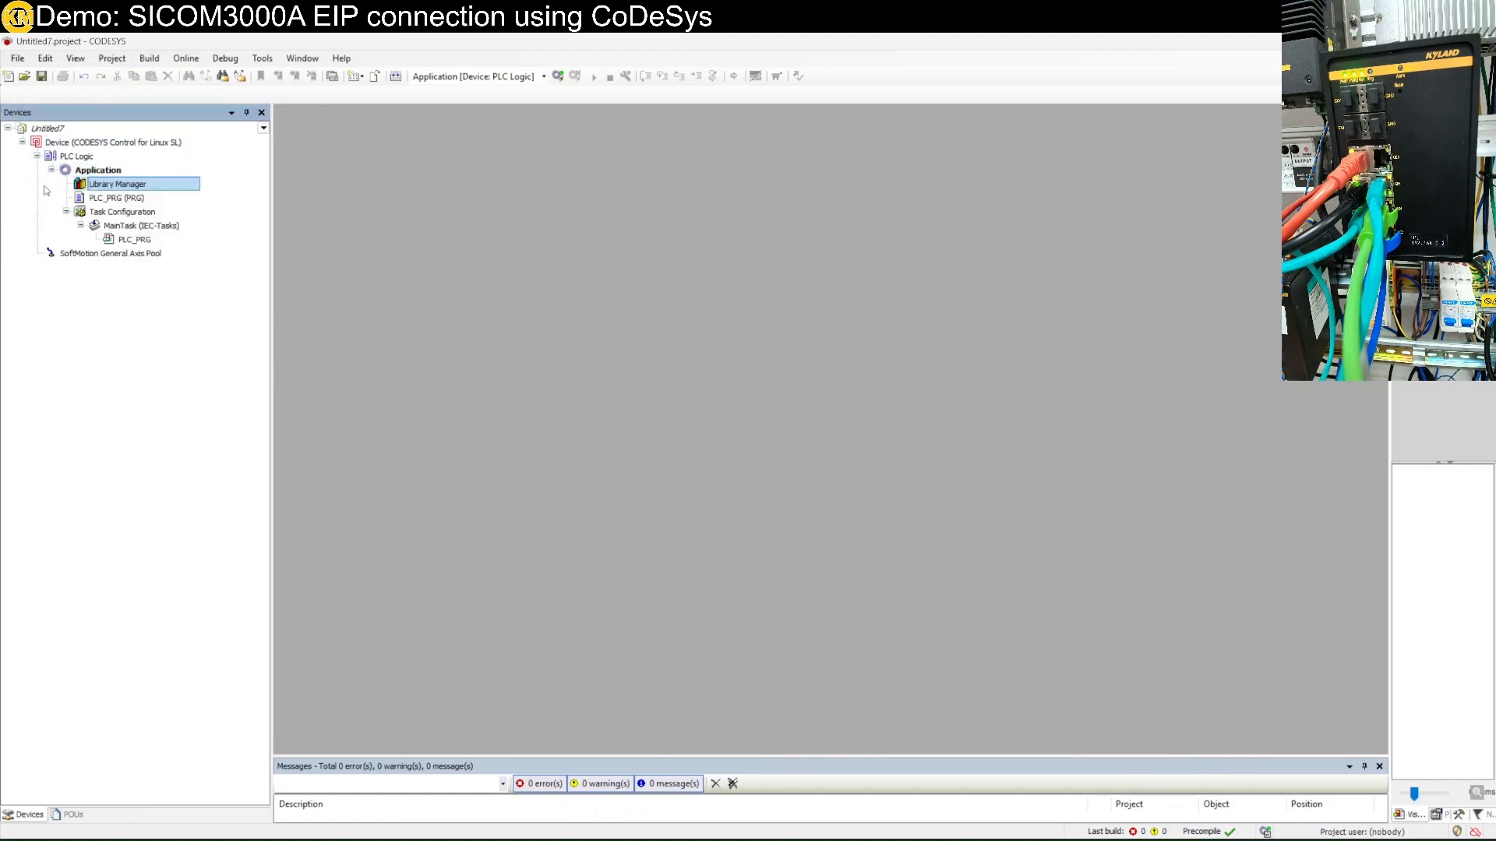
click(82, 145)
Add the EtherNet/IP Ethernet adapter (Ethernet 4.2.0.0) under Device.
right_click(81, 144)
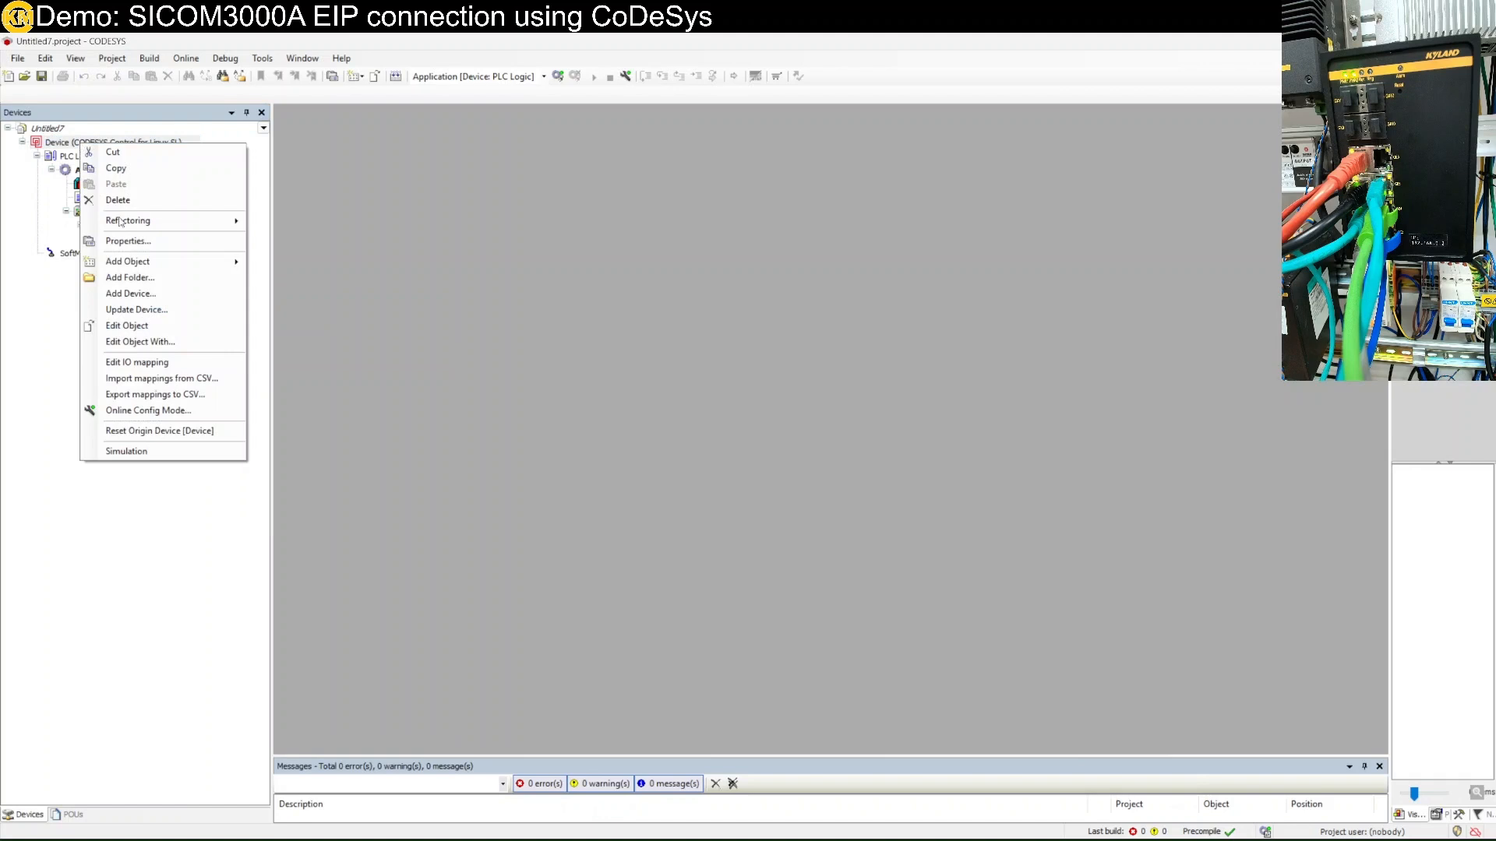
click(171, 298)
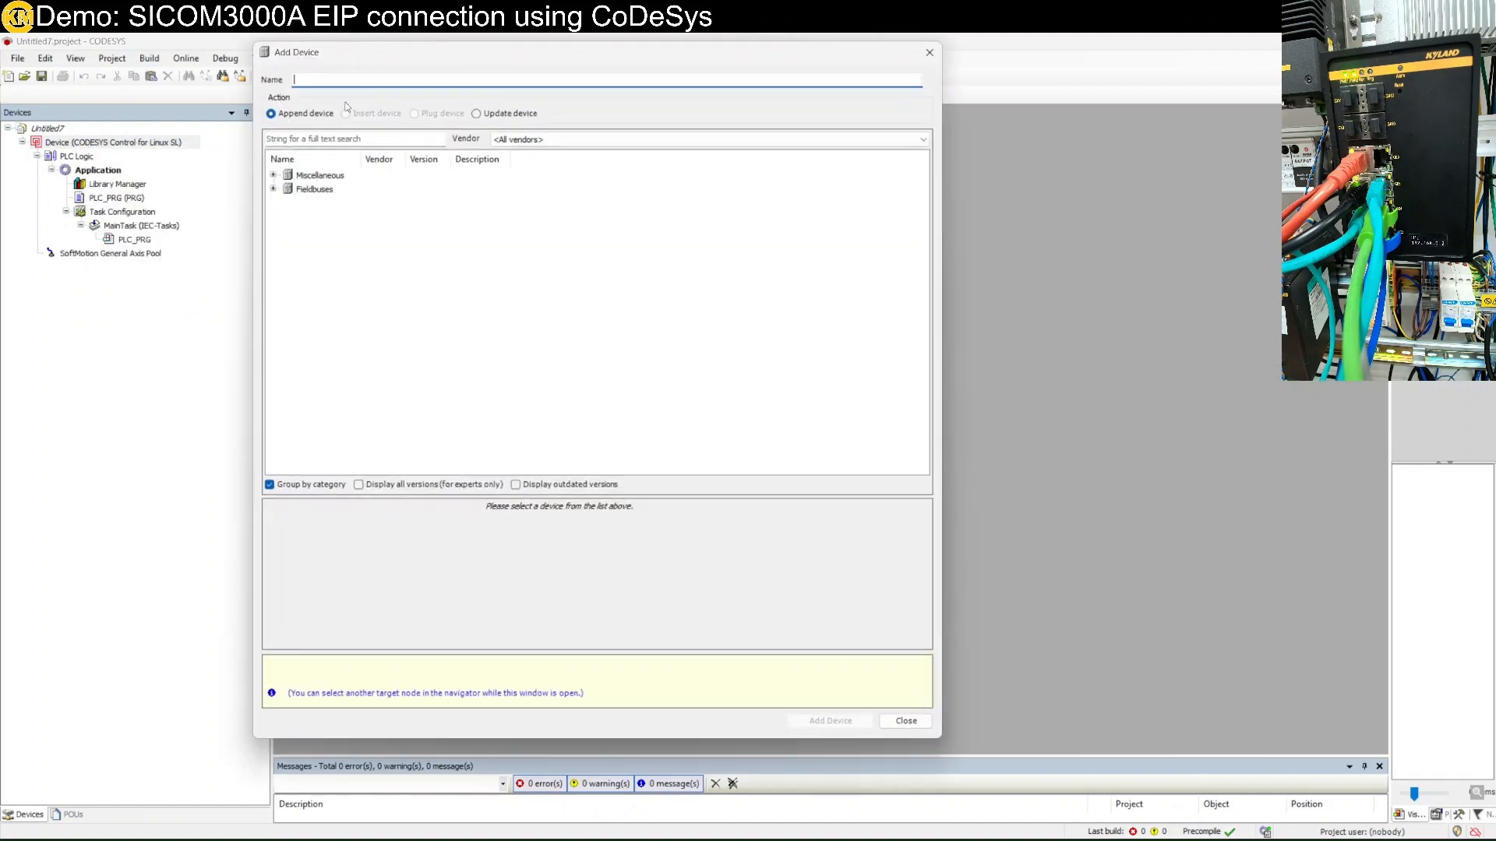
click(274, 190)
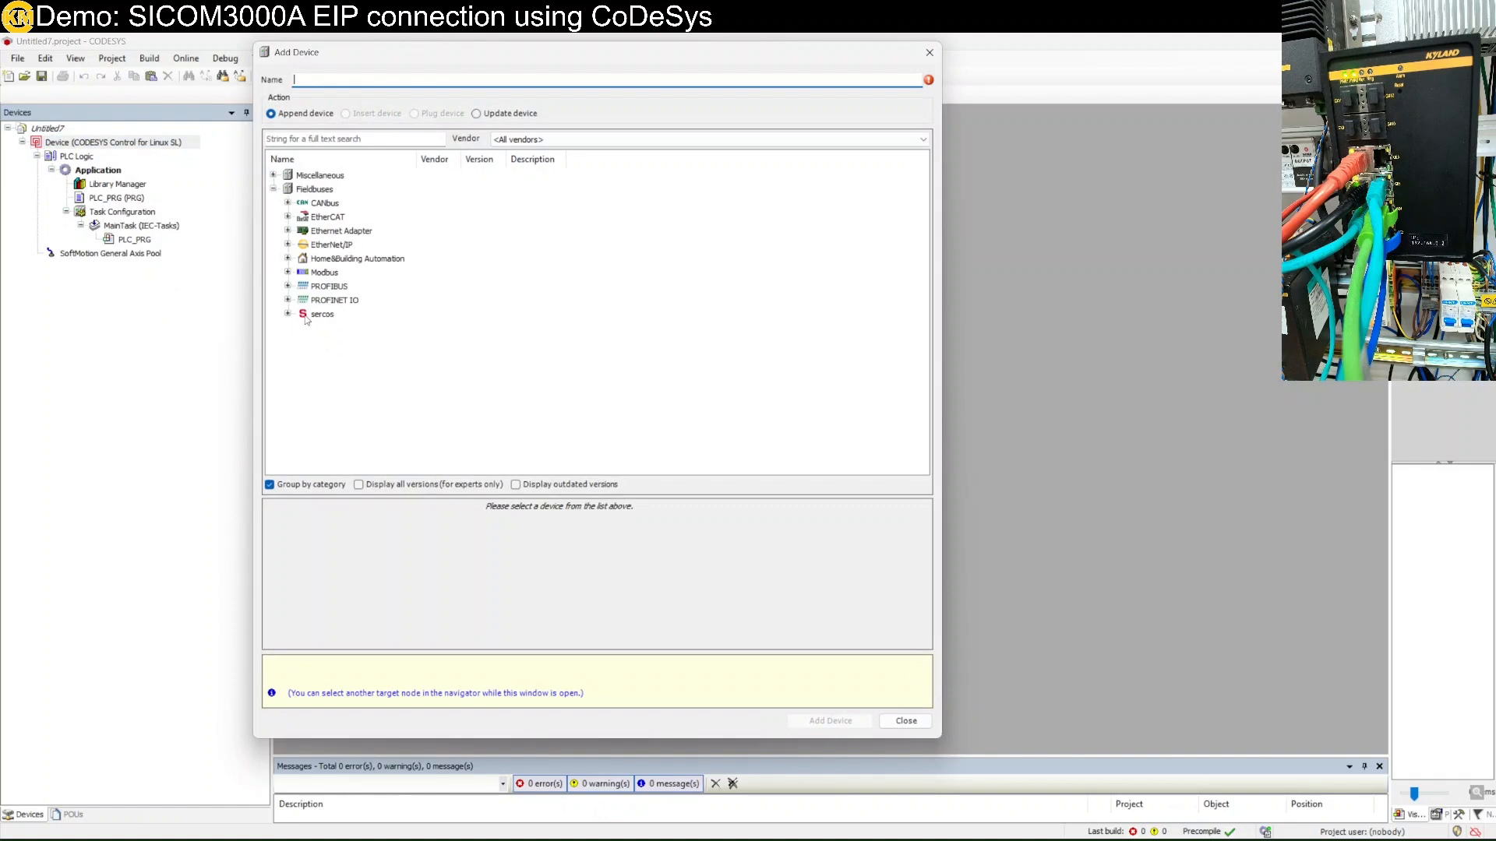
click(288, 245)
click(296, 258)
click(303, 258)
click(379, 273)
double_click(379, 273)
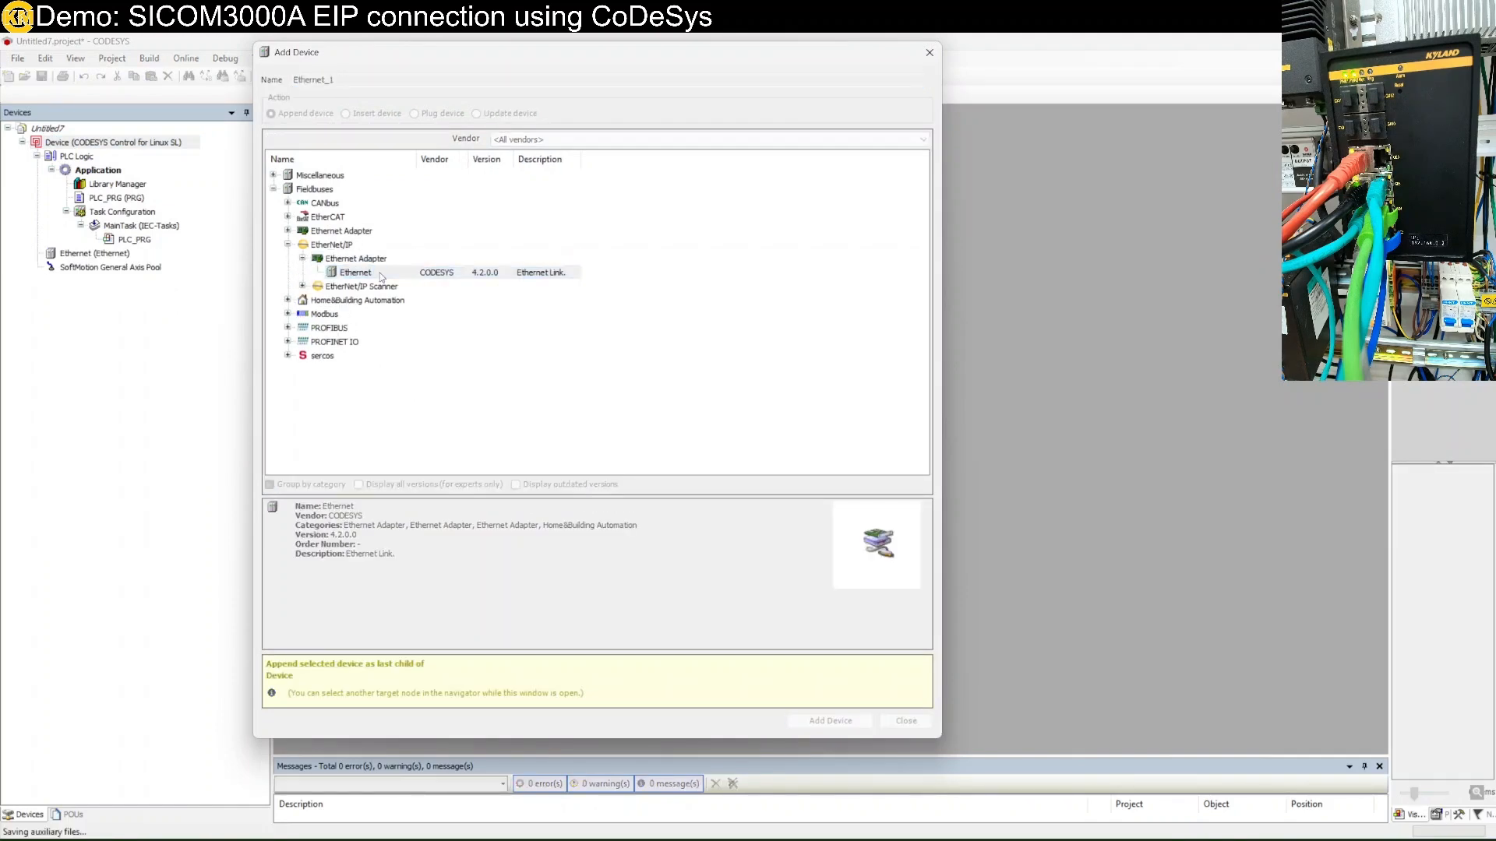
Add EtherNet/IP Scanner 4.7.0.0 under the Ethernet node.
click(117, 254)
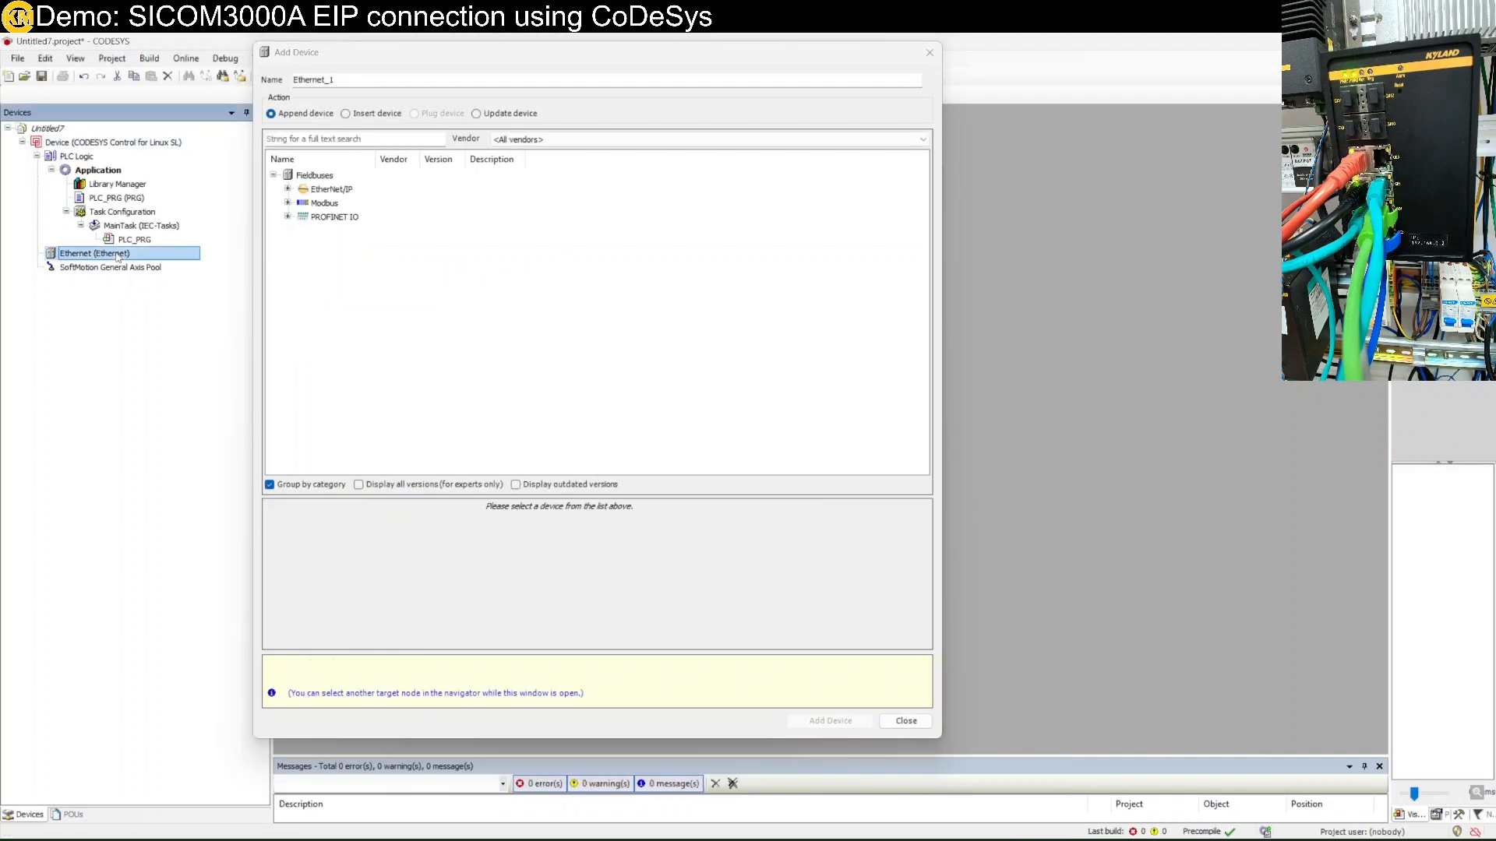
click(287, 190)
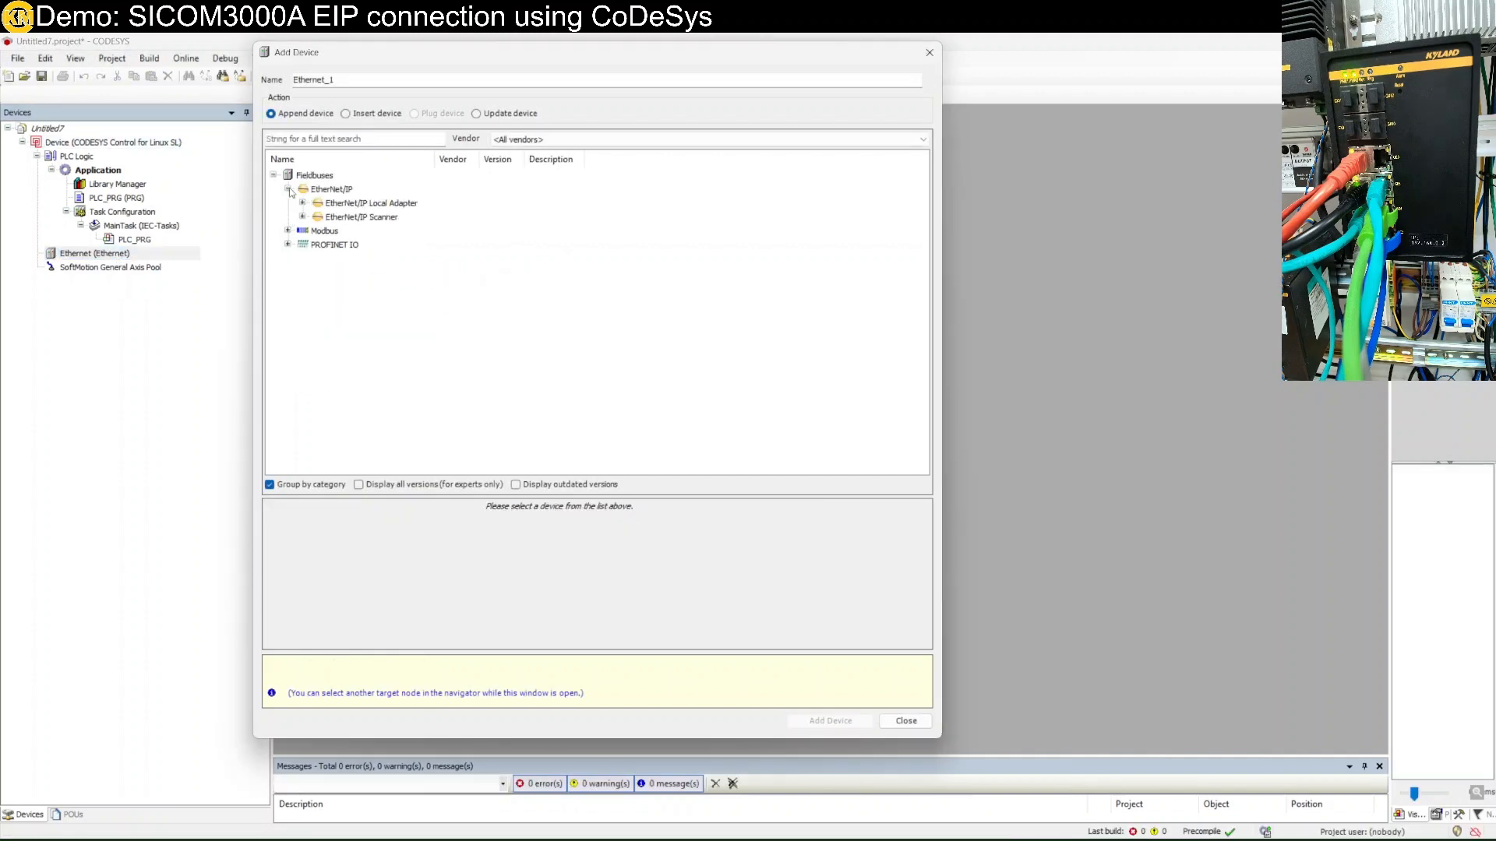
click(304, 218)
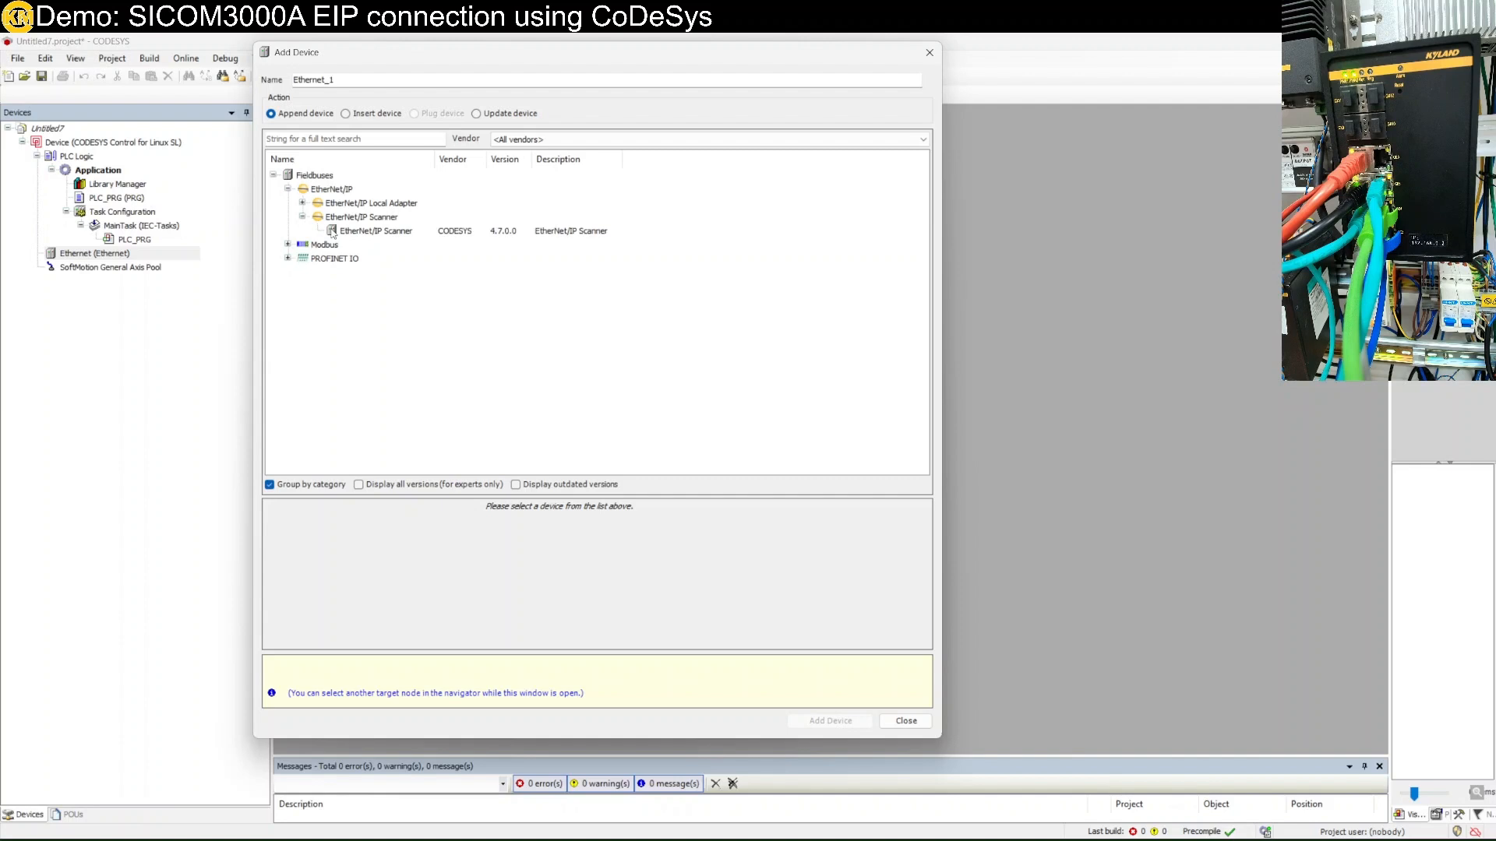
click(376, 231)
click(810, 721)
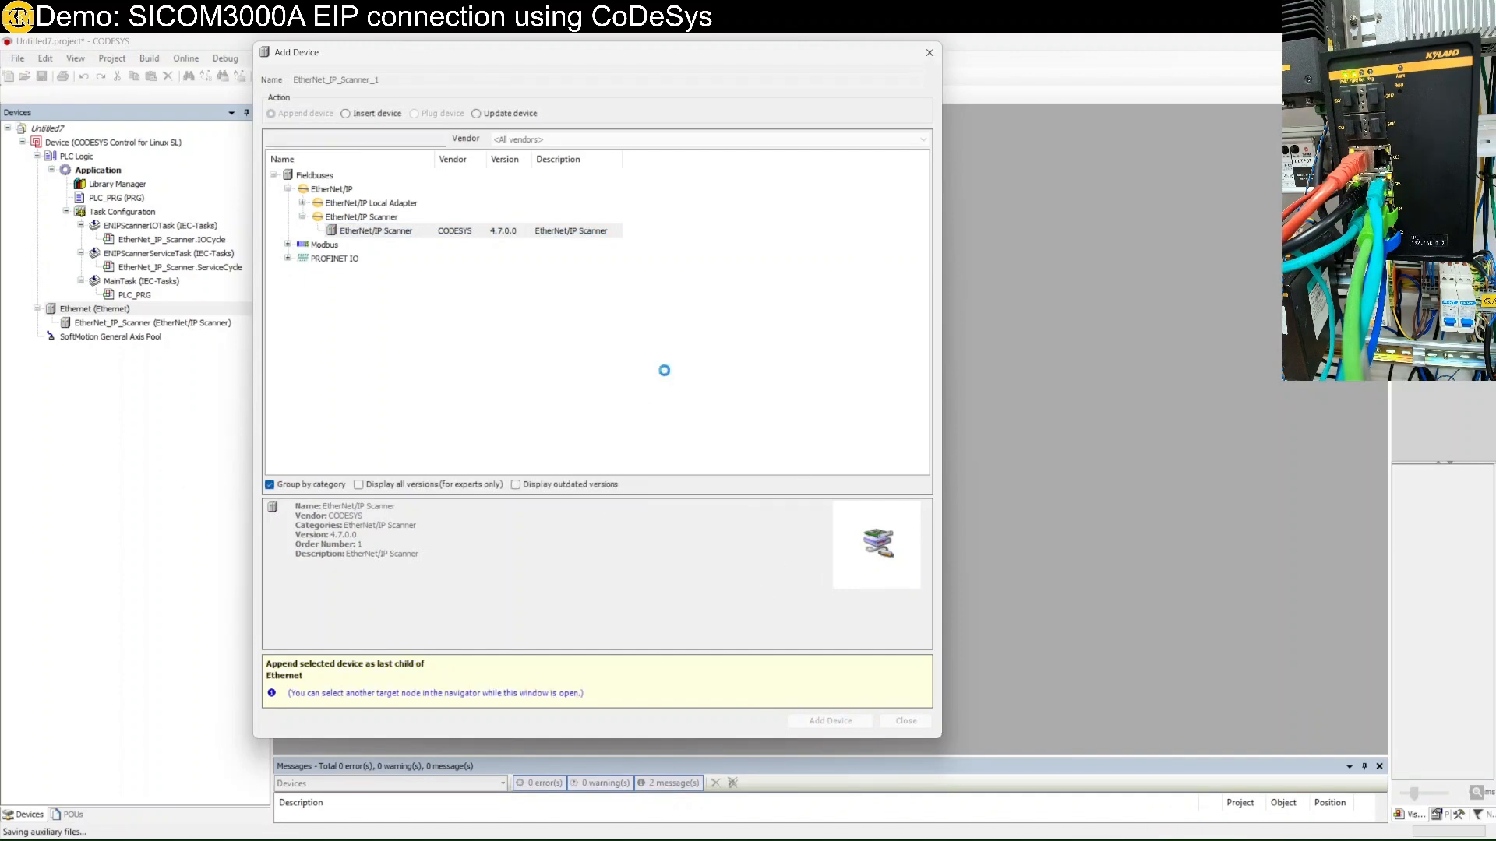
click(929, 53)
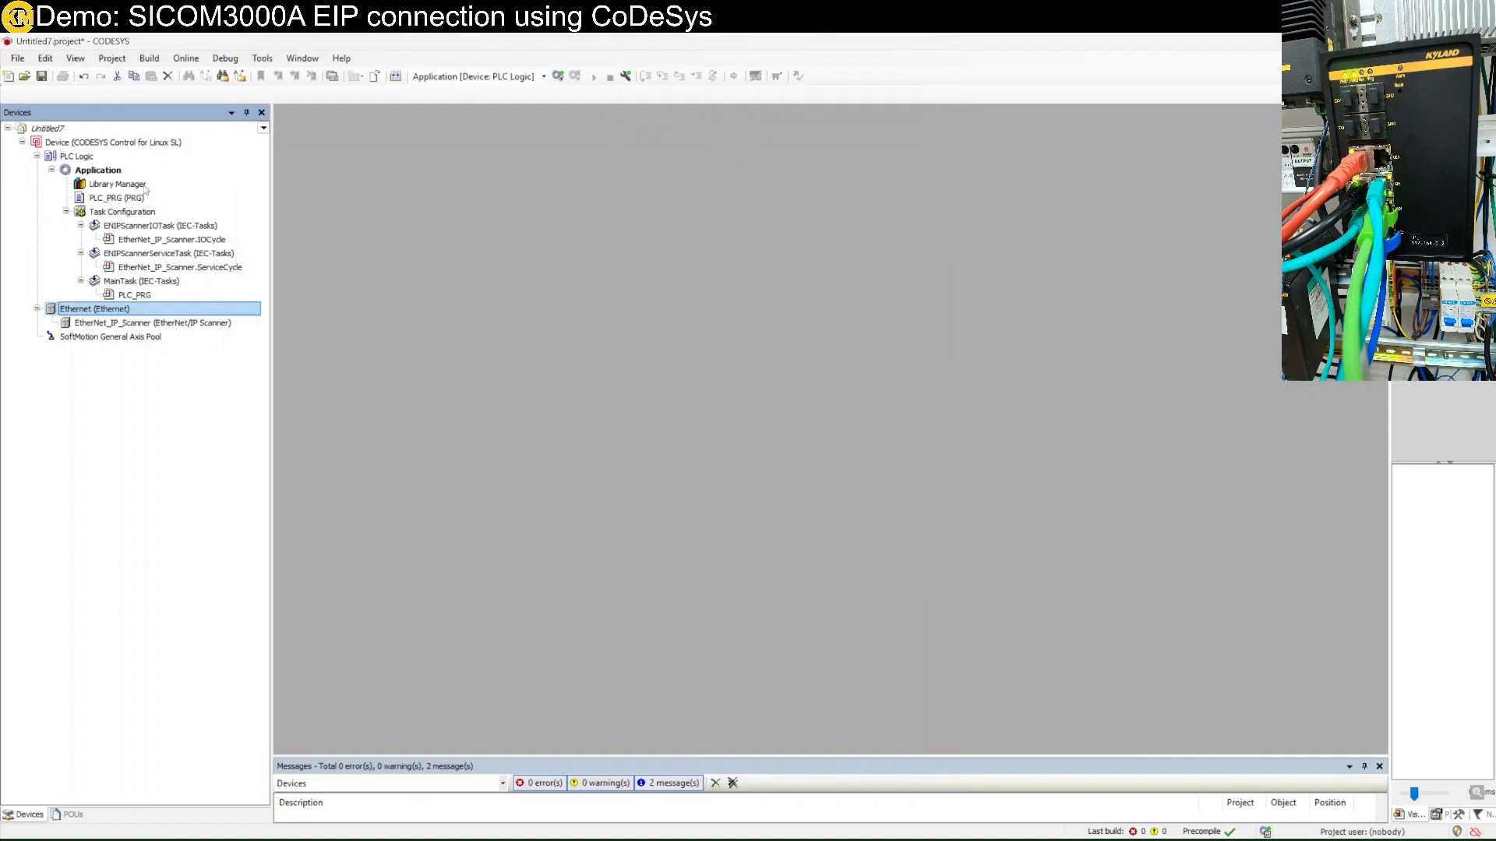
Scan the network and set the found Linux controller as the active communication path.
double_click(137, 144)
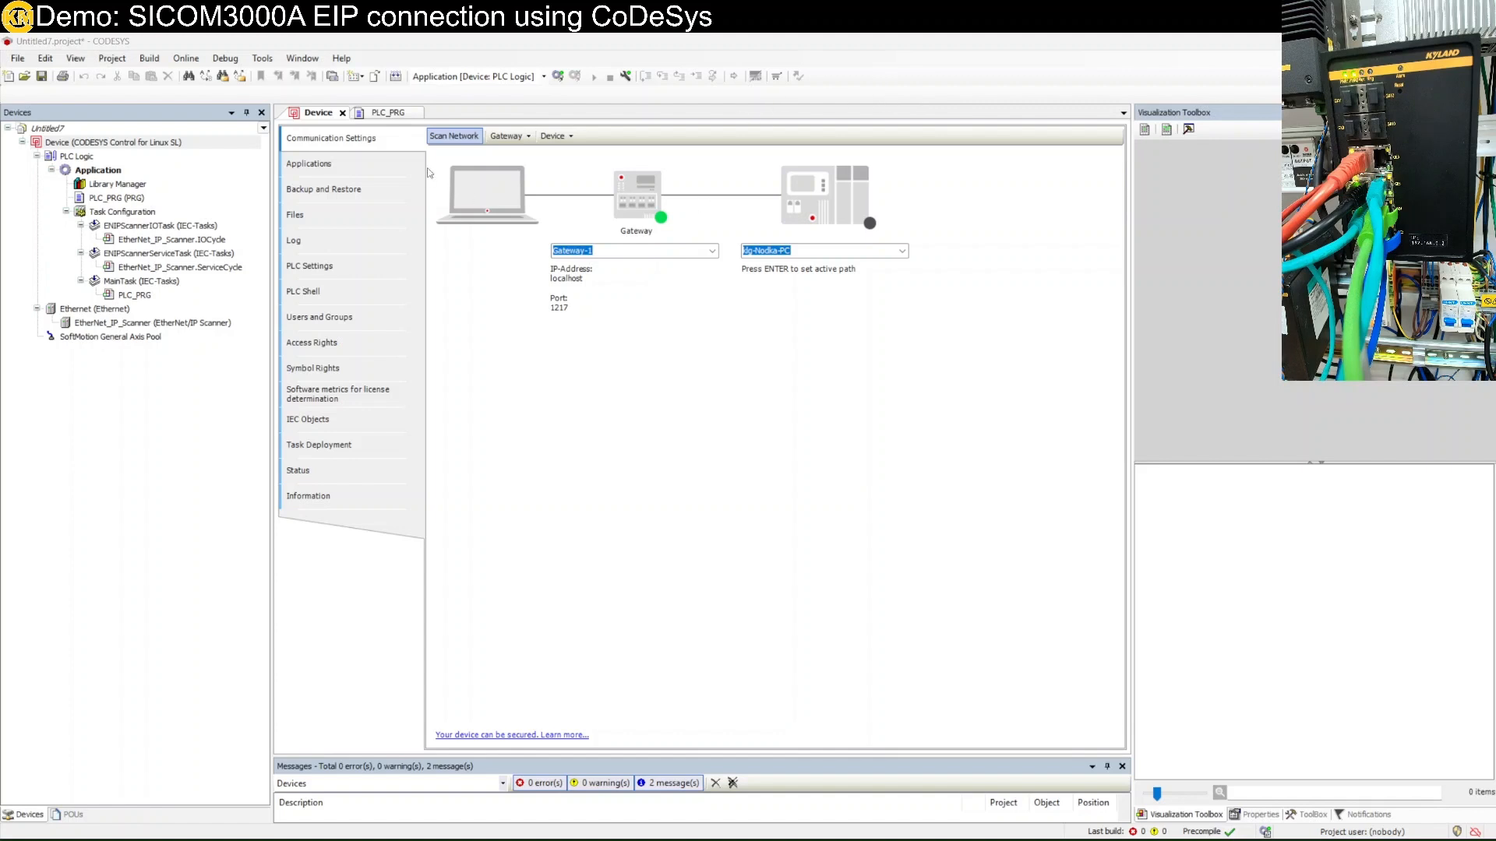
click(451, 142)
click(579, 337)
double_click(578, 337)
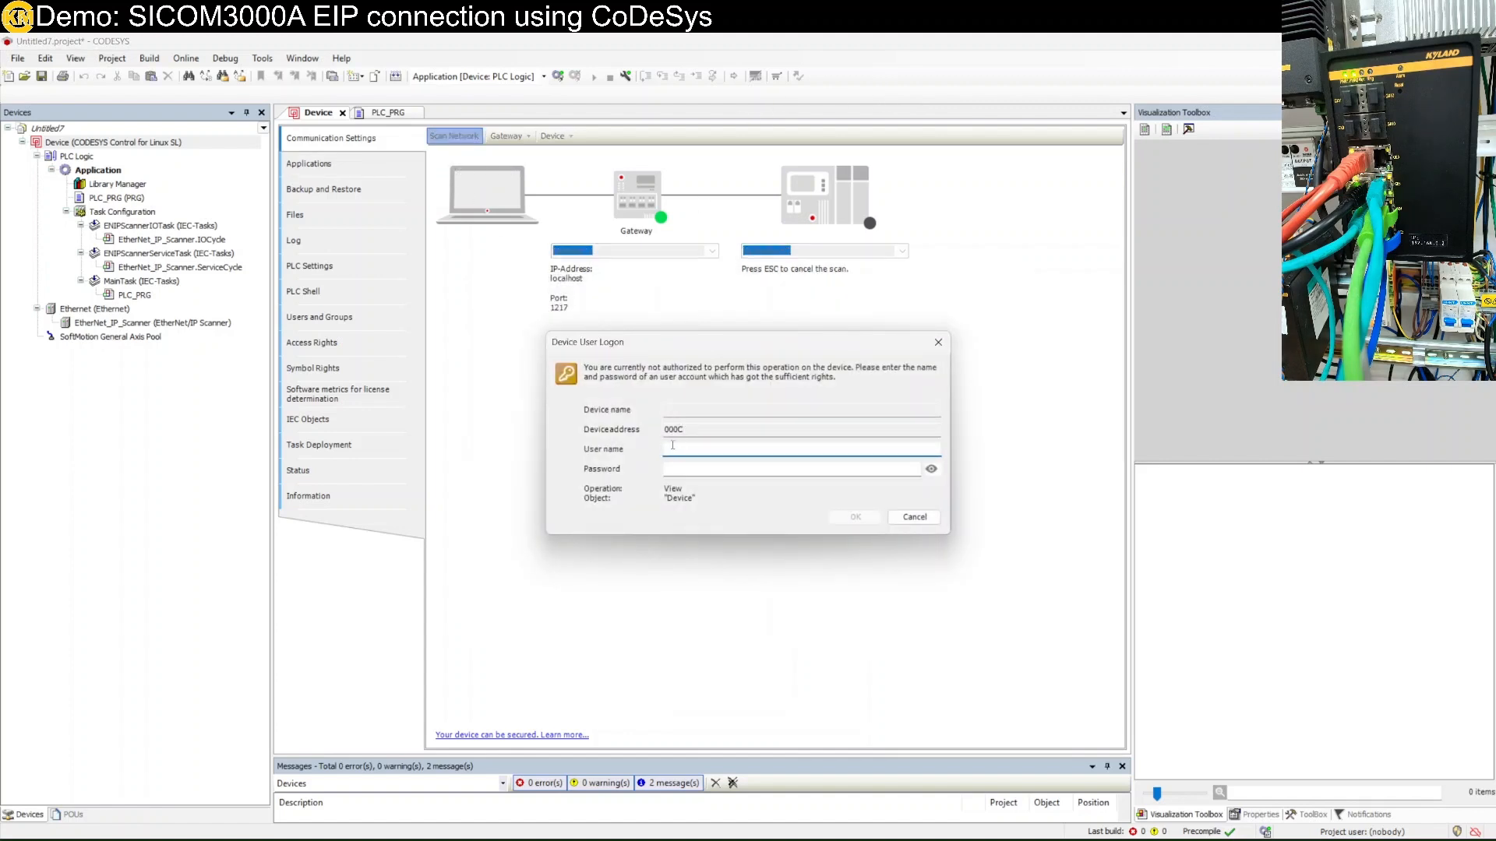
Log on to the device with the user credentials and open the Ethernet adapter's settings.
key(Return)
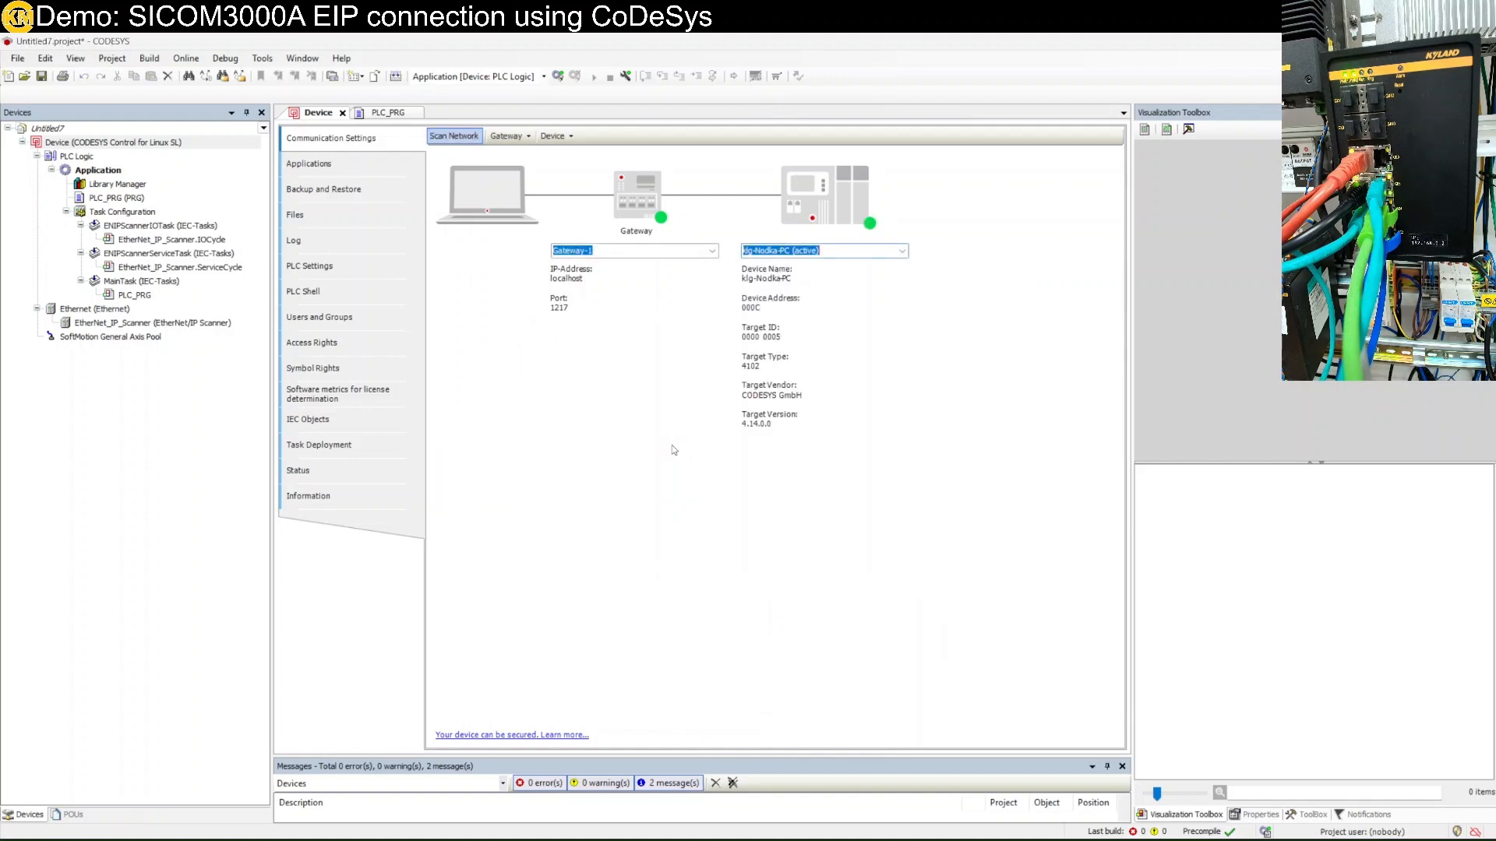
double_click(116, 310)
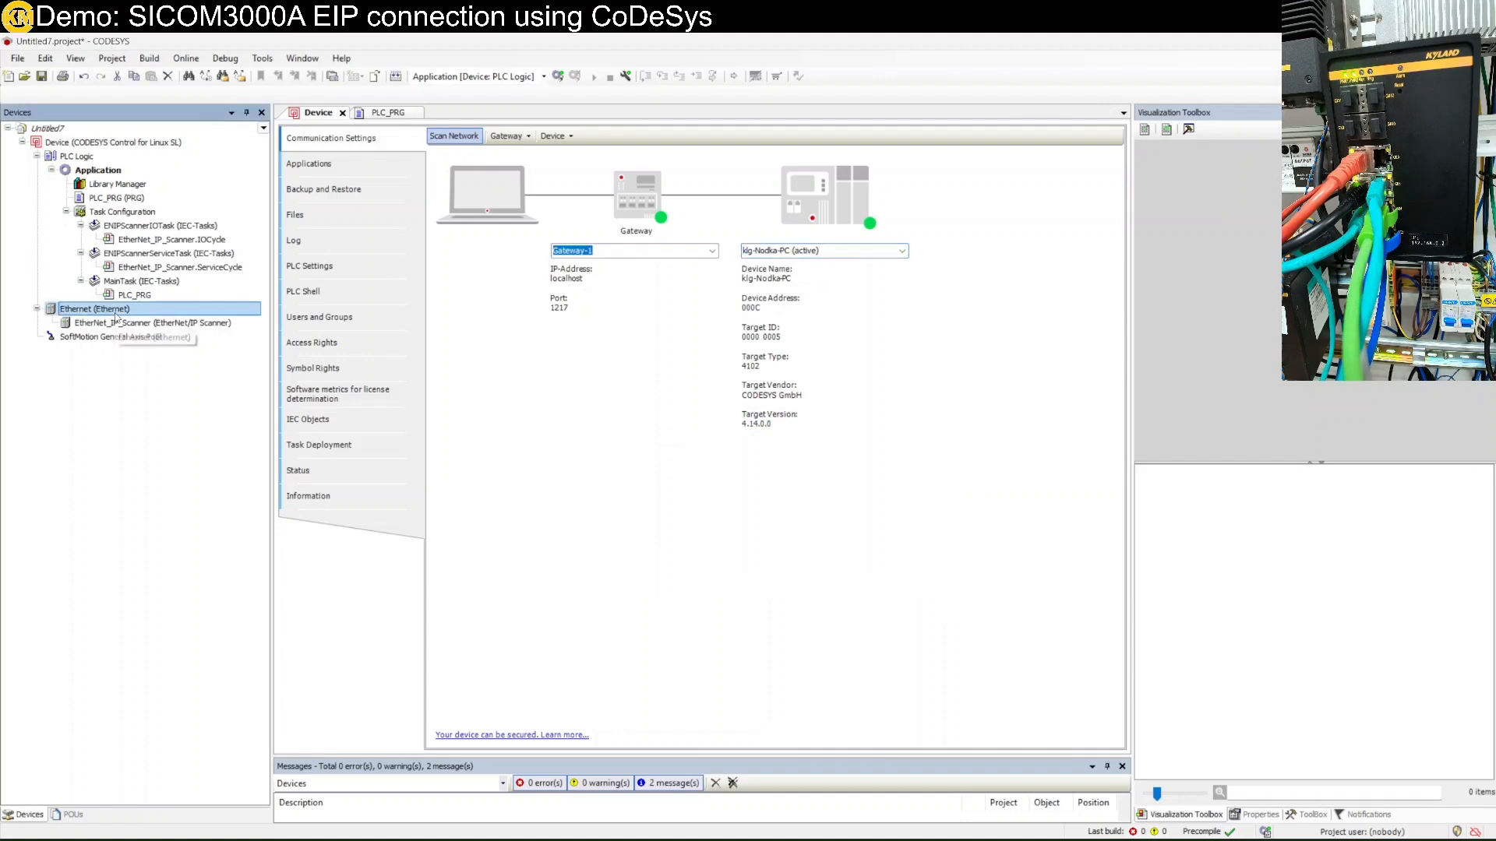
Bind the Ethernet adapter to interface enp2s0 (IP 192.168.0.12, mask 255.255.255.0).
click(685, 147)
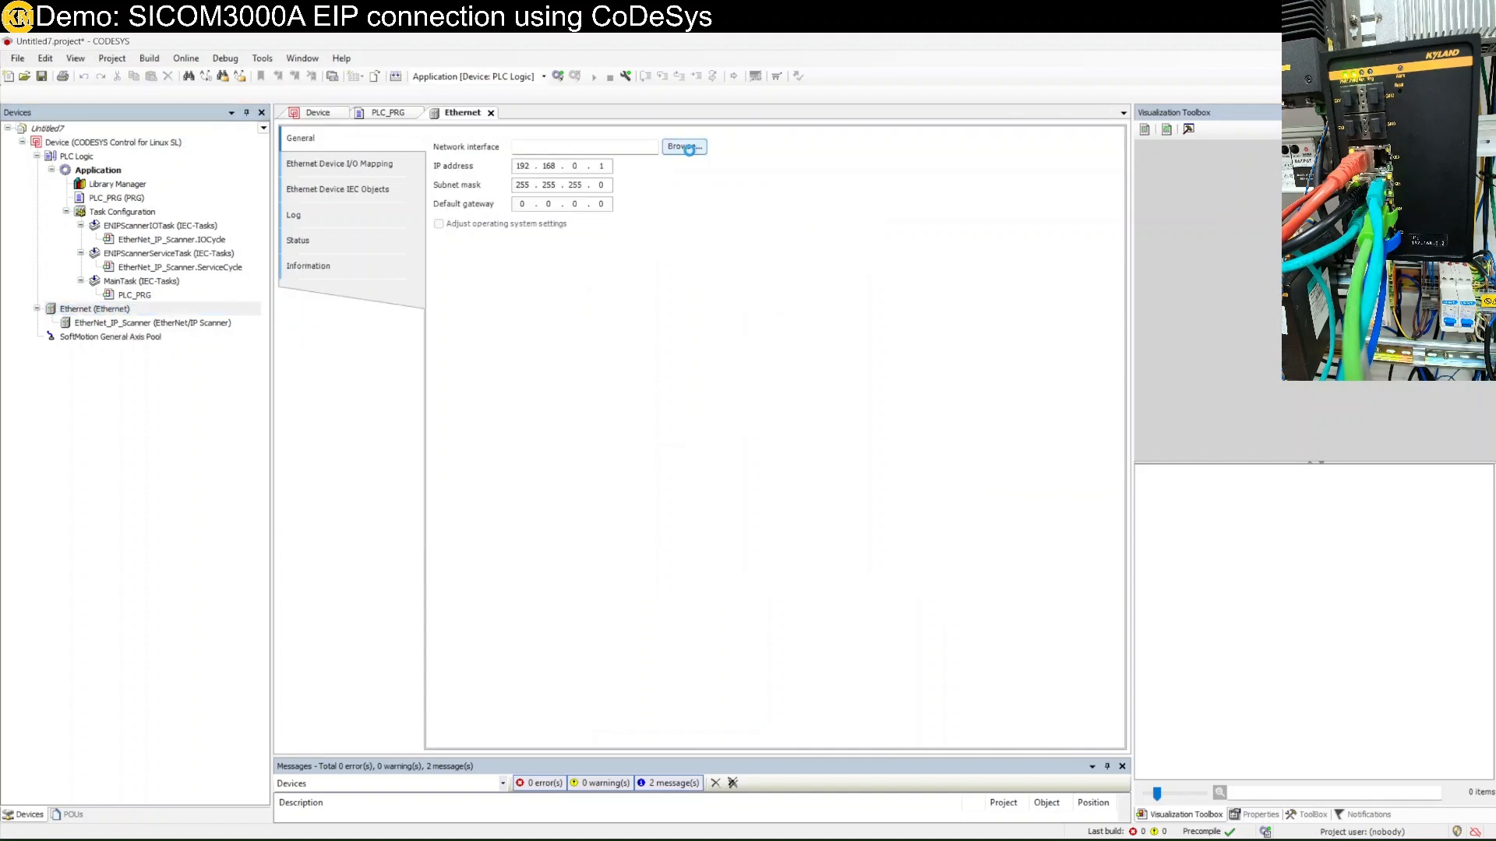
click(670, 401)
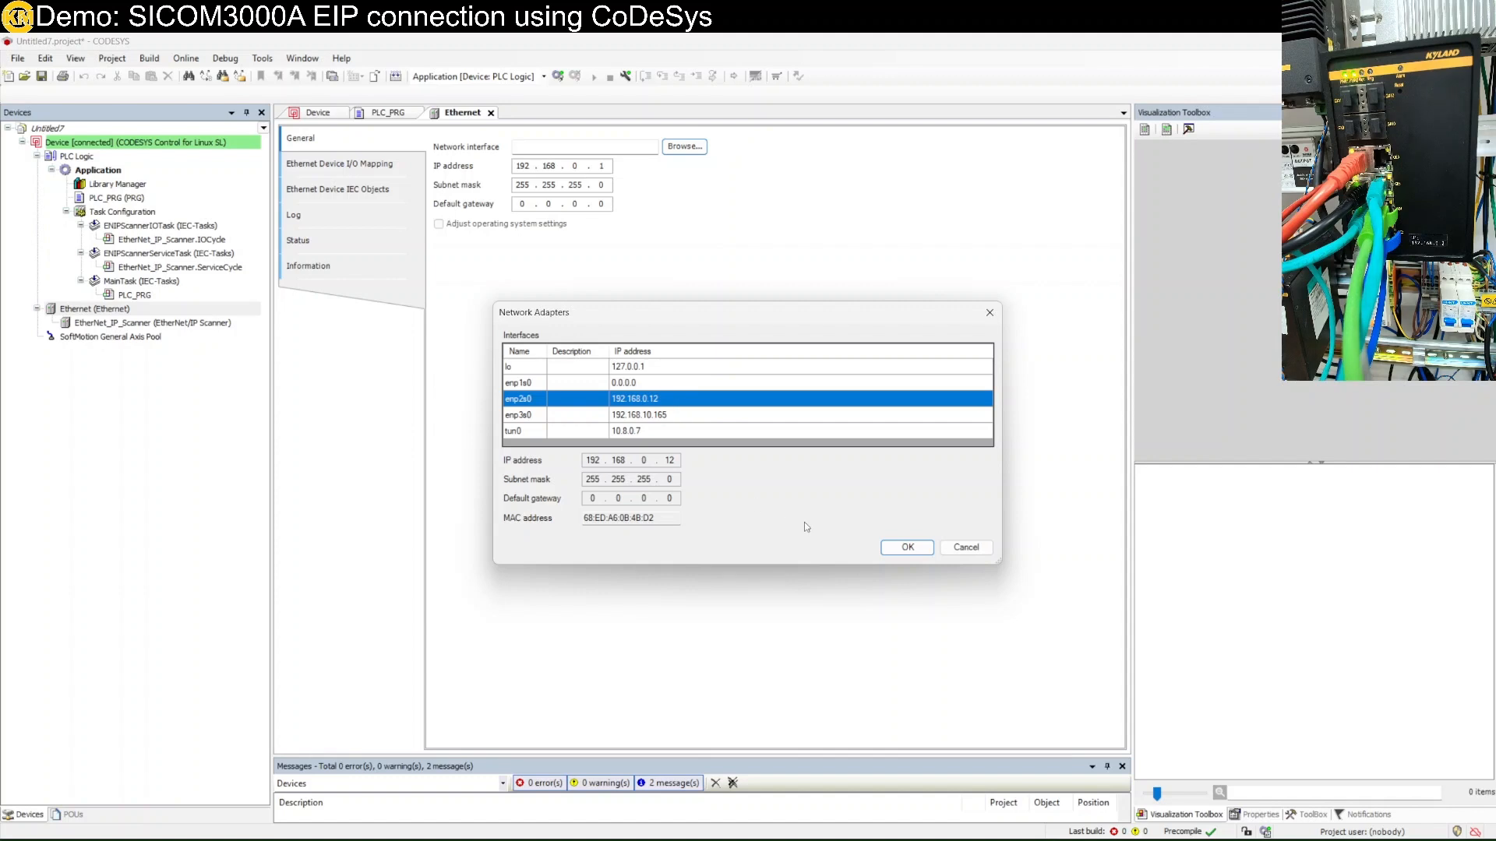
click(906, 548)
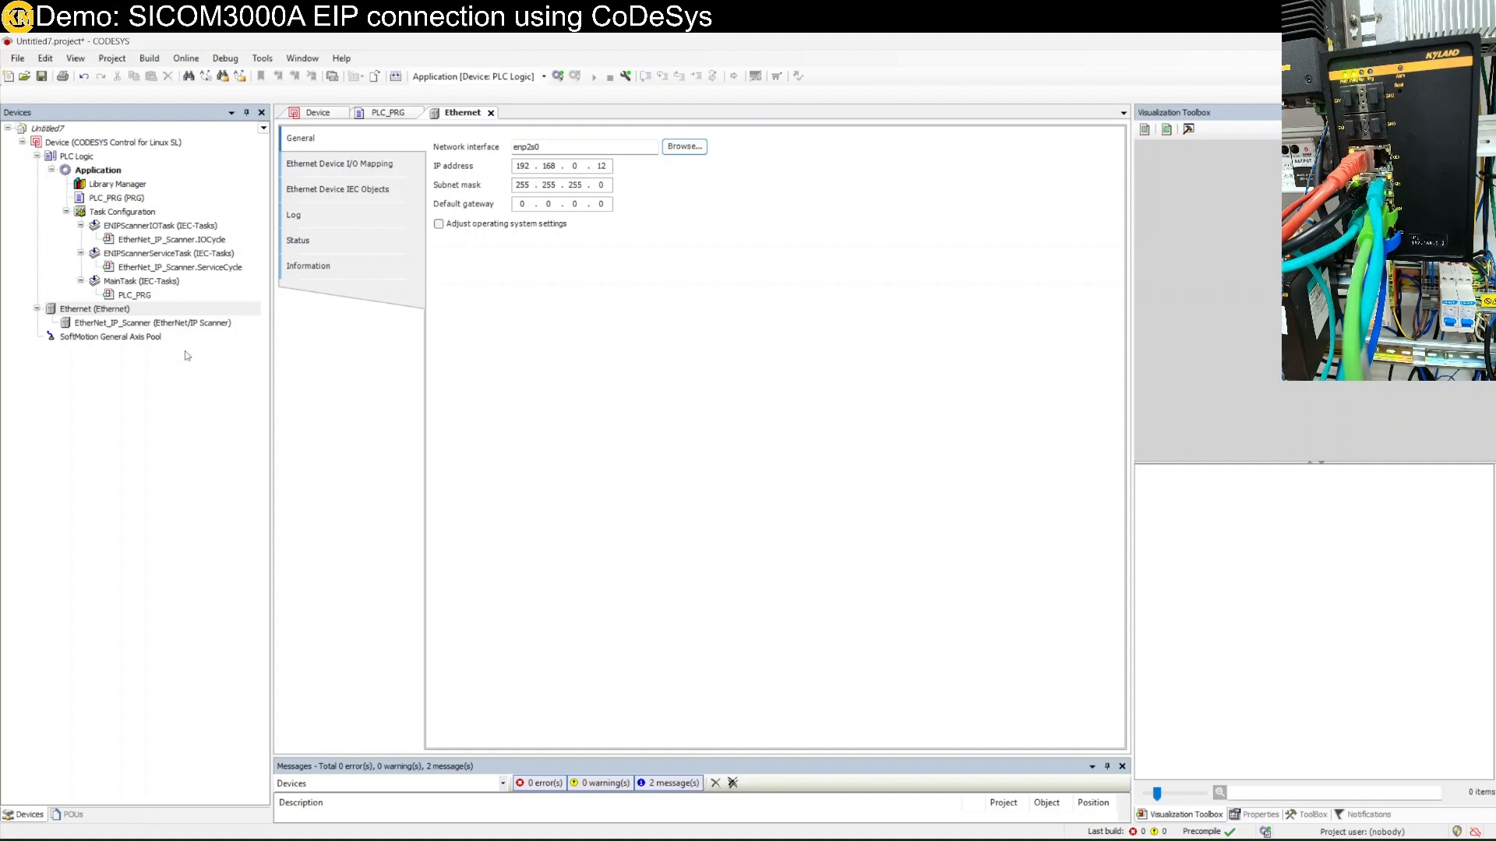
click(186, 325)
right_click(187, 329)
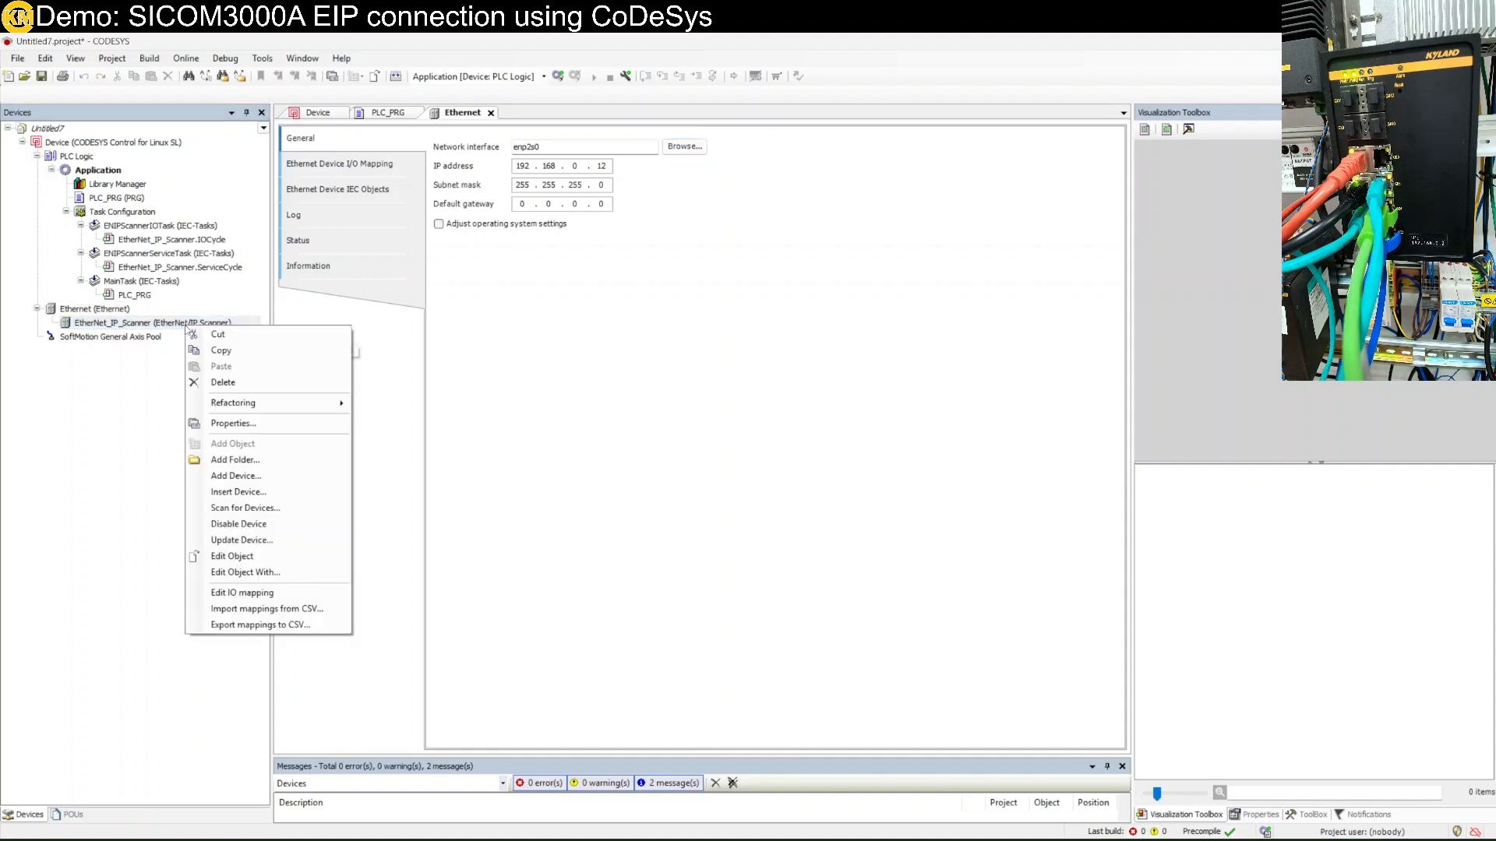
Open PLC_PRG, log in to the PLC and download the application.
click(104, 340)
click(117, 325)
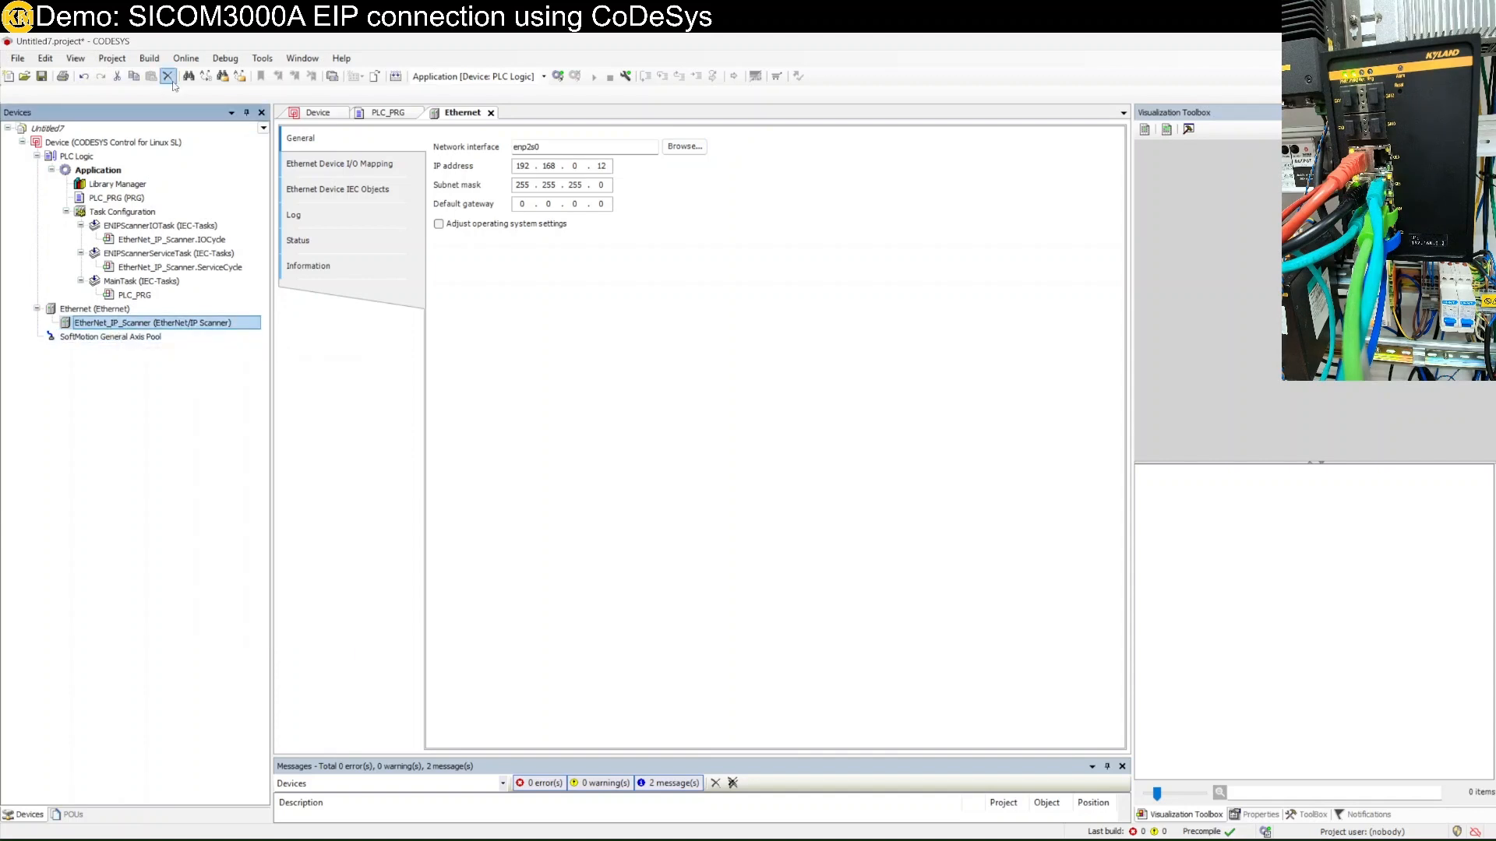
double_click(130, 201)
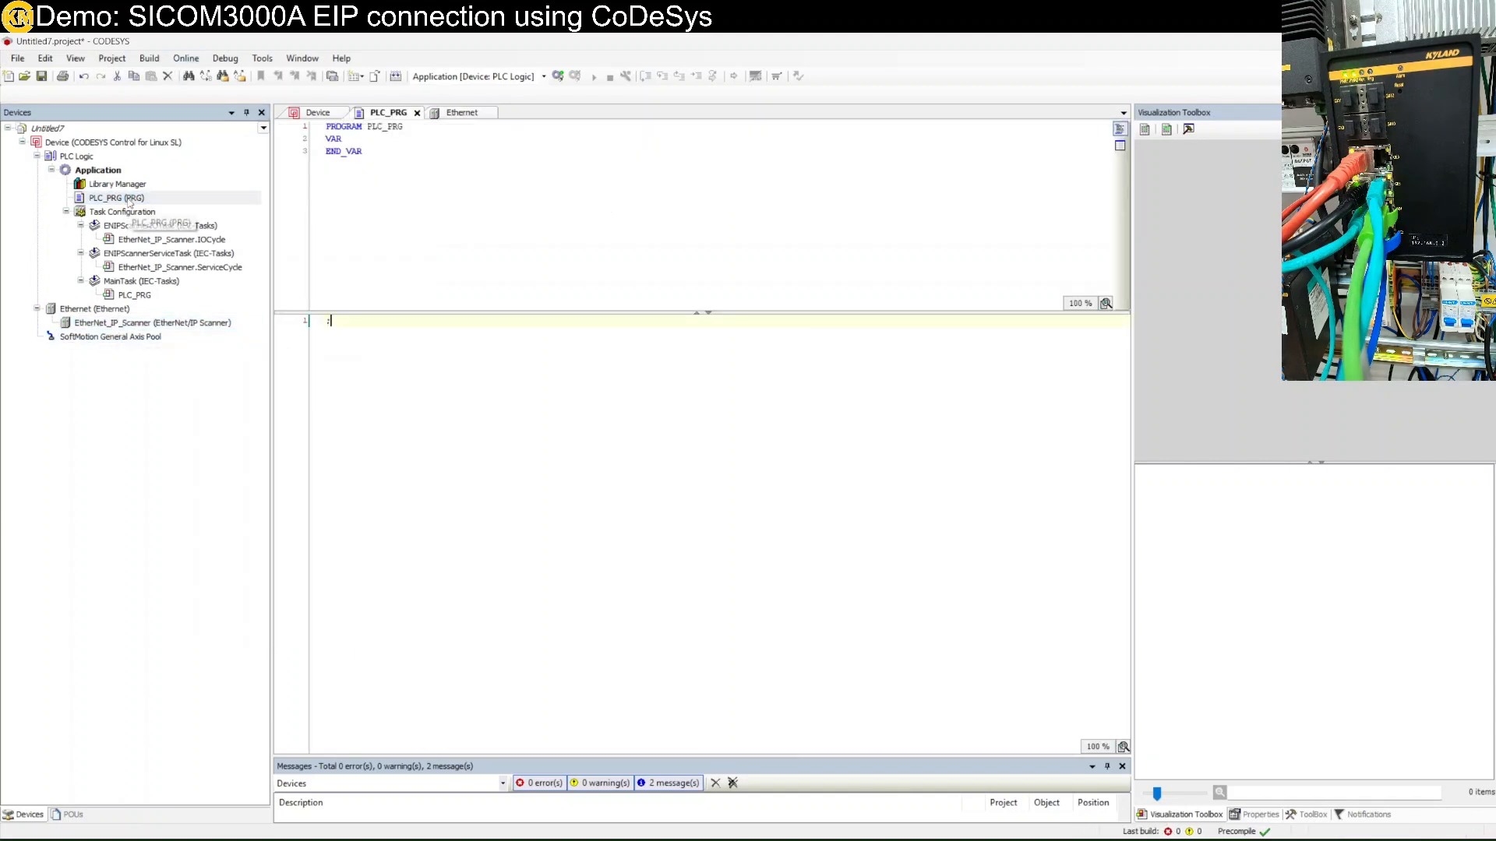
click(185, 58)
click(205, 76)
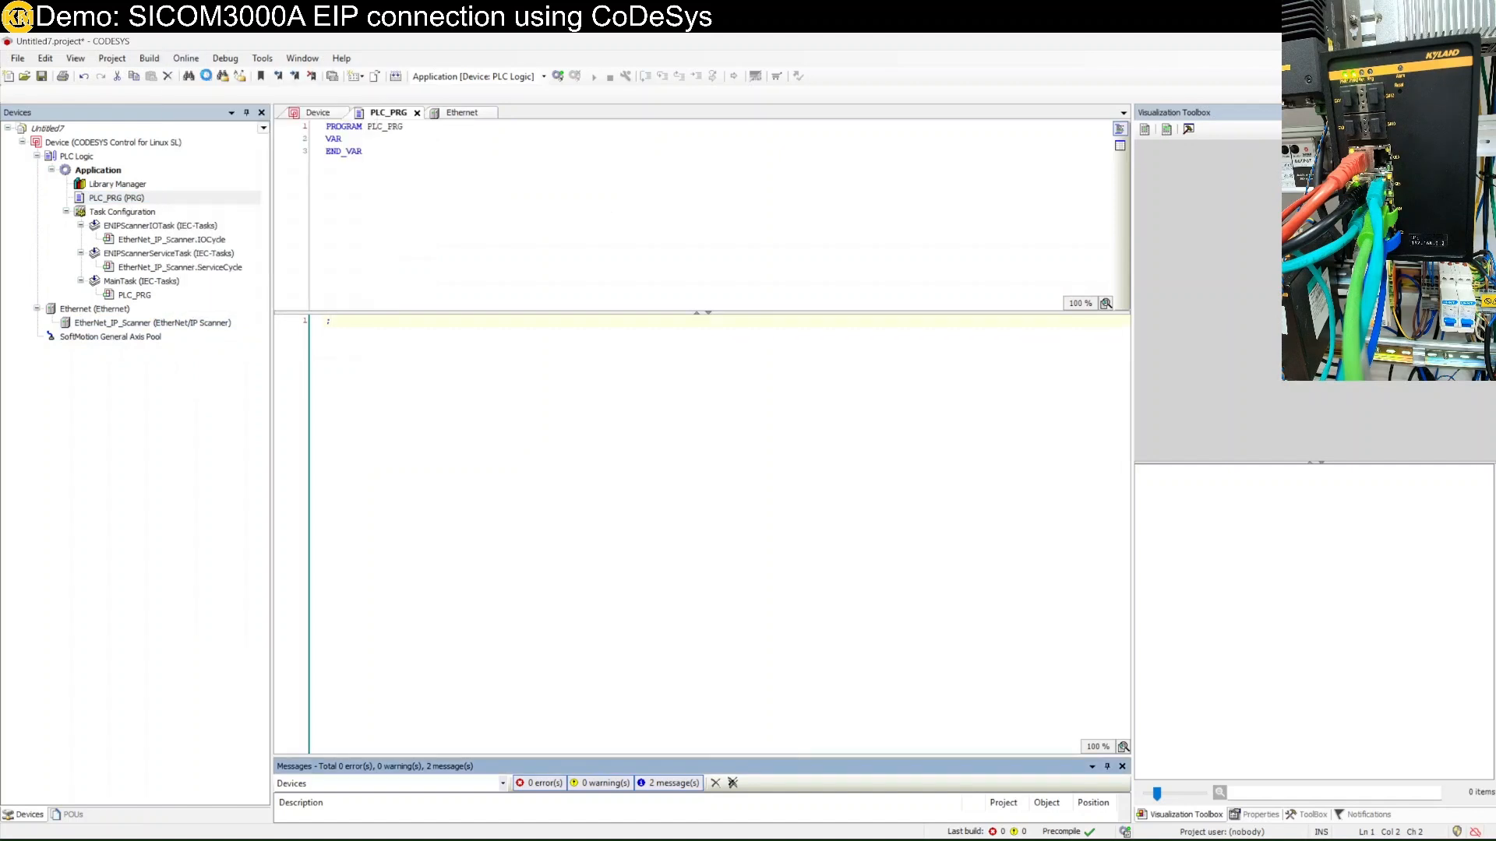
click(717, 476)
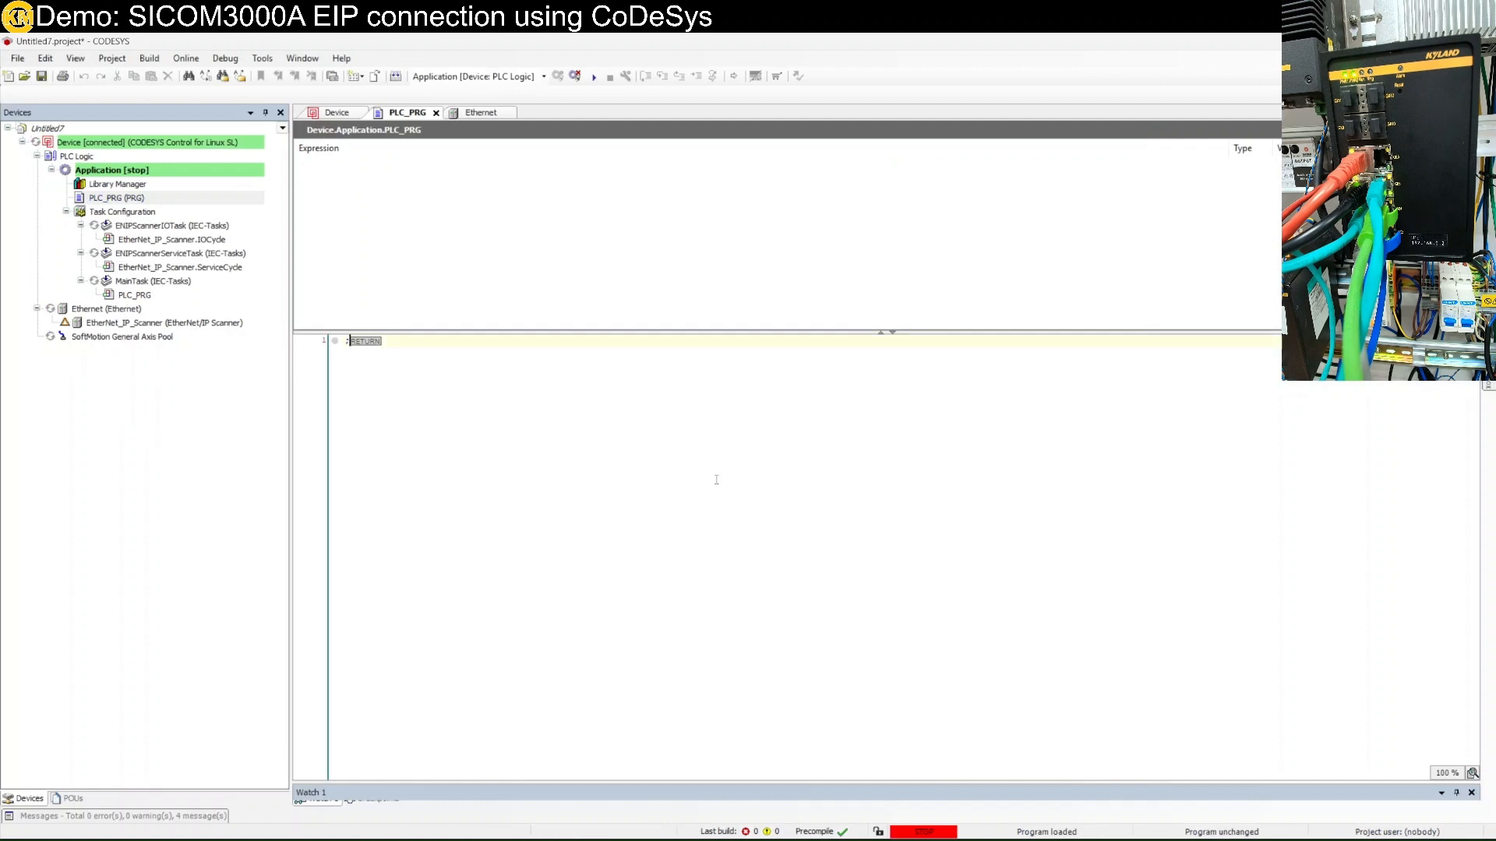
Start the application on the PLC, then log out to go offline.
right_click(143, 170)
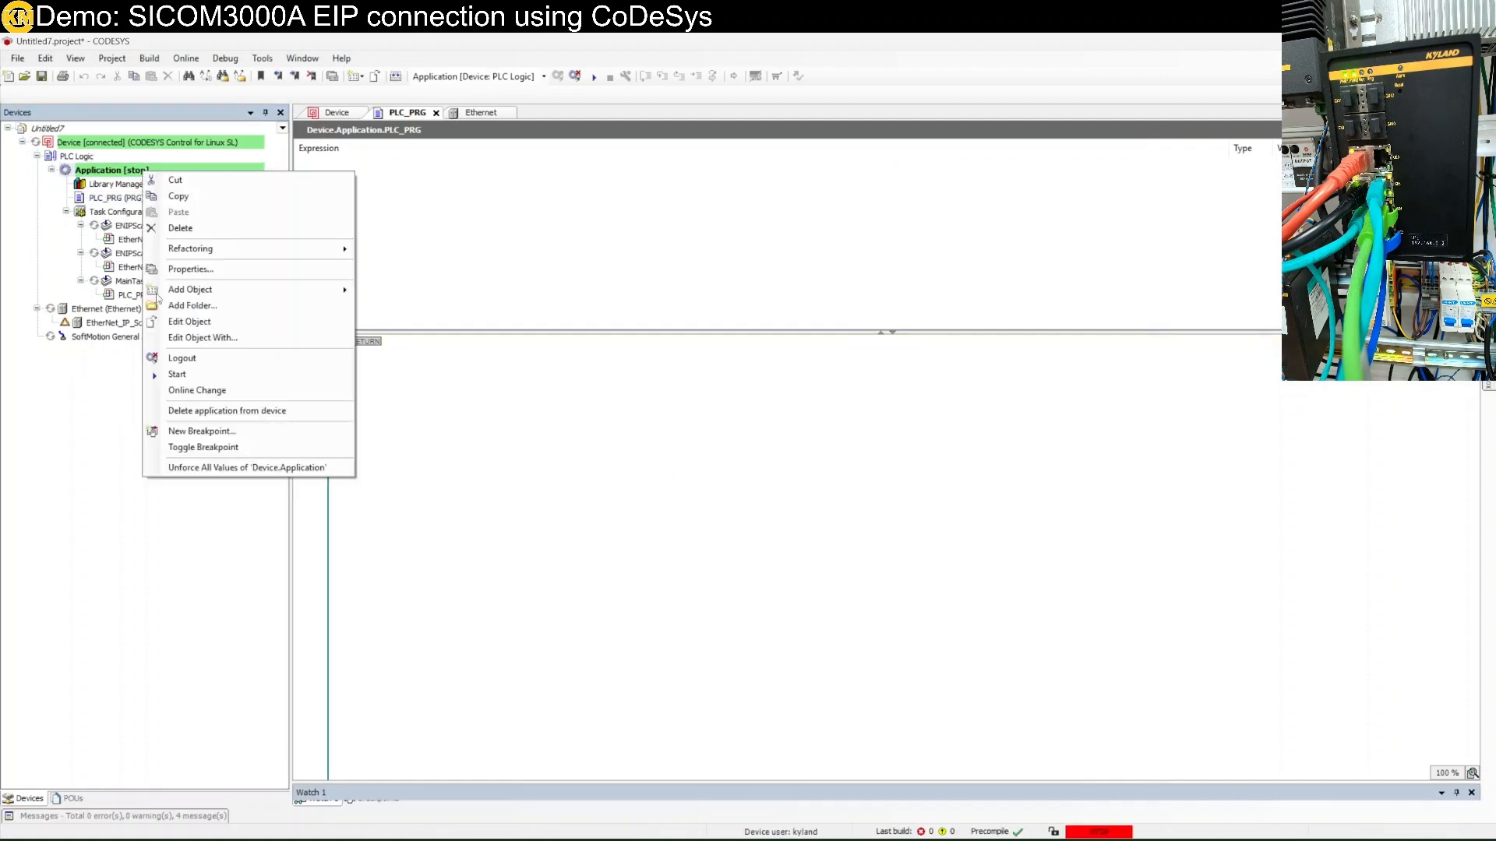
click(200, 376)
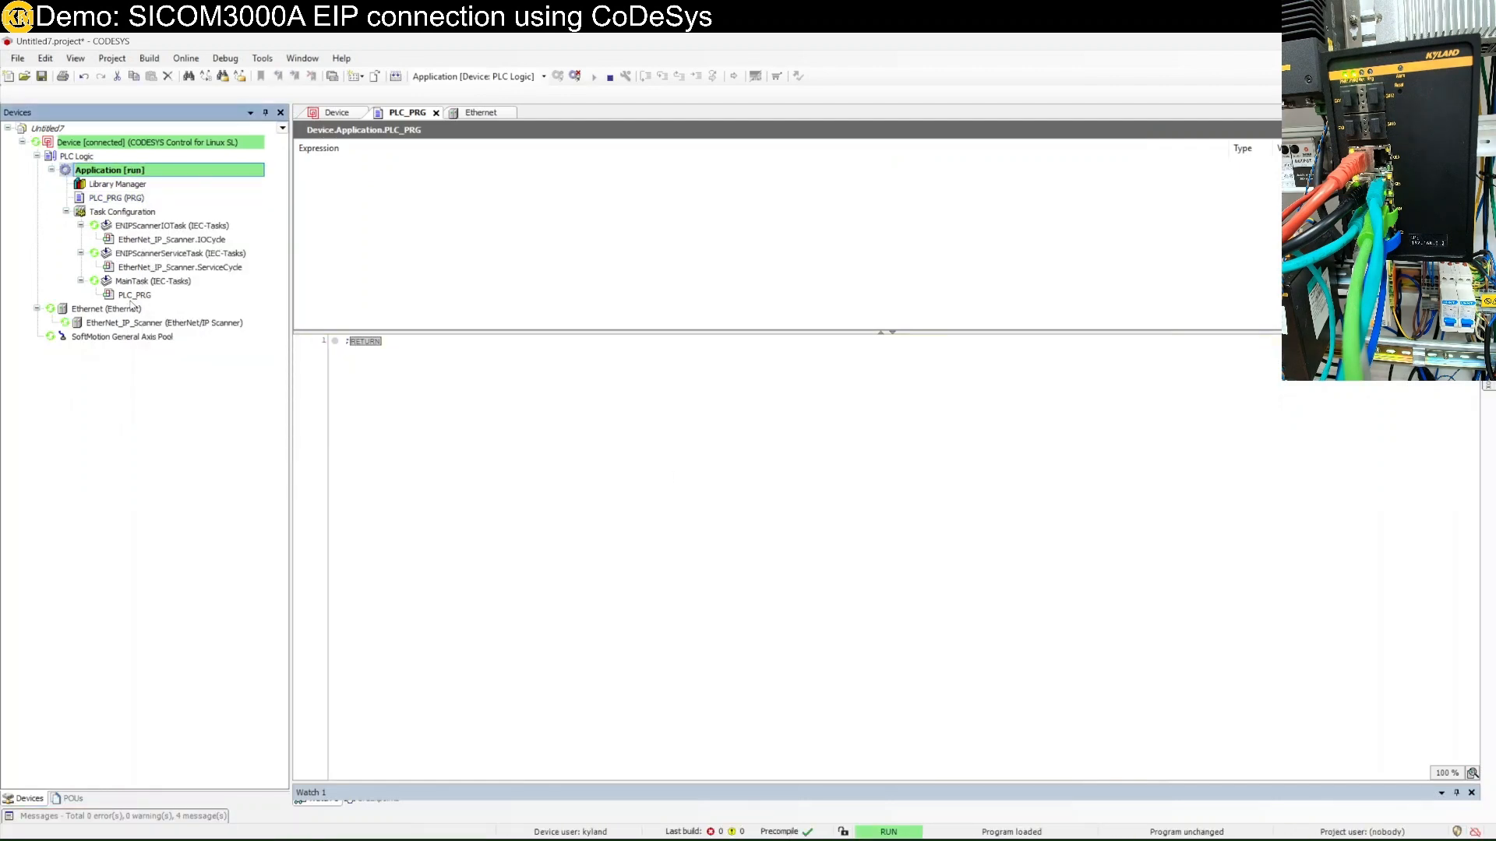
click(185, 58)
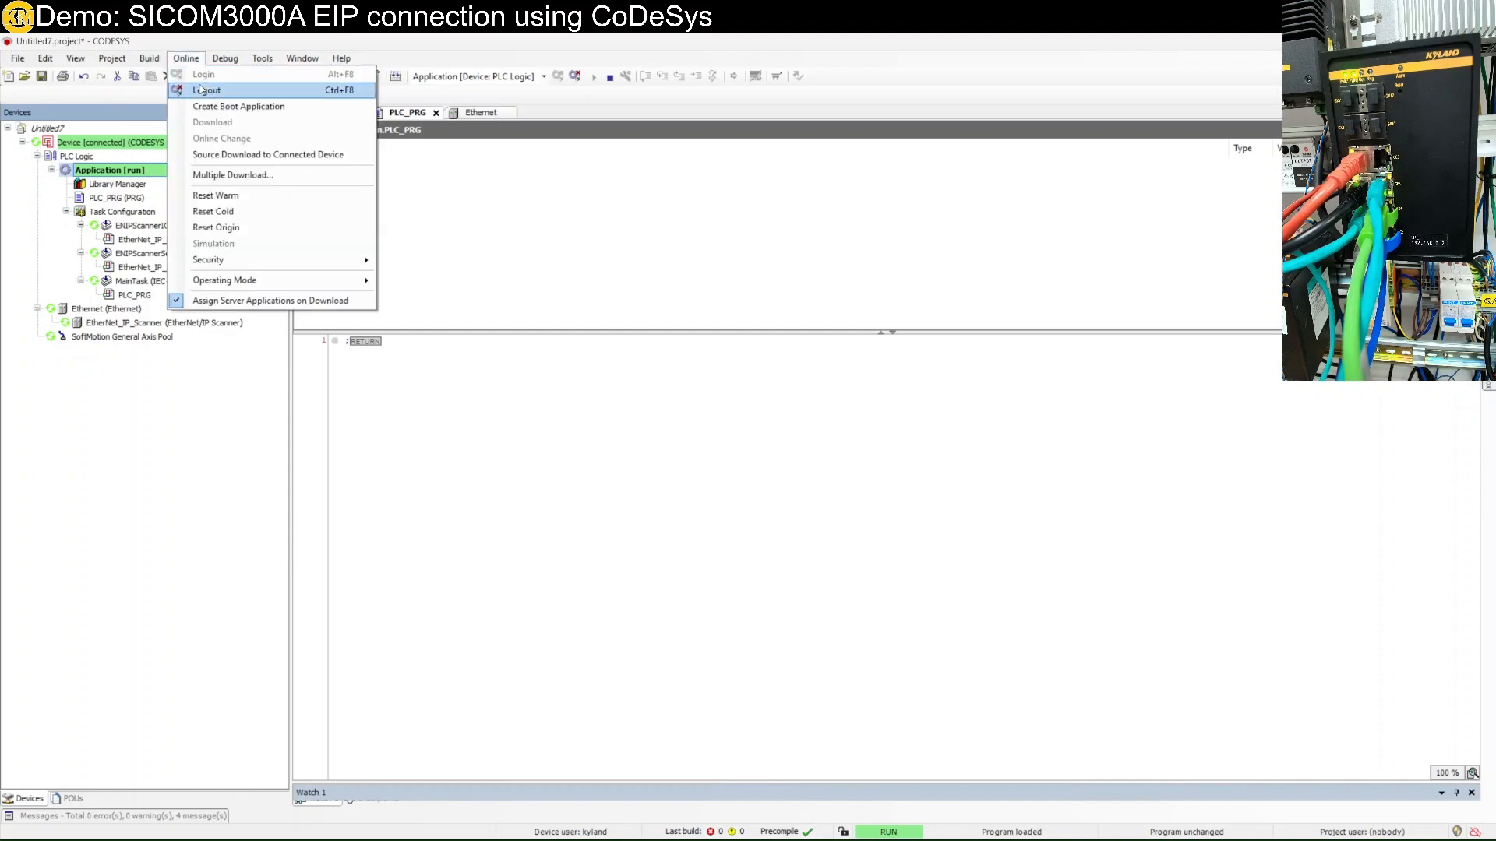
click(199, 81)
click(183, 322)
right_click(173, 323)
Scan for EtherNet/IP devices and copy MT67MC_EI_IOLM4A into the project.
click(257, 503)
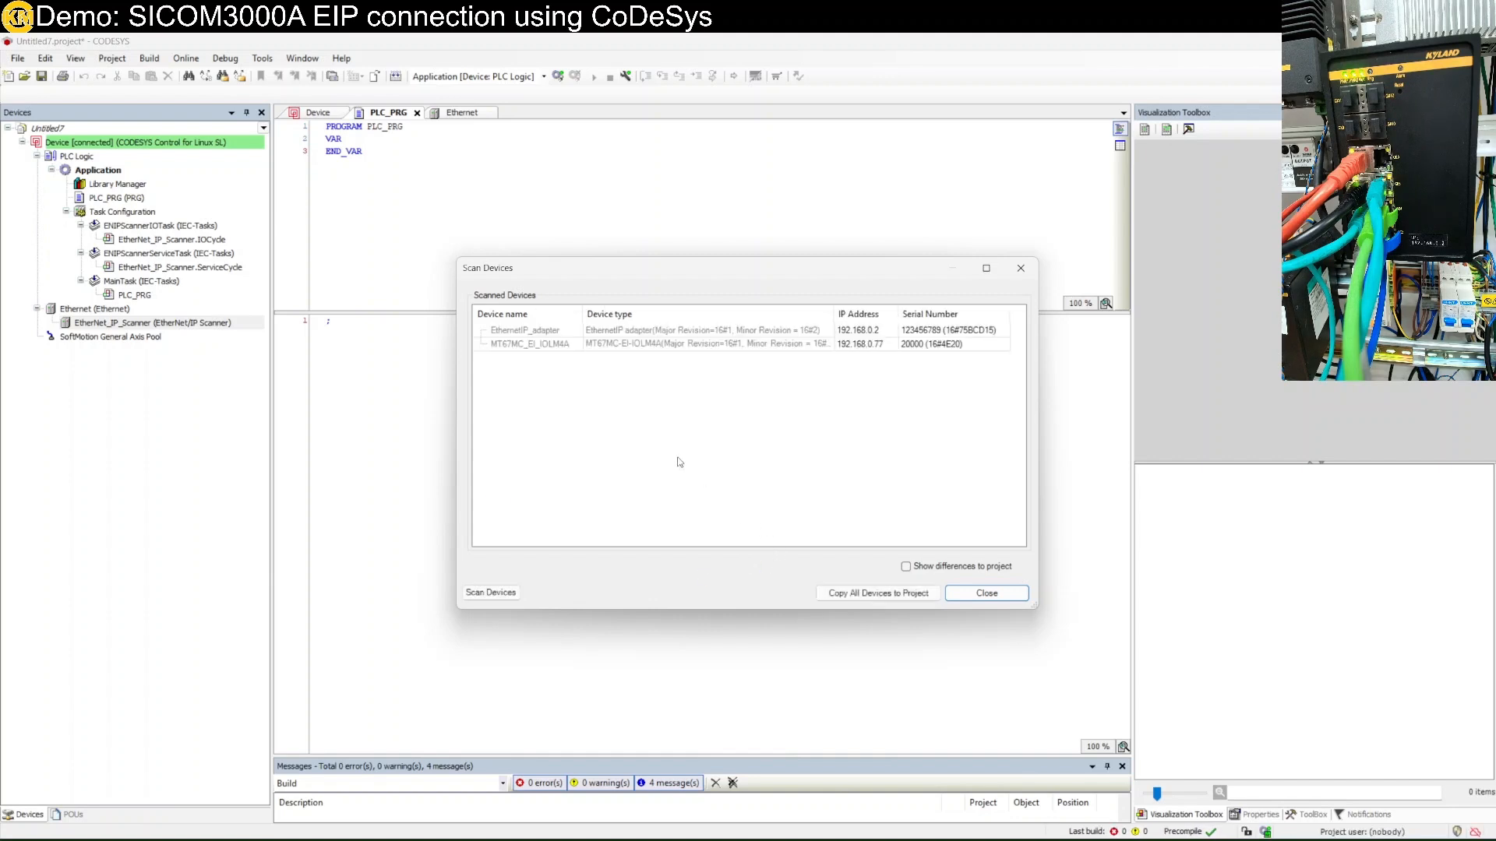
click(581, 332)
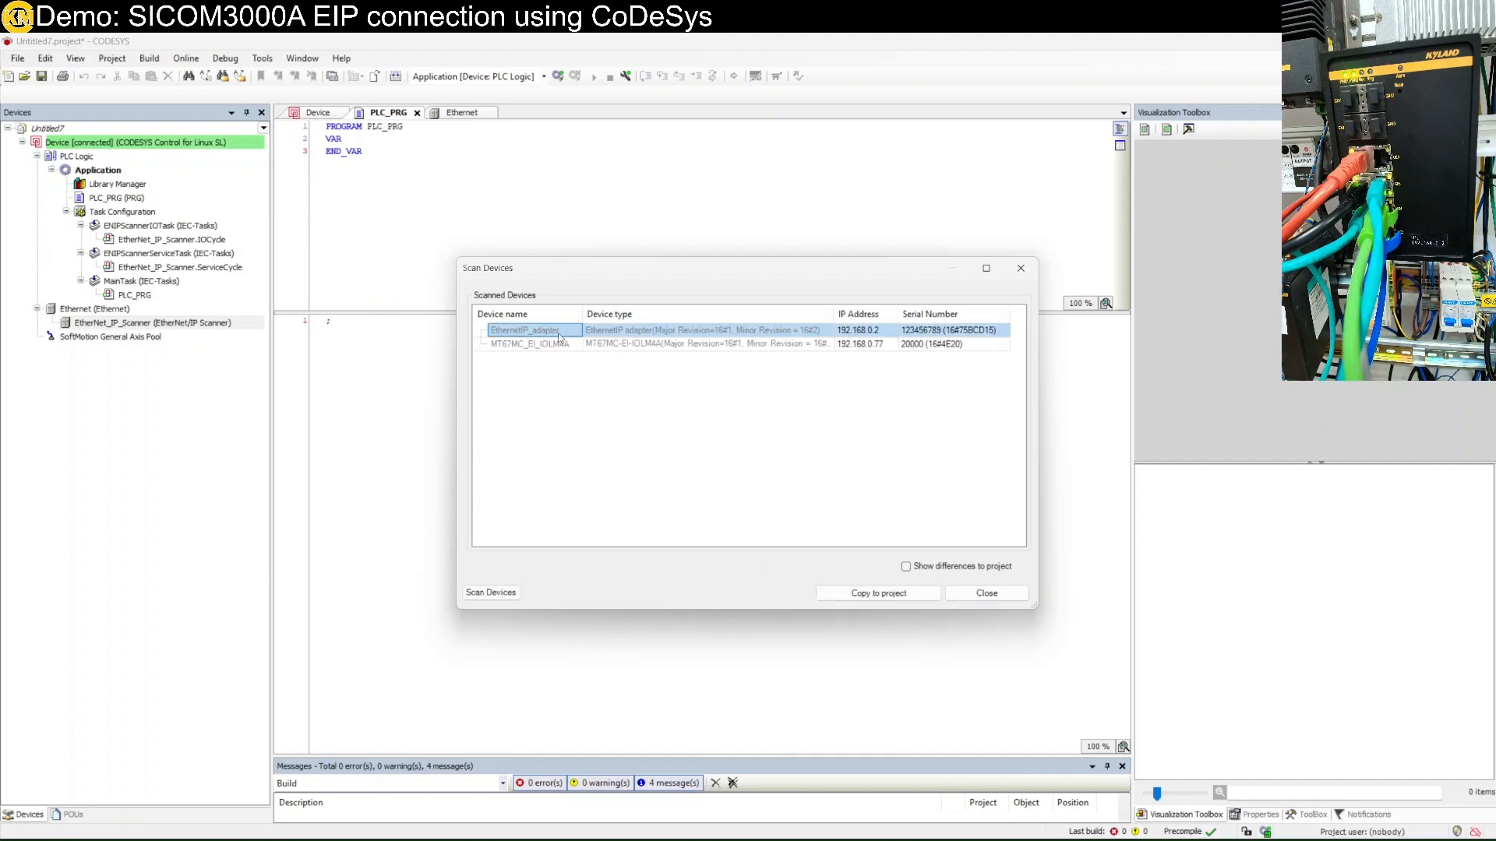
click(862, 346)
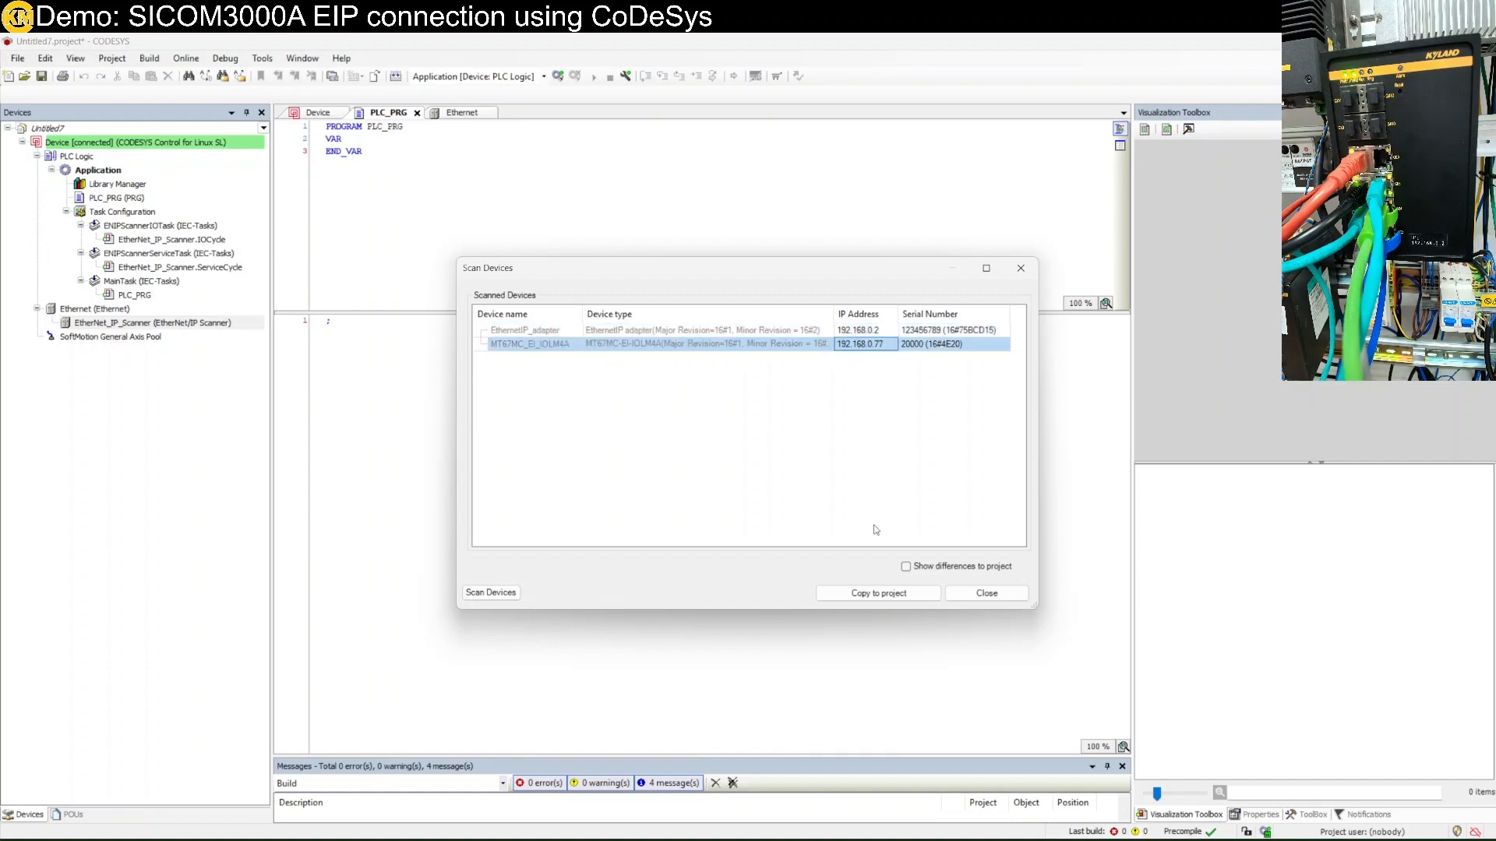
click(881, 594)
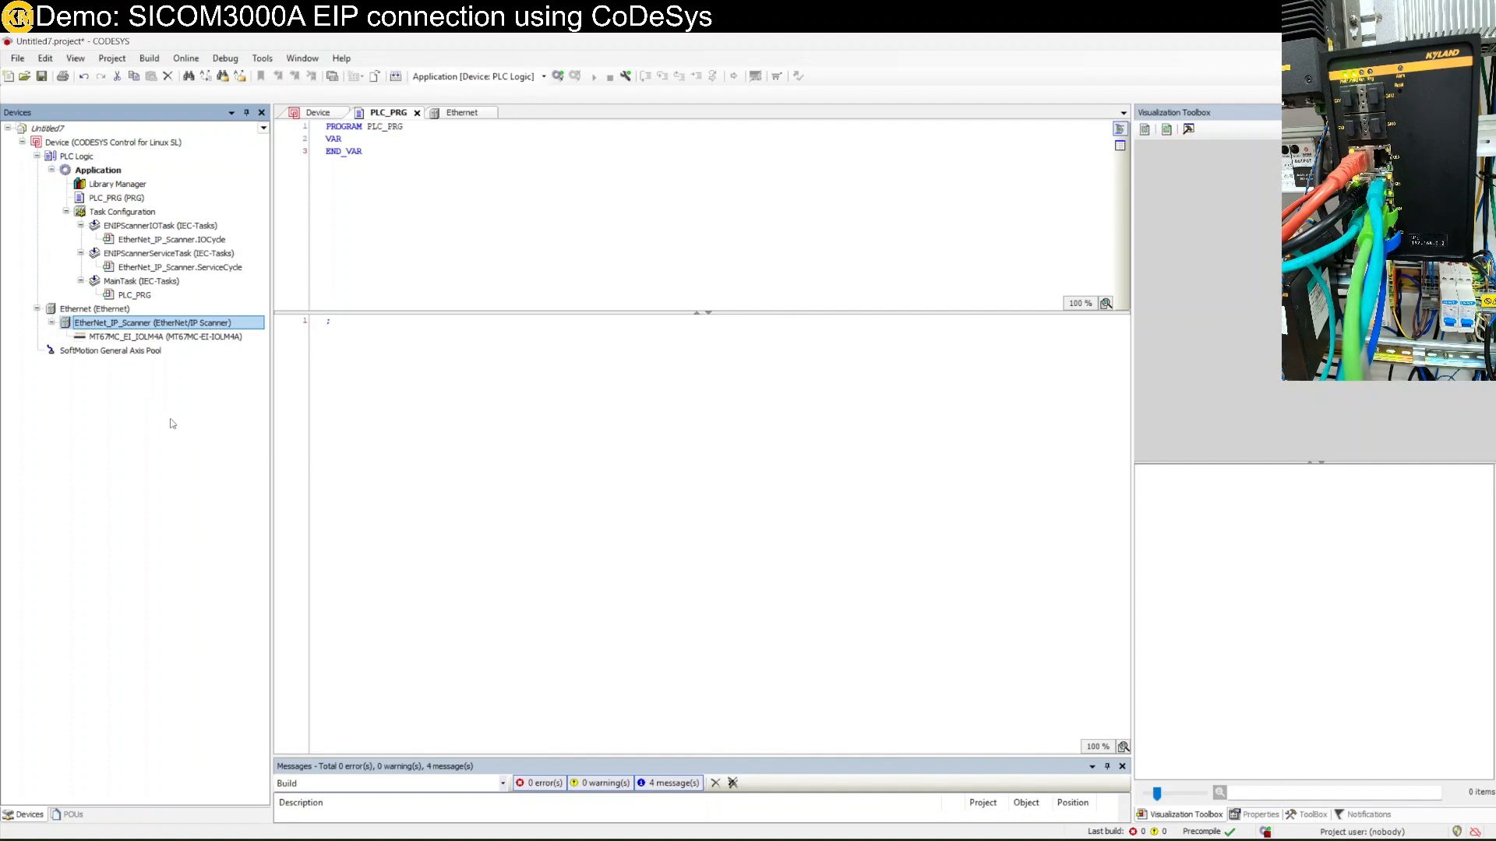
Scan again and copy EthernetIP_adapter into the project under the scanner.
right_click(150, 323)
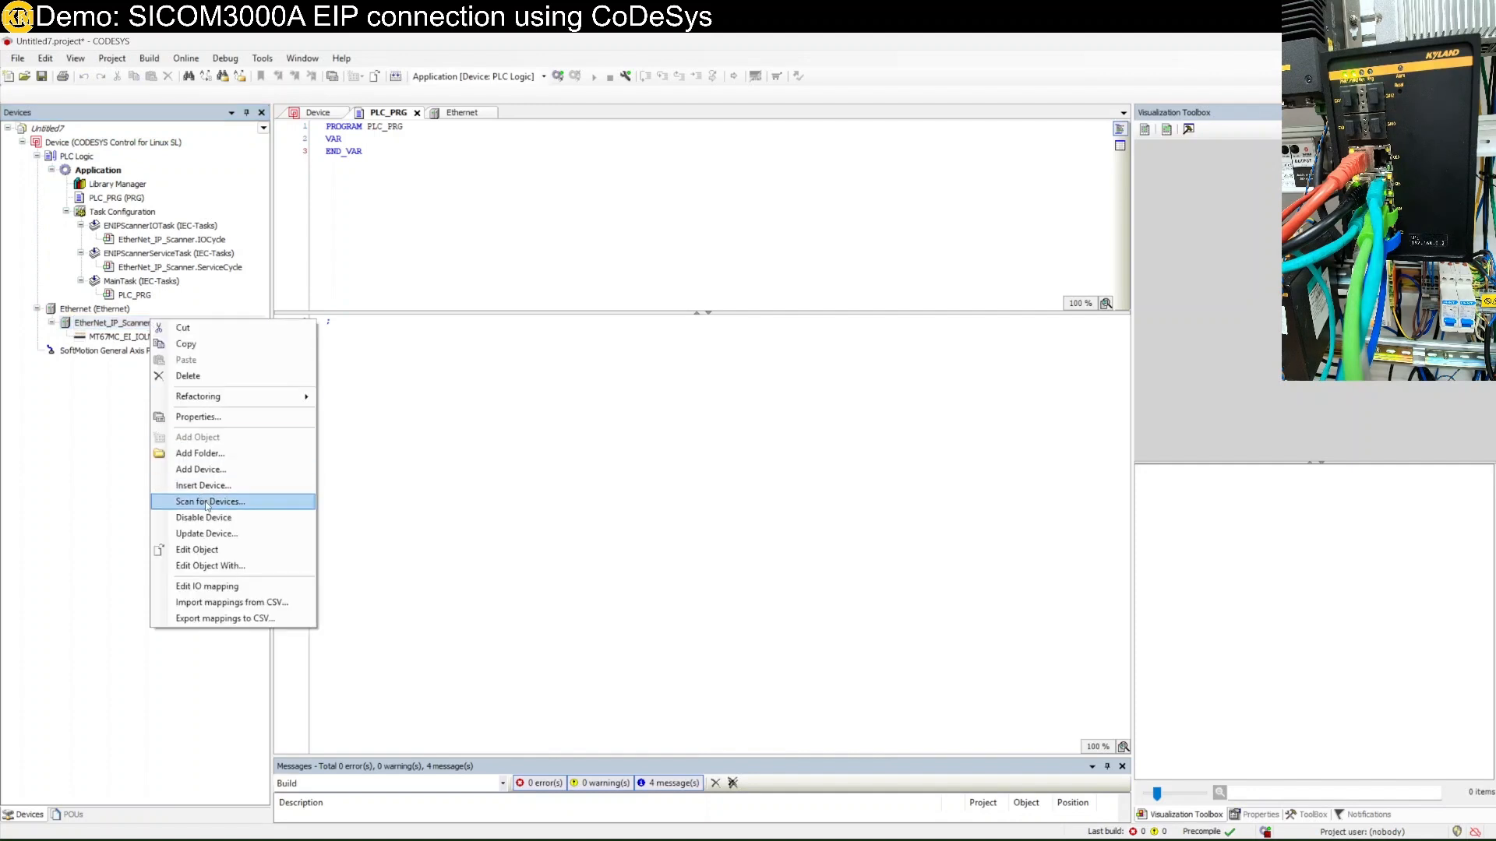
click(204, 502)
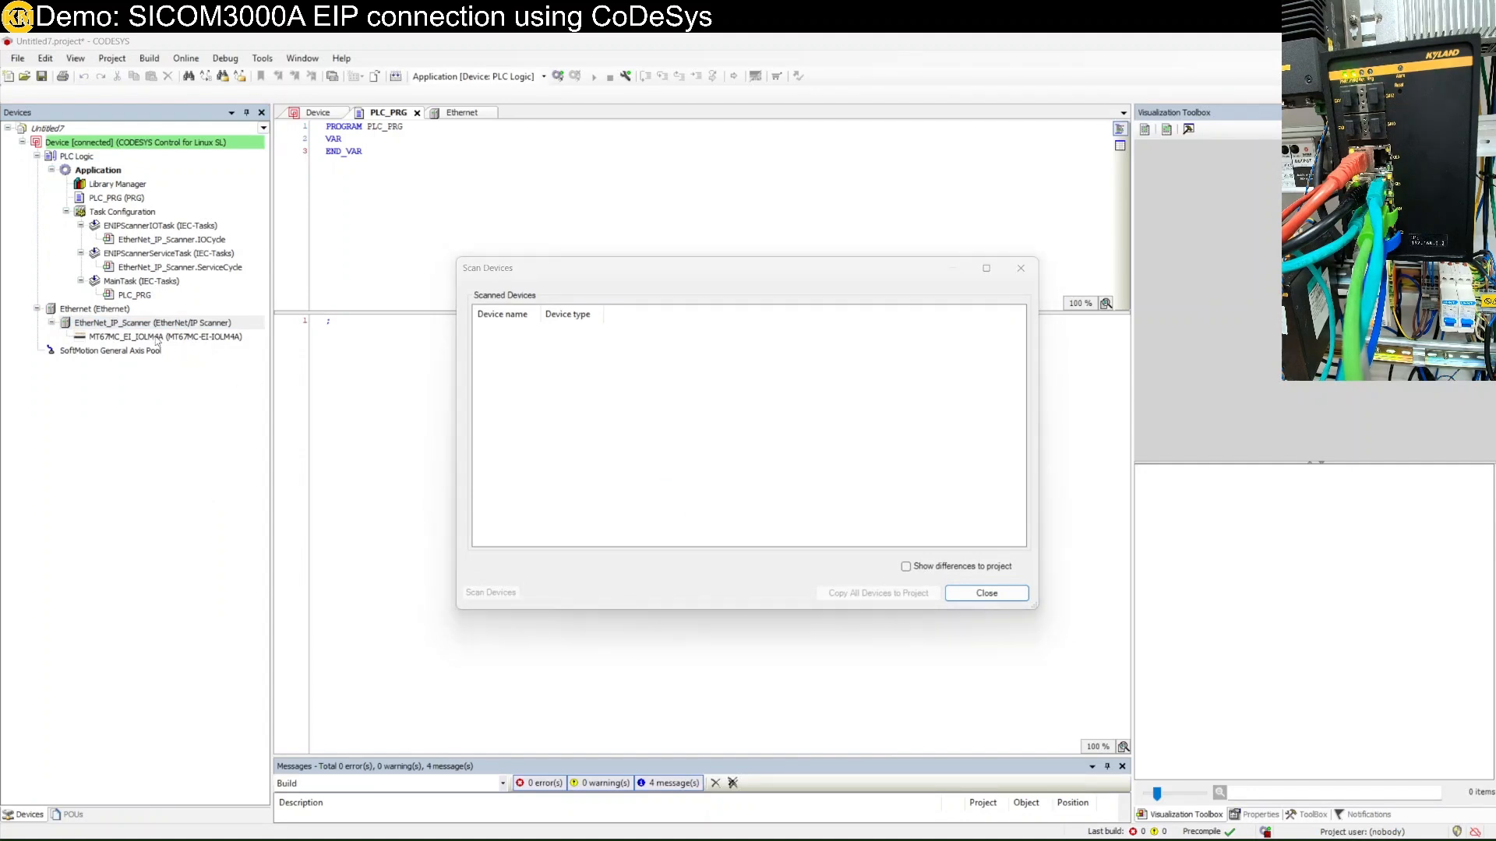
click(533, 335)
click(898, 592)
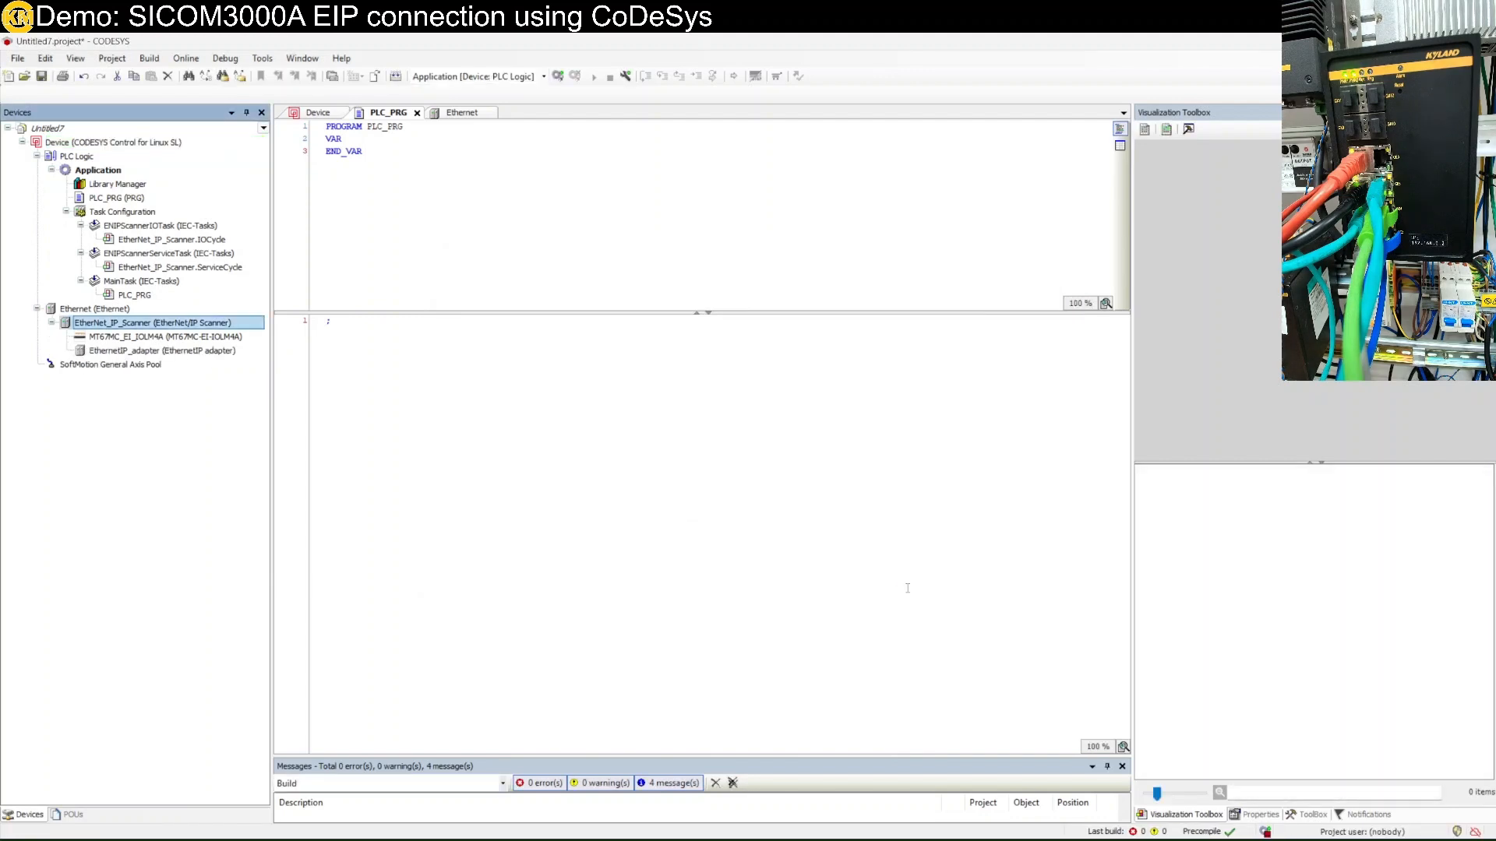
click(183, 358)
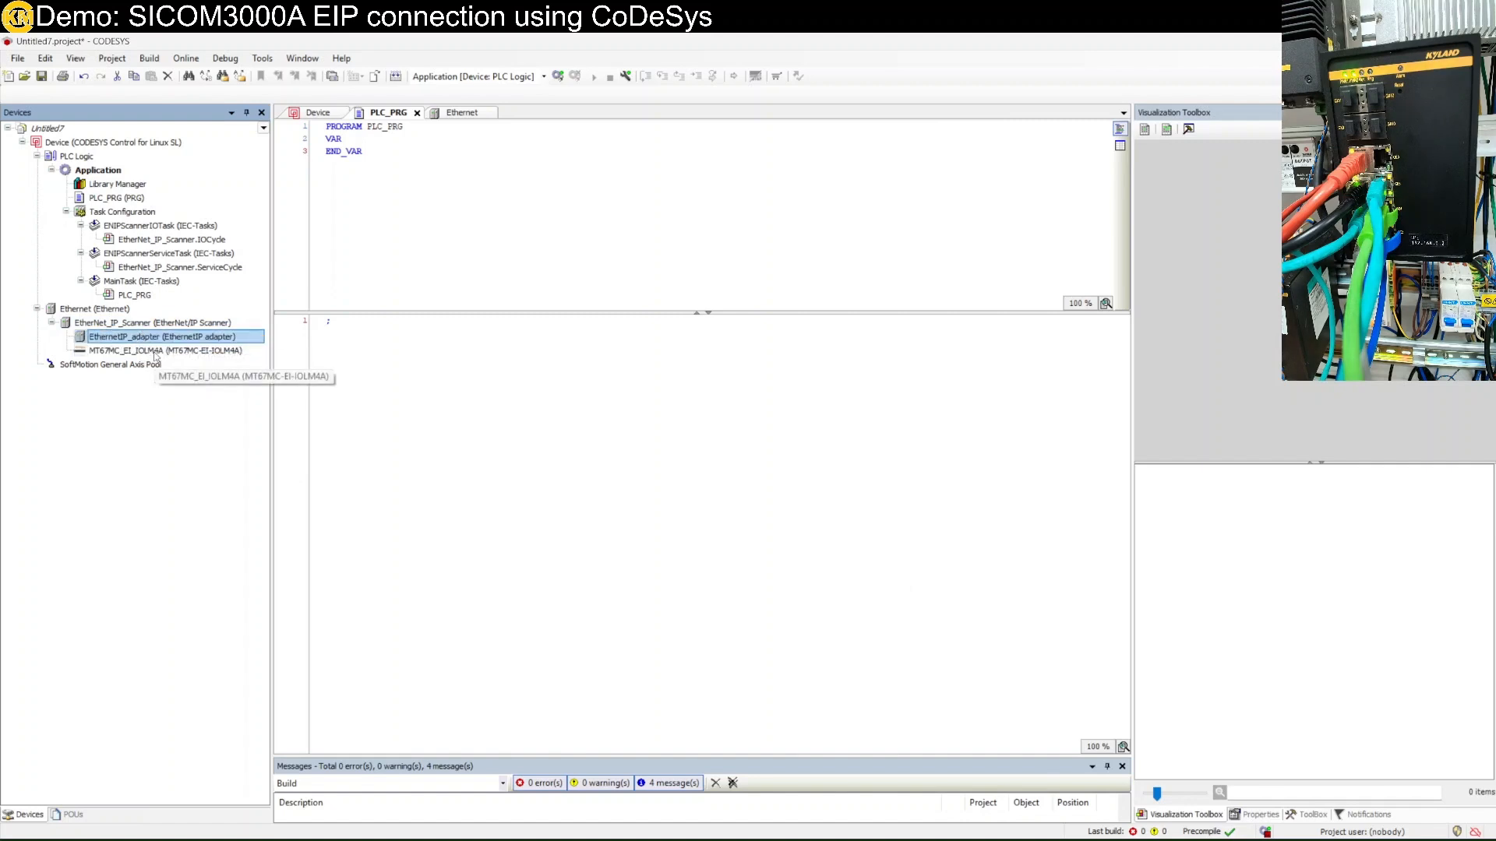
Review the EthernetIP_adapter connection (RPI 10 ms, 20 bytes O→T, 156 bytes T→O), then open PLC_PRG.
double_click(164, 339)
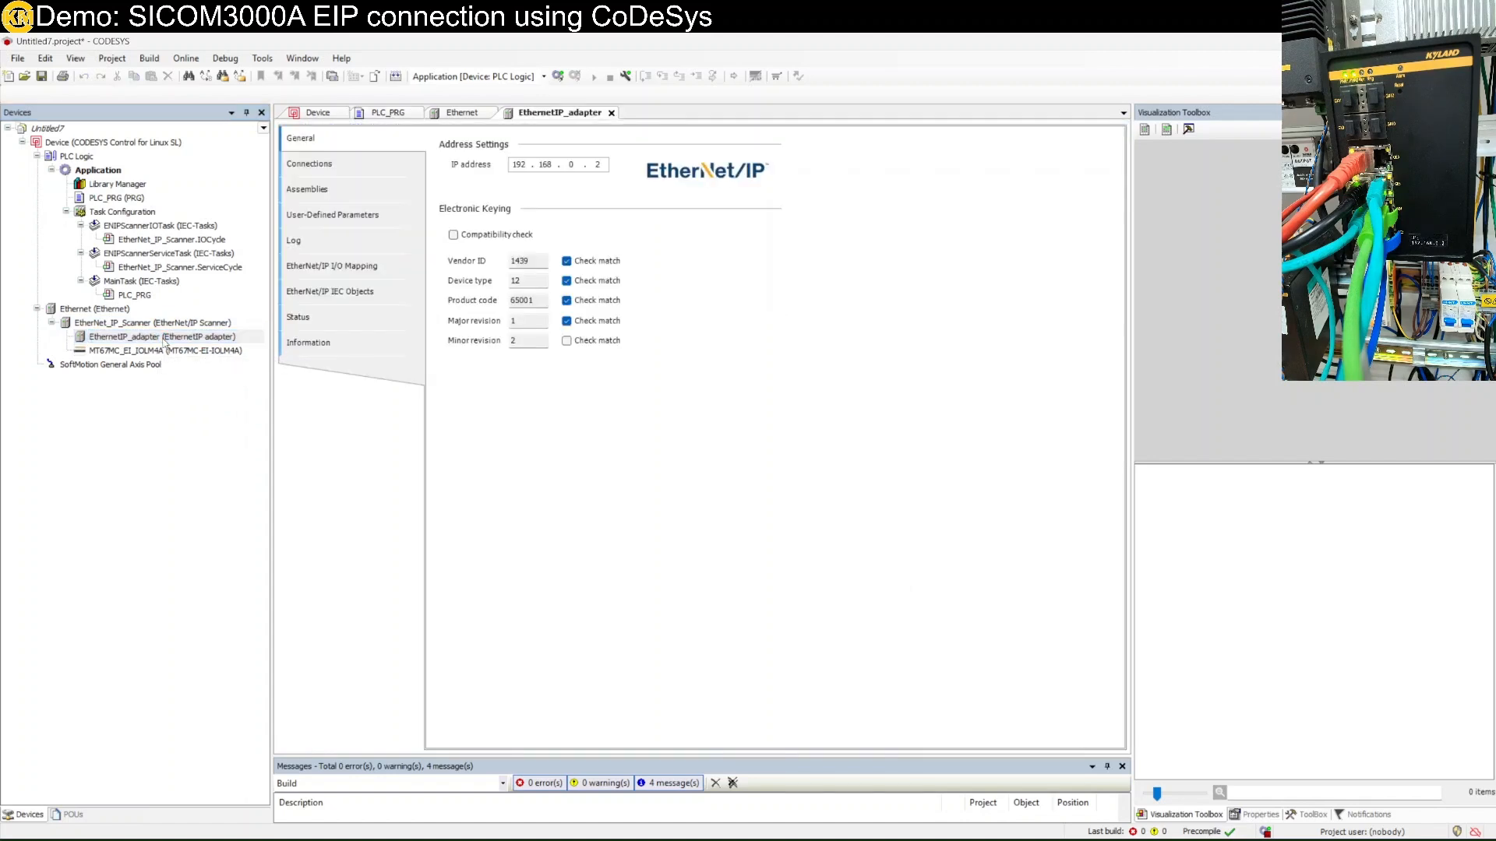
click(373, 176)
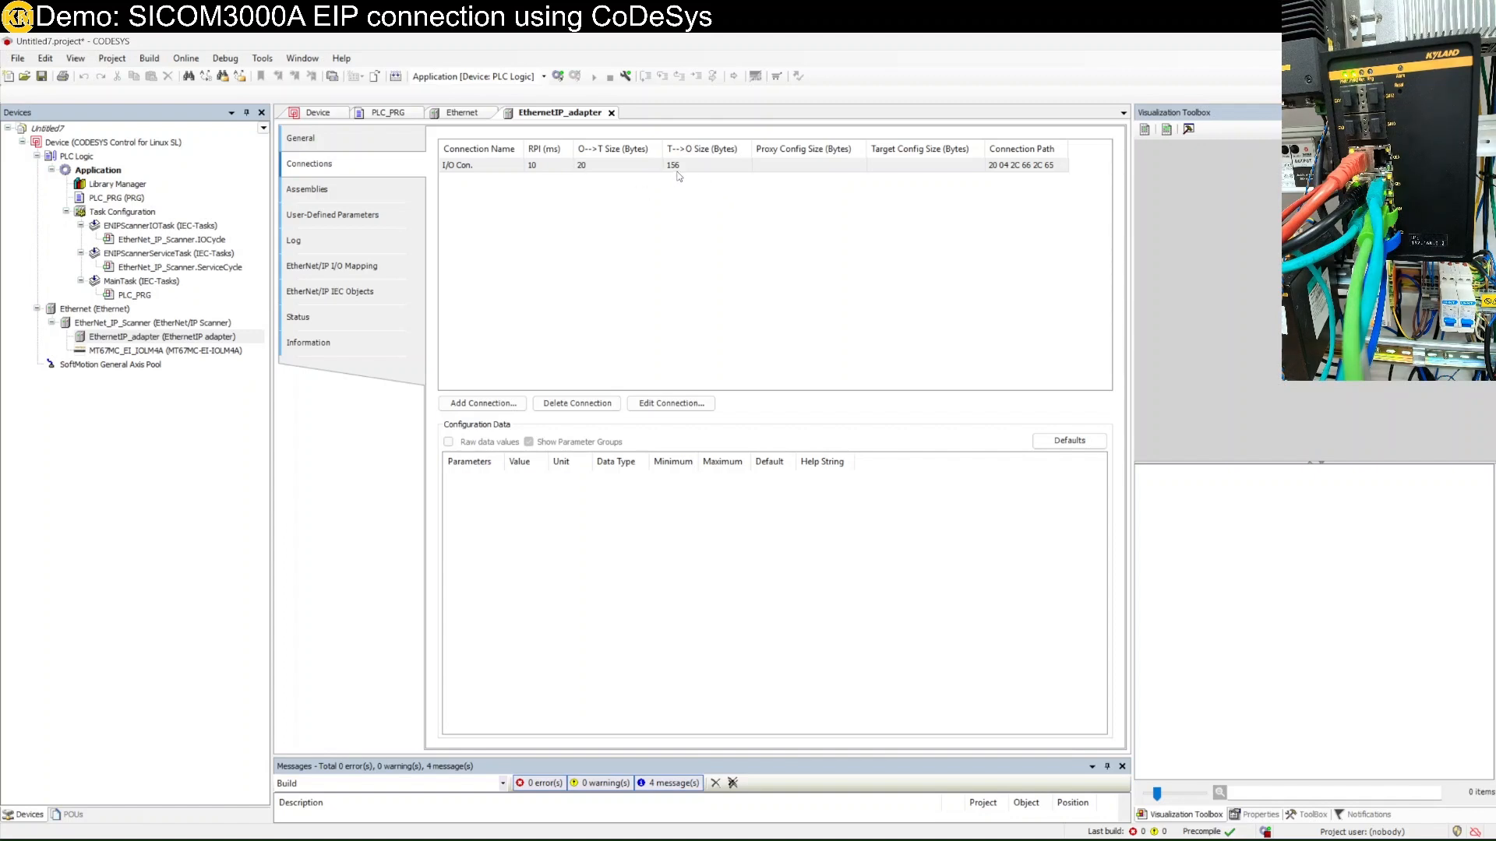
double_click(140, 198)
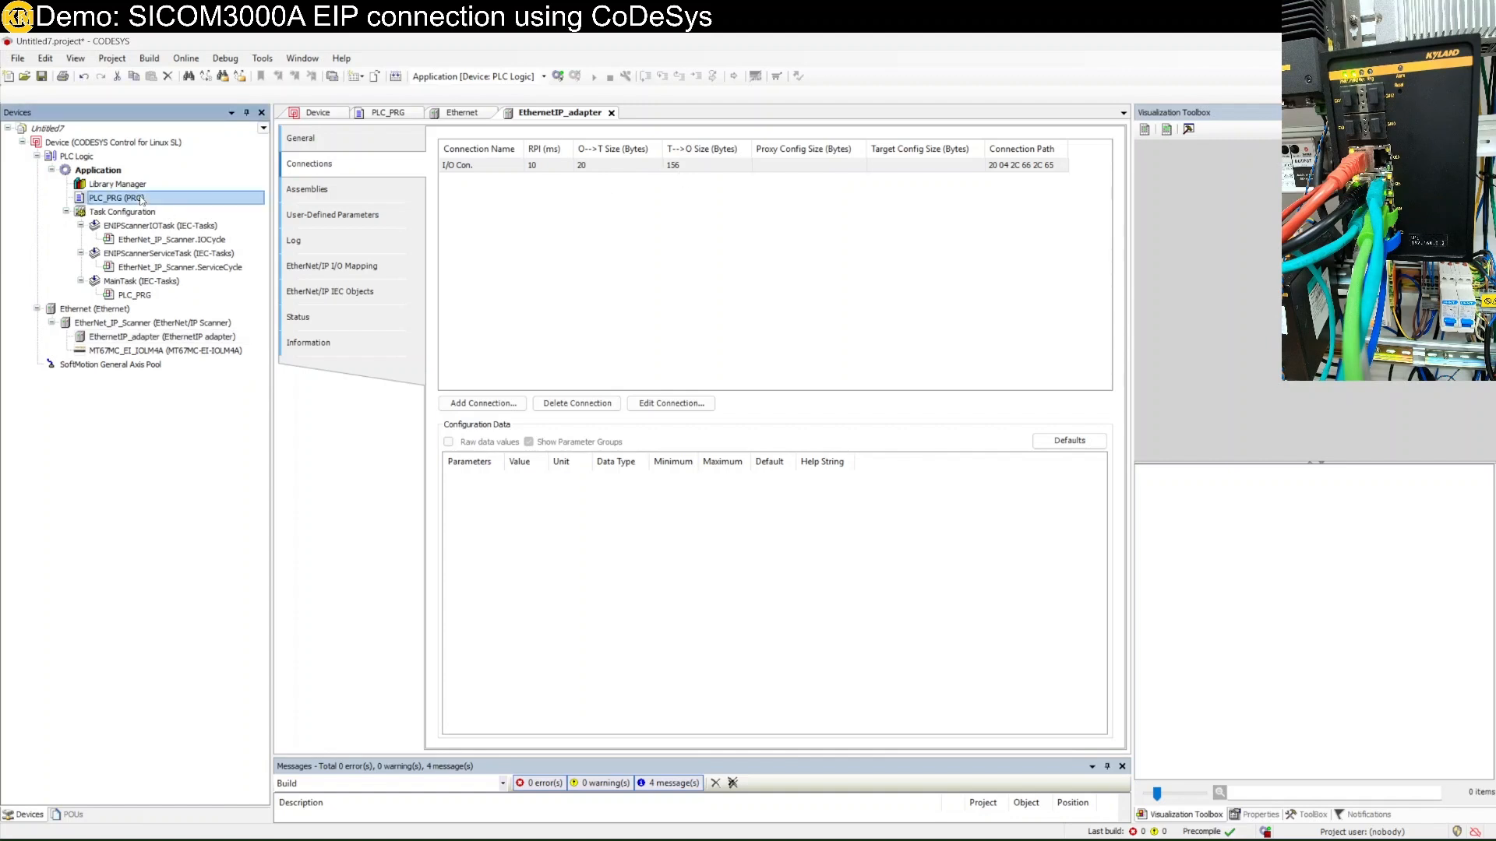
Declare abIn AT %IB0 : ARRAY[0..155] OF BYTE in the VAR section.
click(402, 138)
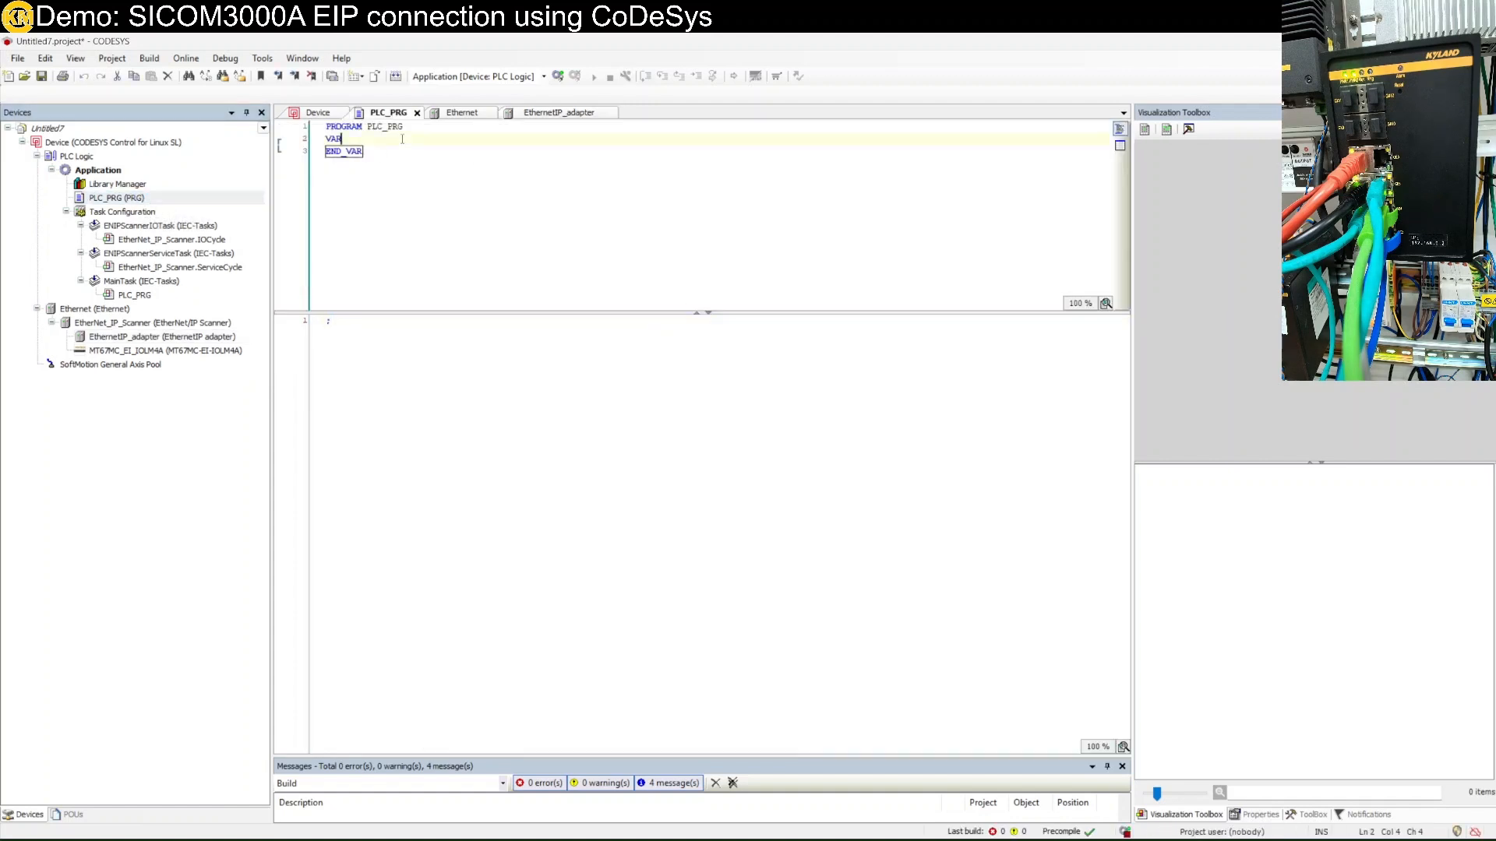
key(Return)
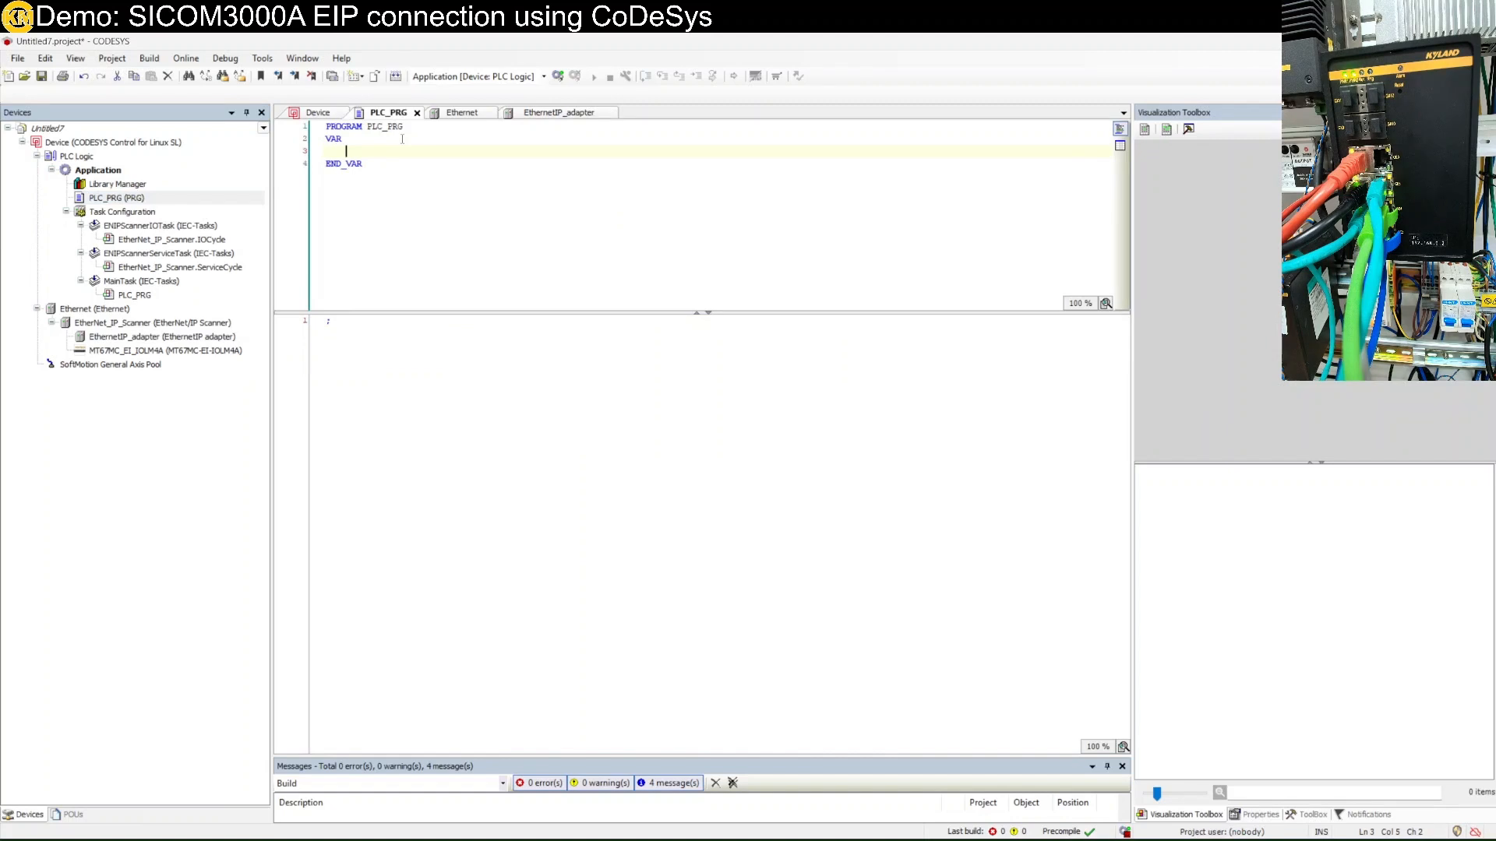
text(in)
key(BackSpace)
key(BackSpace)
text(abIn)
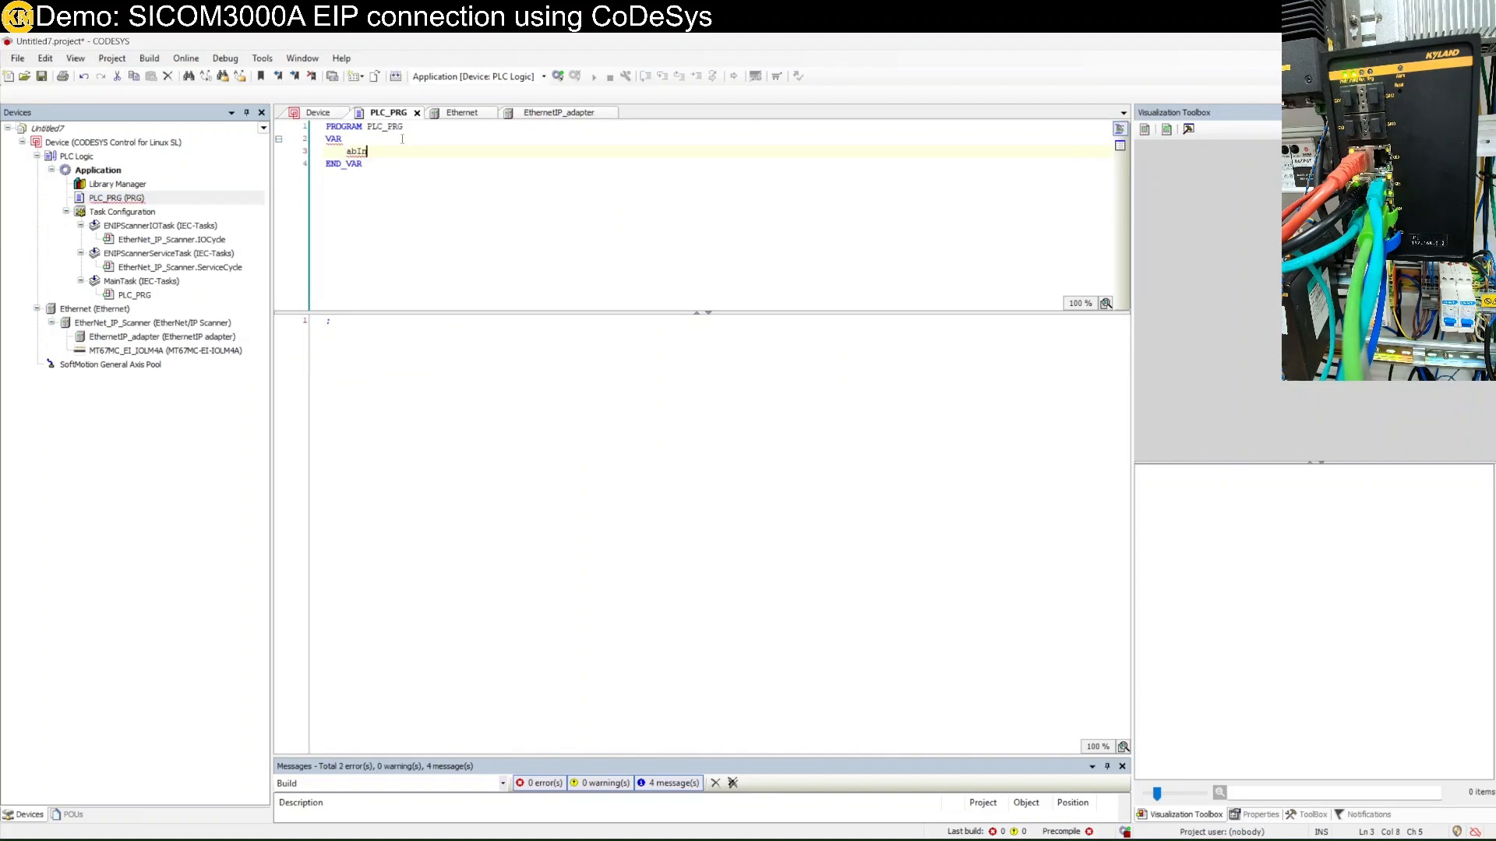
text( At)
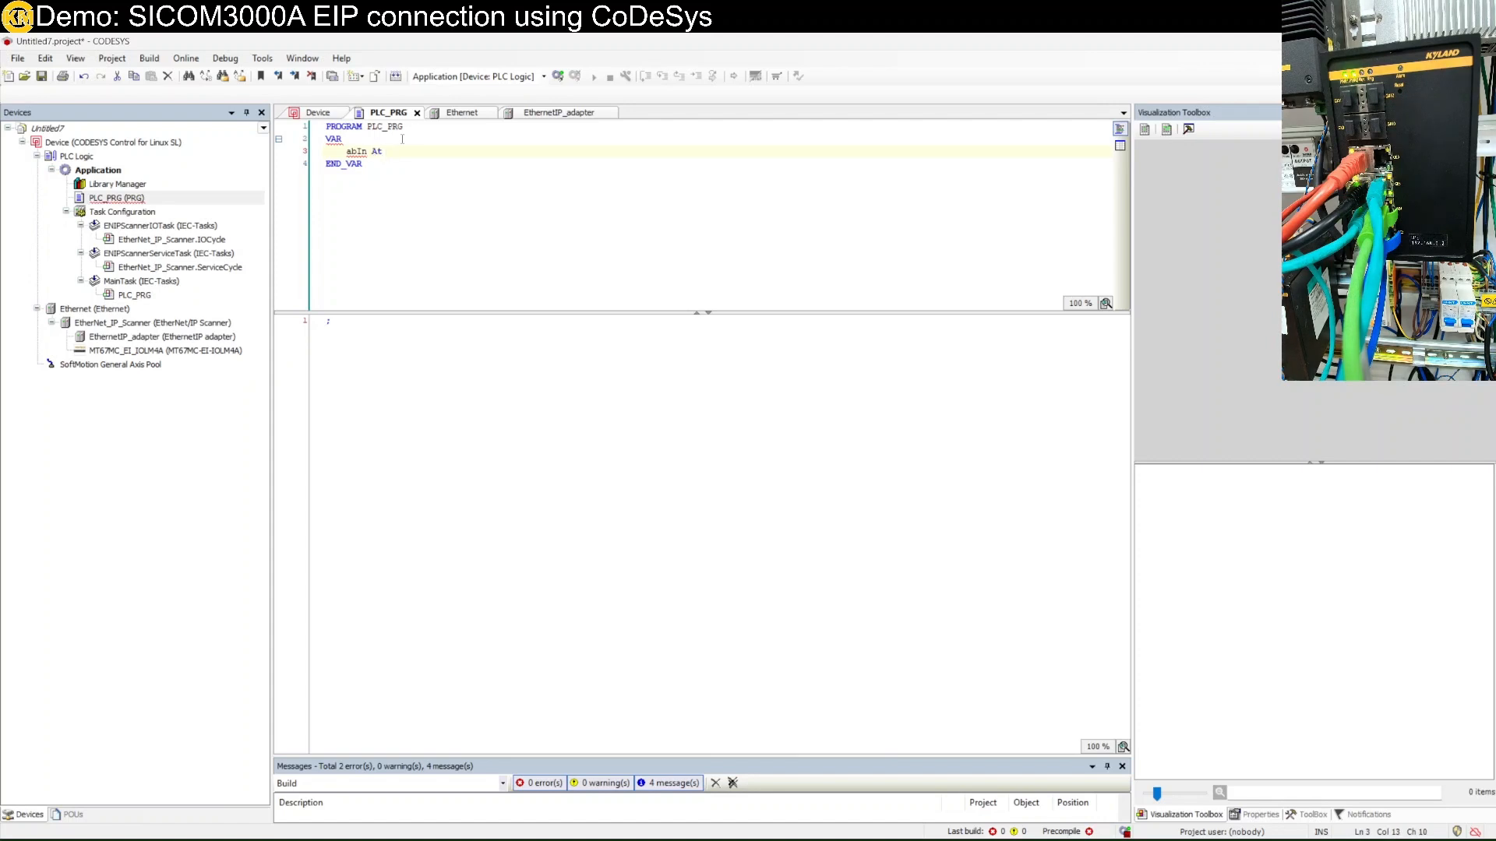
text( IB%)
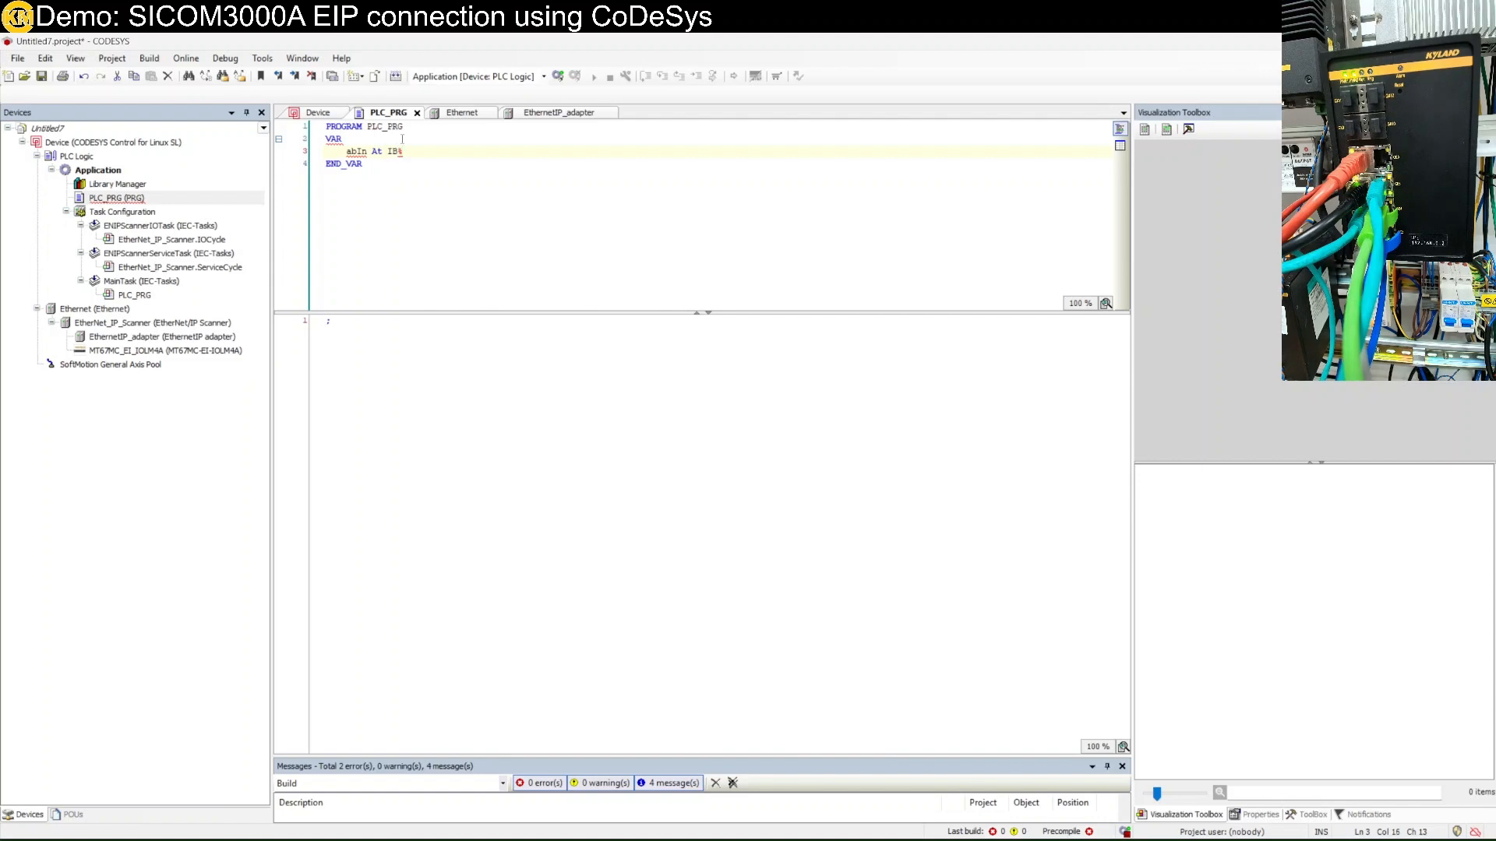
key(Left)
key(Left)
key(Left)
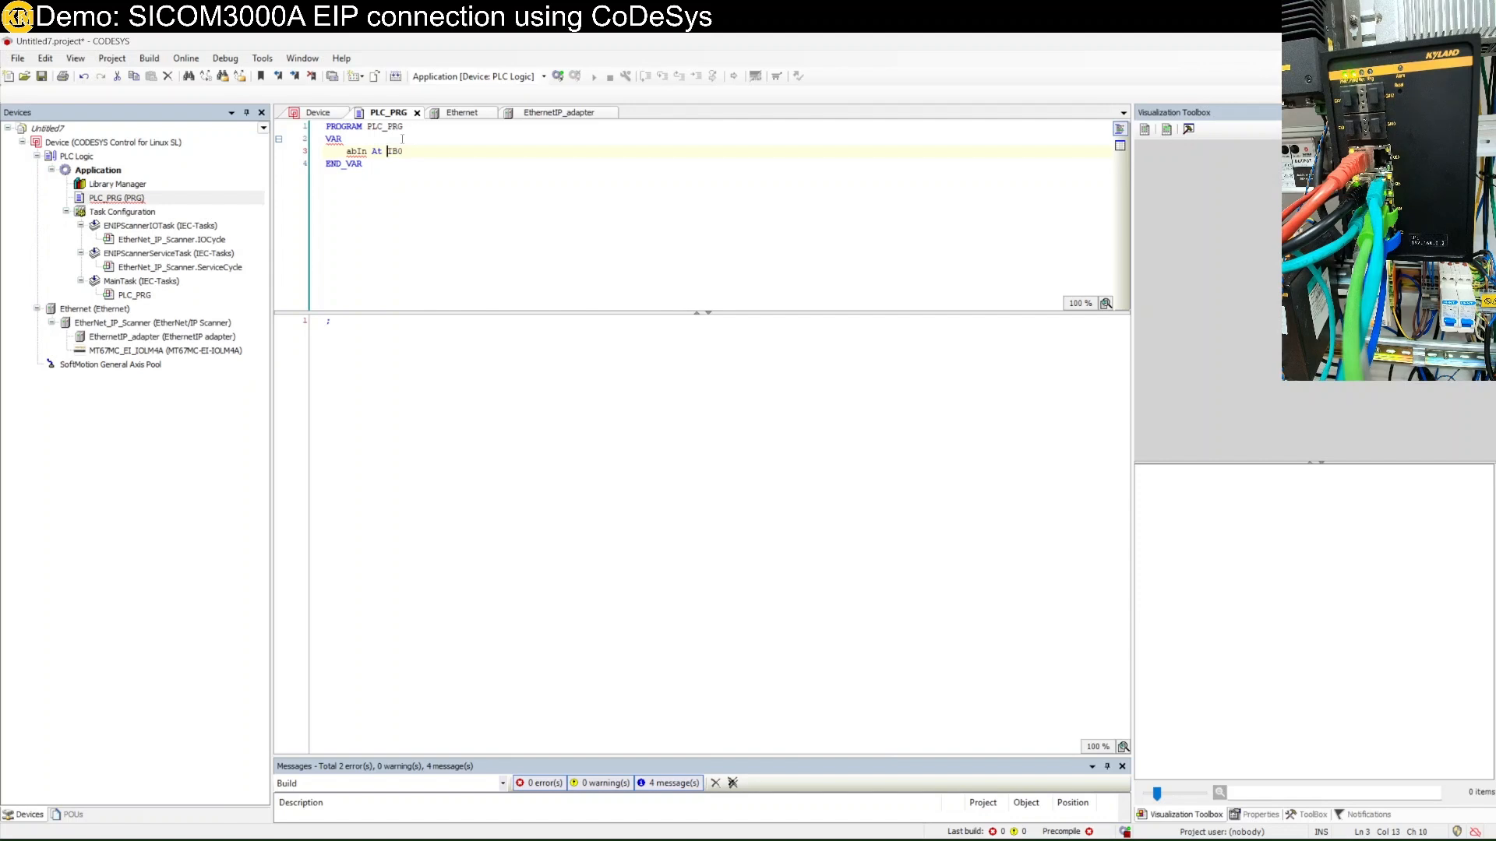
text(%)
key(Down)
key(Home)
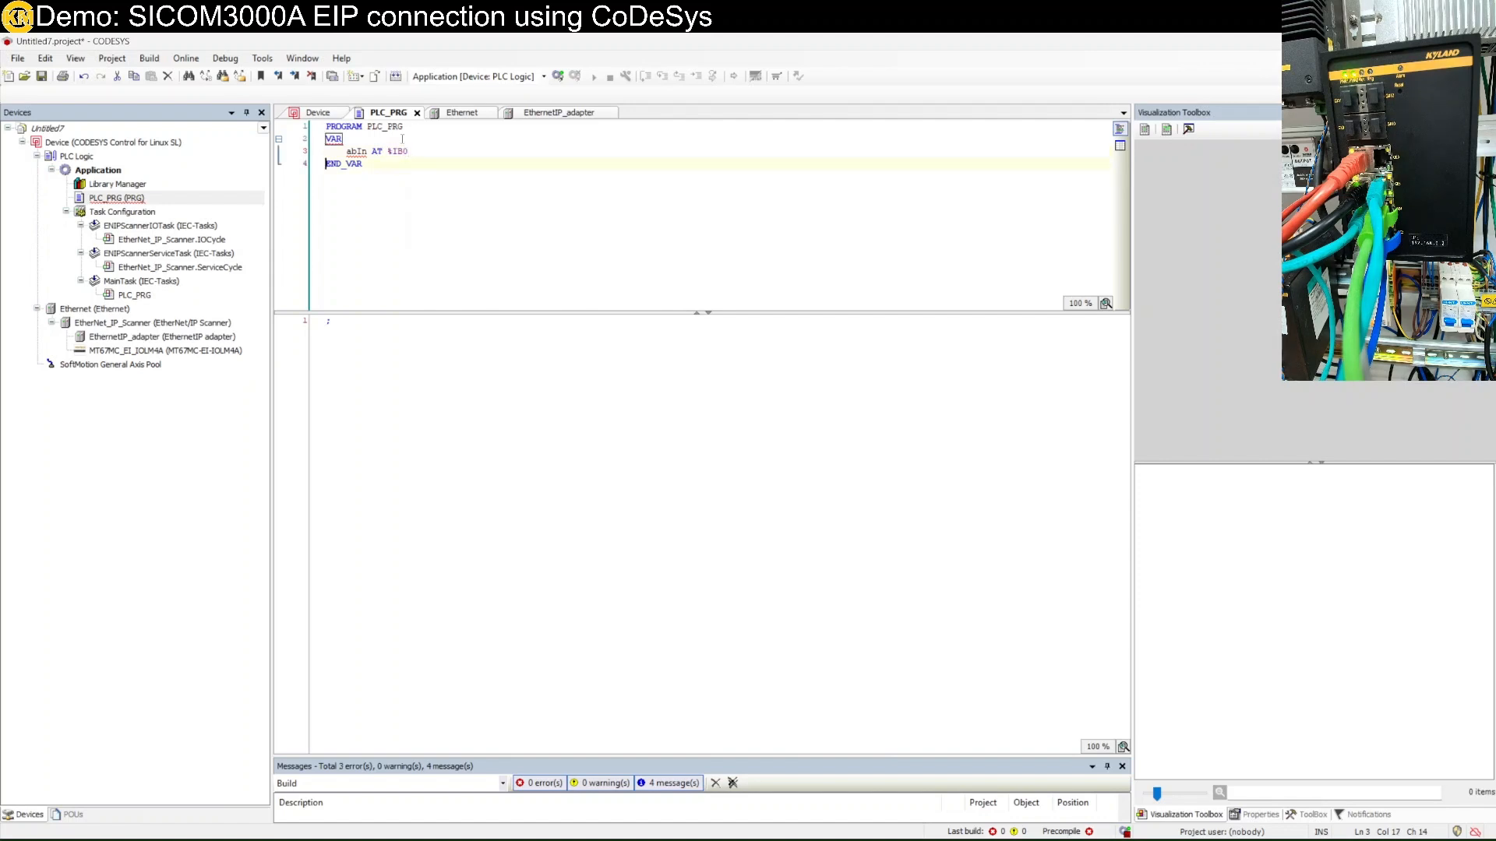
key(Up)
key(End)
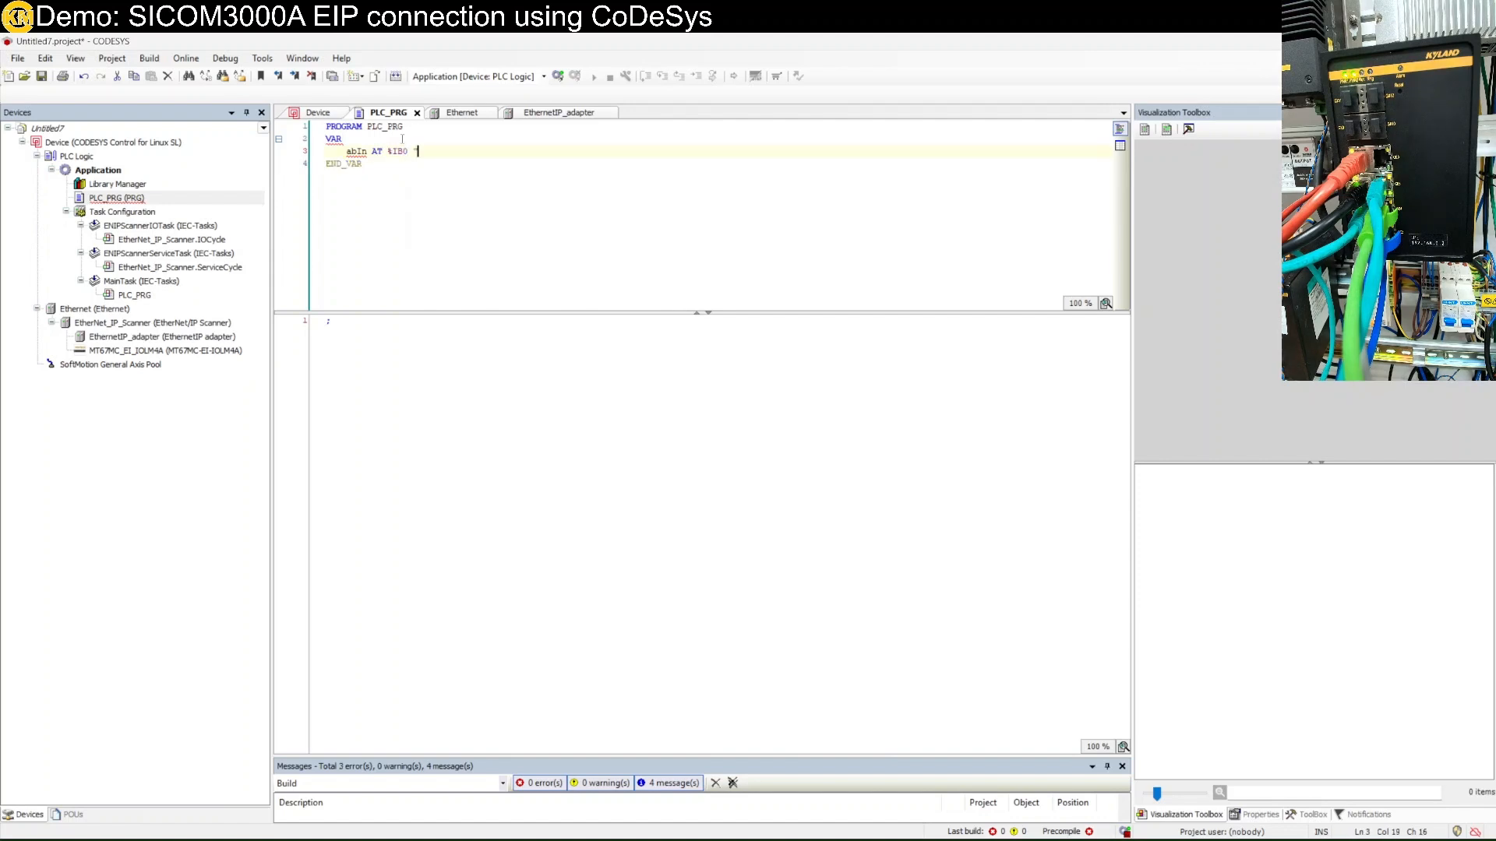
text(: array of)
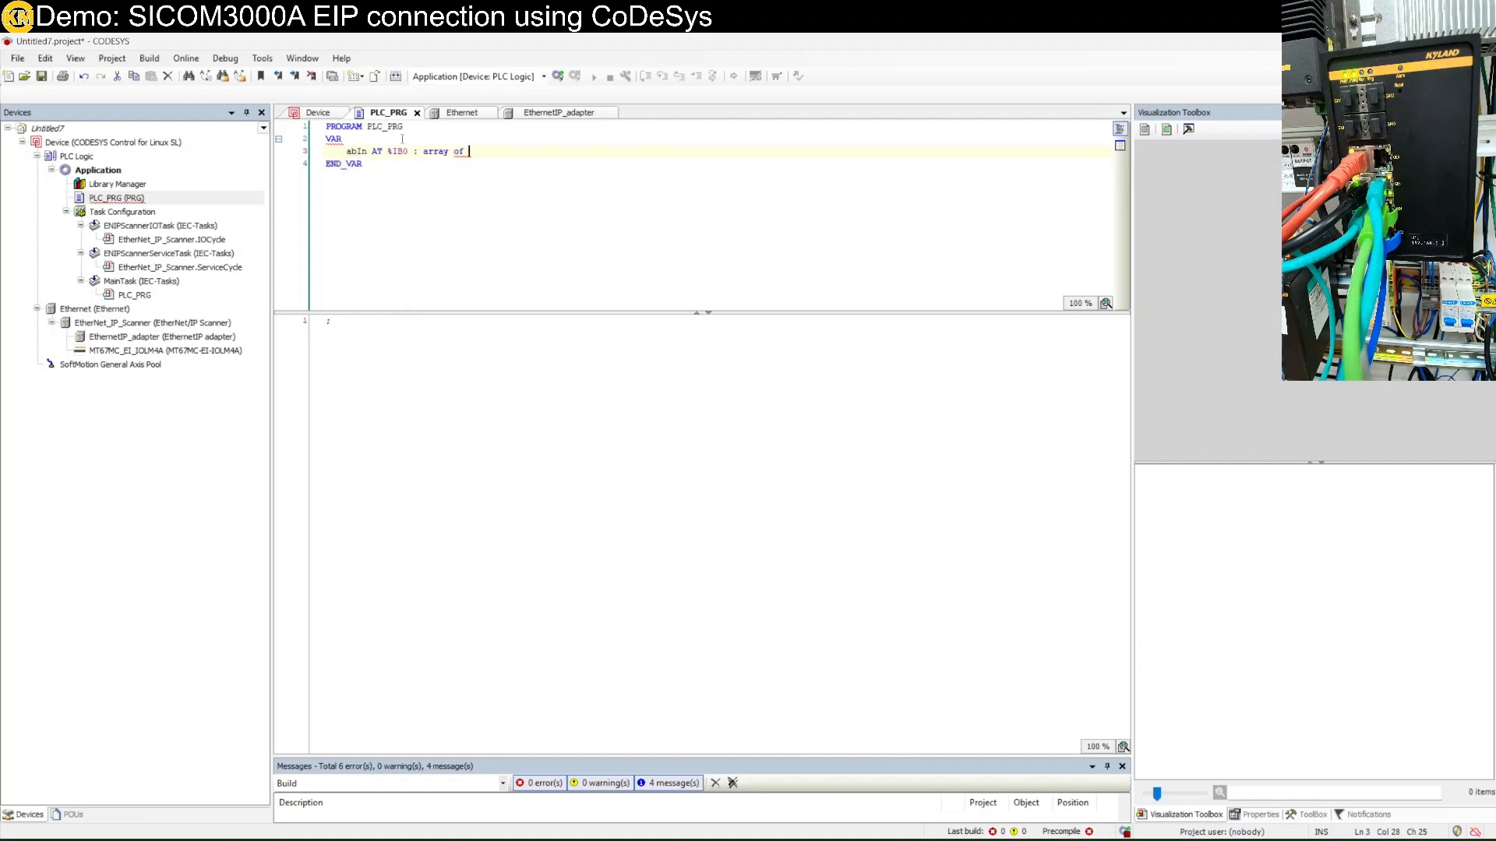
key(BackSpace)
key(BackSpace)
key(BackSpace)
text([0.)
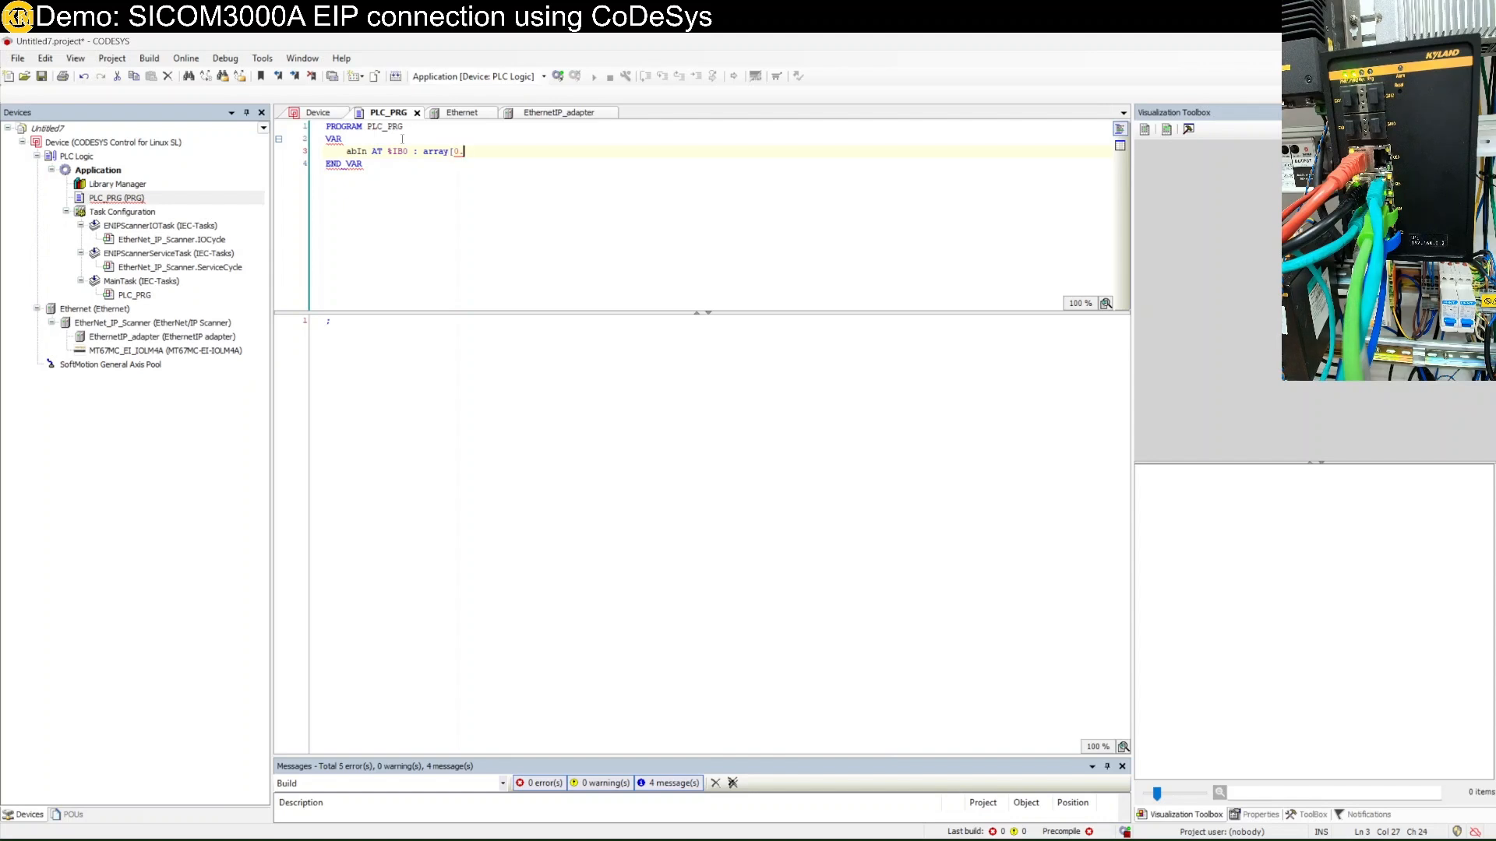
text(.15)
text(])
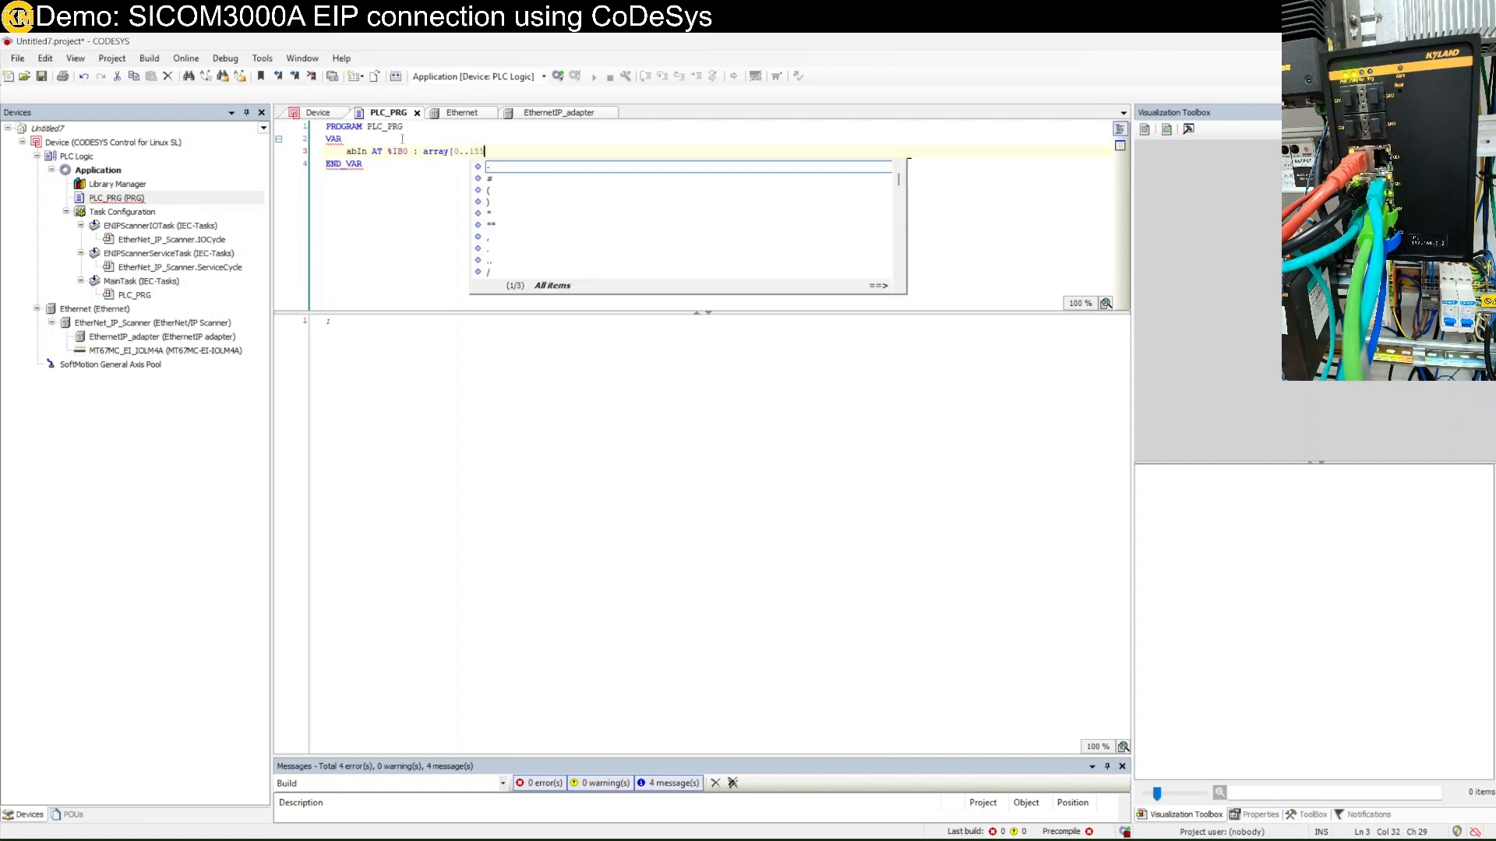
text(] of byte;)
key(Return)
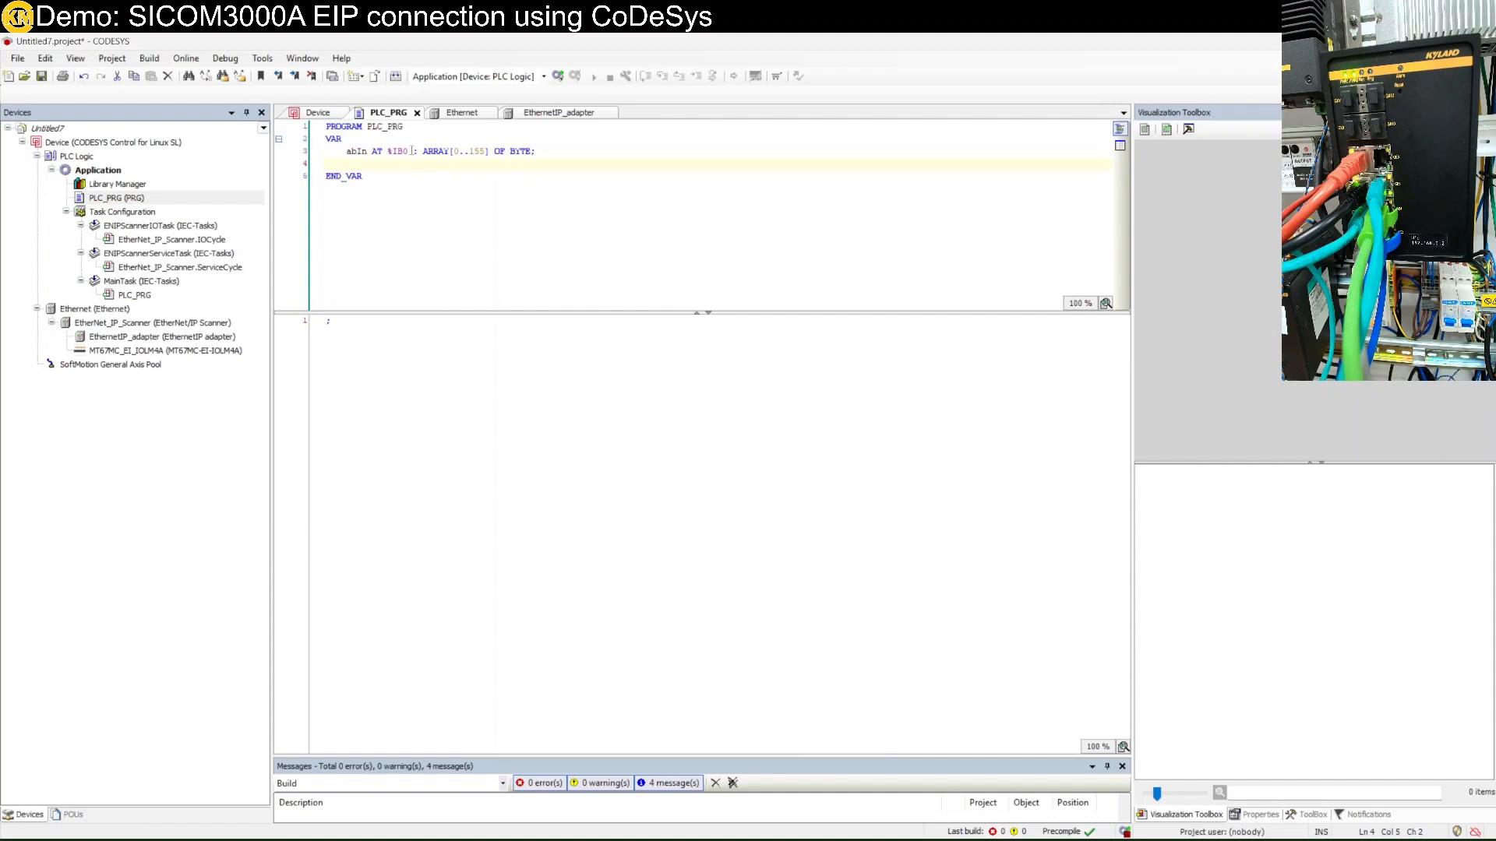
Duplicate the declaration as abOut AT %QB0 : ARRAY[0..19] OF BYTE, then copy the name abIn.
drag(536, 154, 343, 156)
key(ctrl+c)
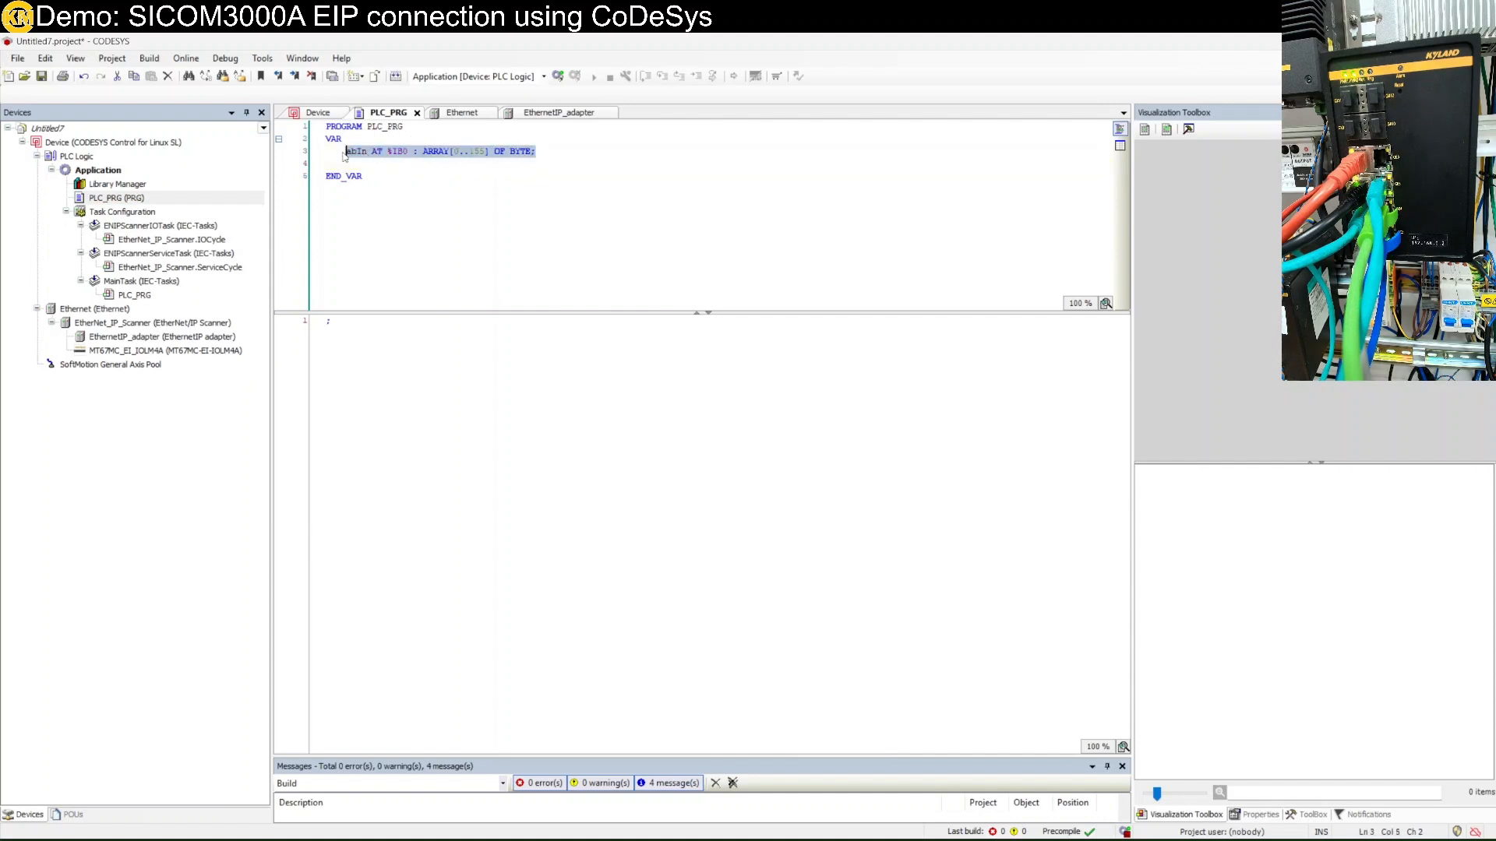
click(546, 154)
key(Return)
key(ctrl+v)
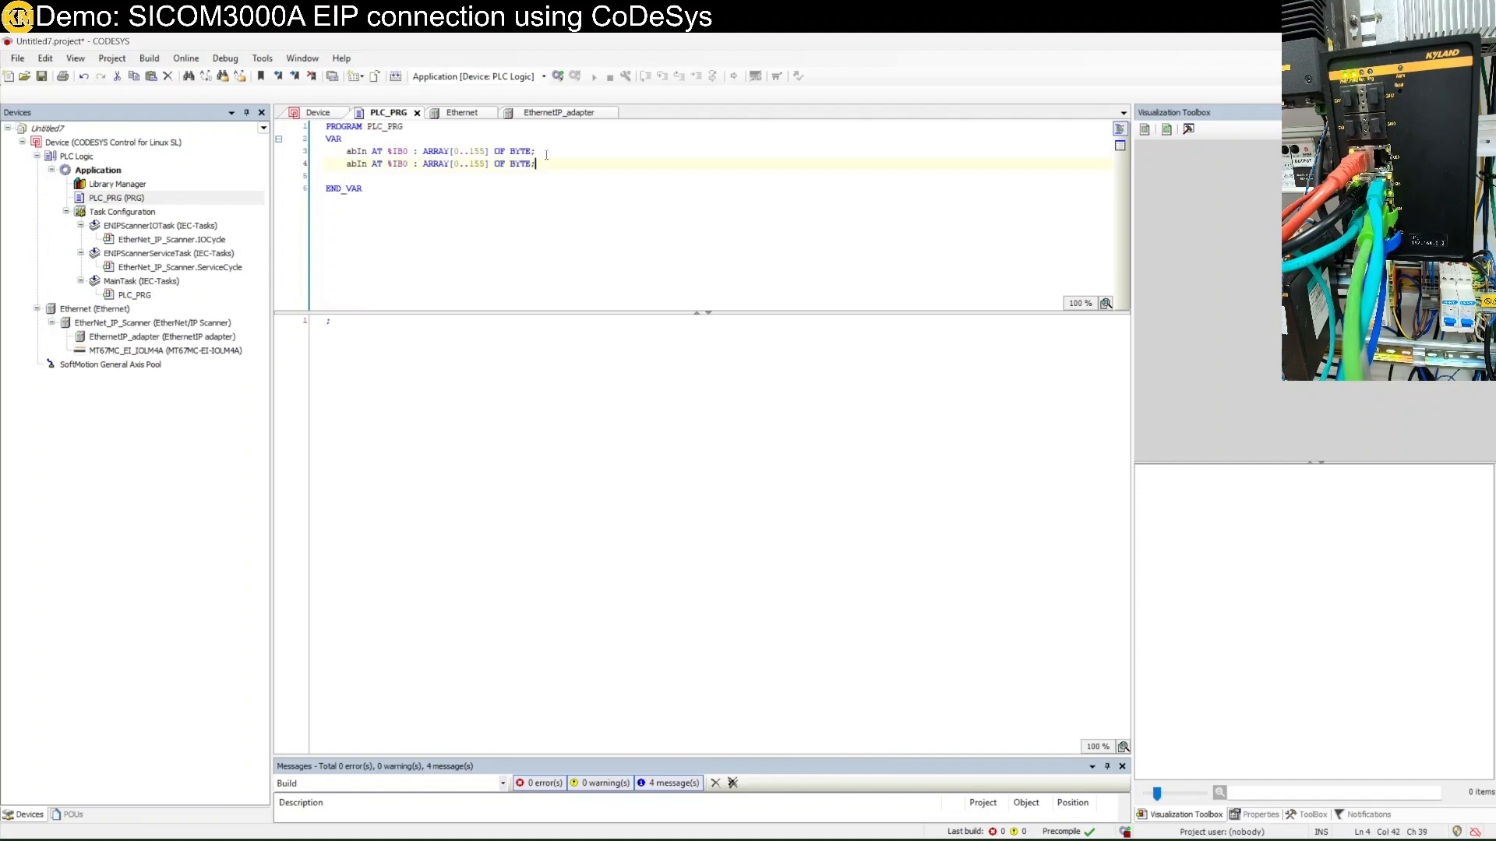
key(ctrl+Left)
key(ctrl+Left)
key(ctrl+Left)
key(ctrl+Left)
key(ctrl+Left)
key(ctrl+Left)
key(ctrl+Left)
key(ctrl+Left)
key(ctrl+Left)
key(ctrl+Left)
key(ctrl+Left)
key(ctrl+Left)
key(Left)
key(BackSpace)
key(BackSpace)
text(Out)
key(ctrl+Right)
key(ctrl+Right)
key(ctrl+Right)
key(shift+Right)
key(shift+Right)
text(Q)
text(Q)
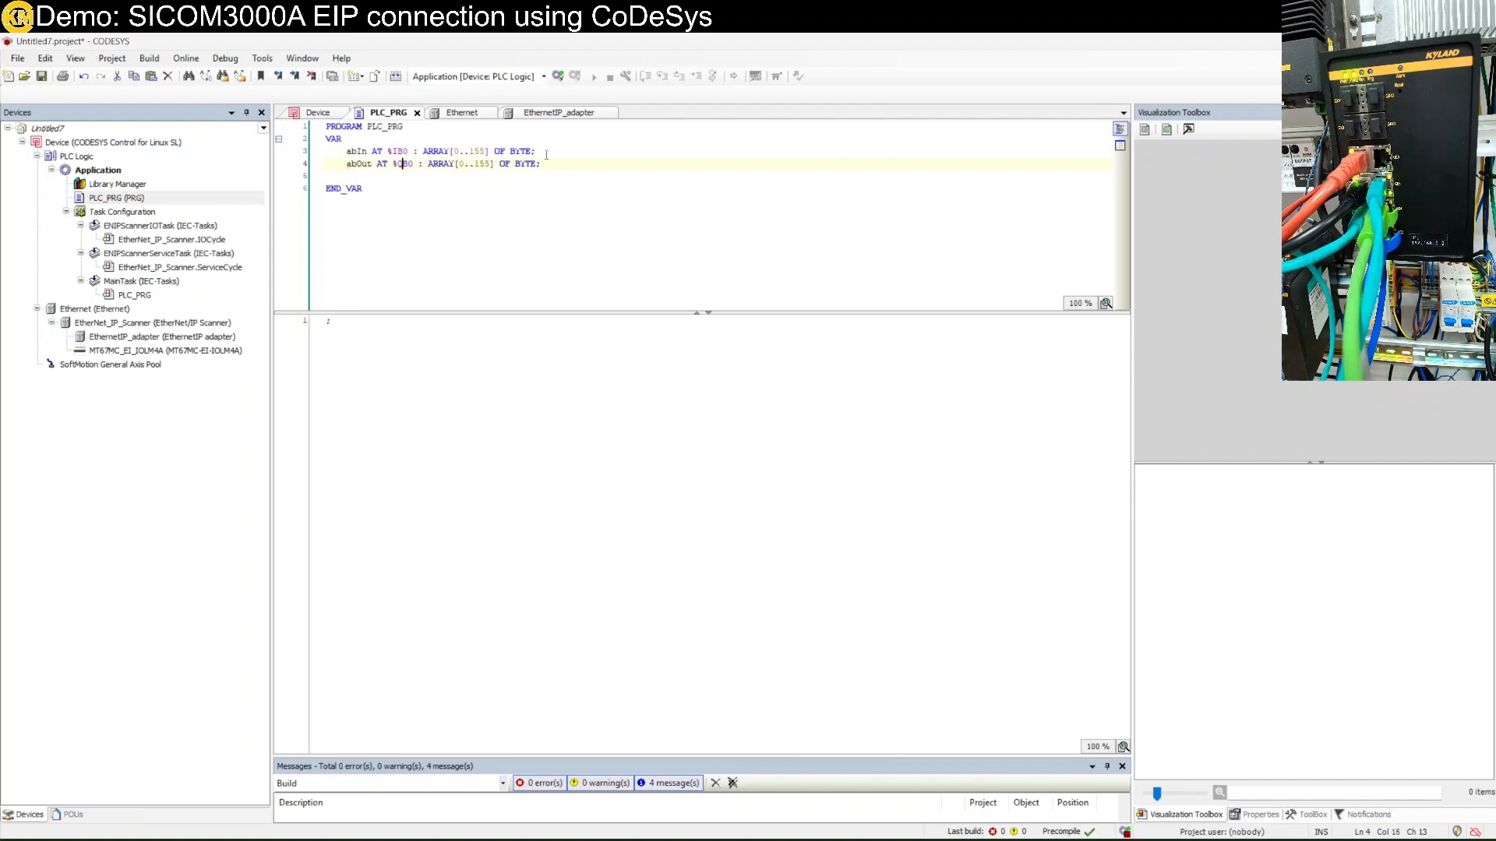
key(Right)
key(Right)
key(Right)
key(Right)
key(Right)
key(Right)
key(Right)
key(Right)
key(Right)
key(Right)
key(Right)
key(Right)
key(Right)
key(Right)
key(Right)
key(BackSpace)
key(BackSpace)
key(BackSpace)
text(19)
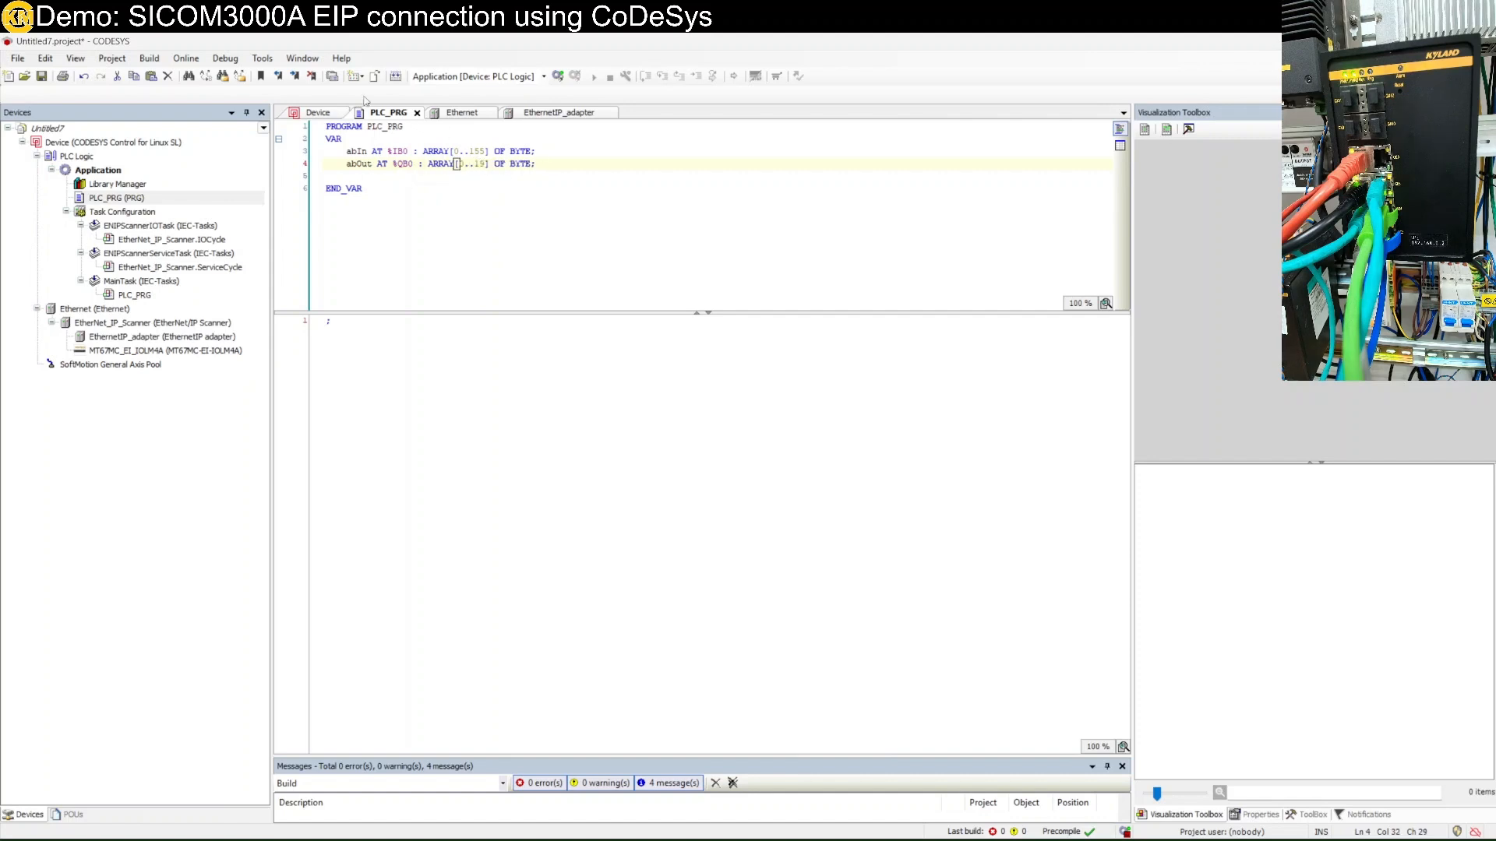
double_click(356, 152)
key(ctrl+c)
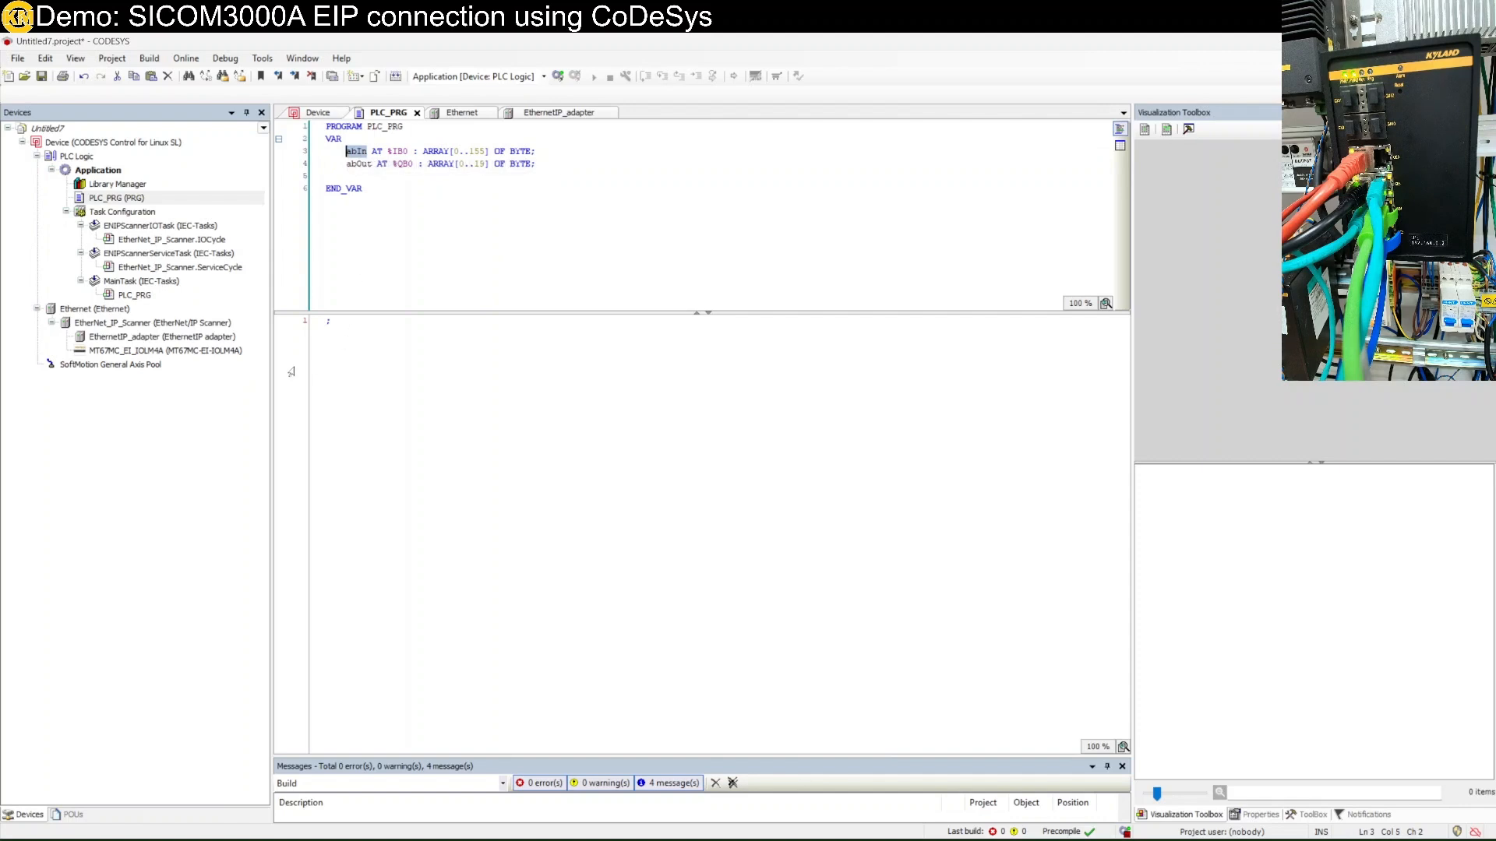
Write the statements abIn; and abOut; on separate lines of the PLC_PRG body.
click(337, 370)
key(ctrl+v)
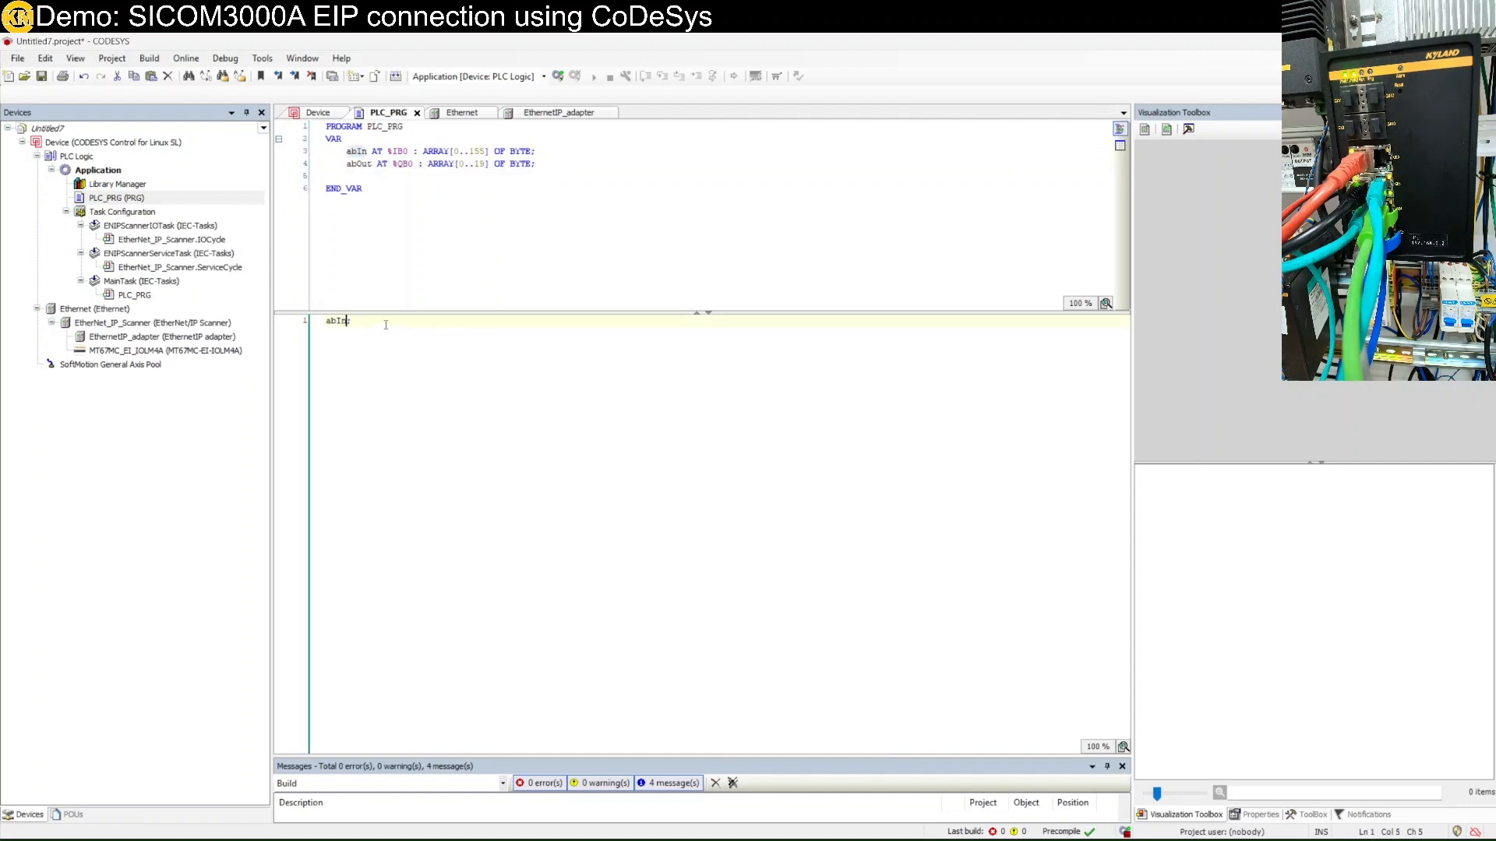
key(End)
key(Return)
key(ctrl+v)
key(BackSpace)
key(BackSpace)
text(Out)
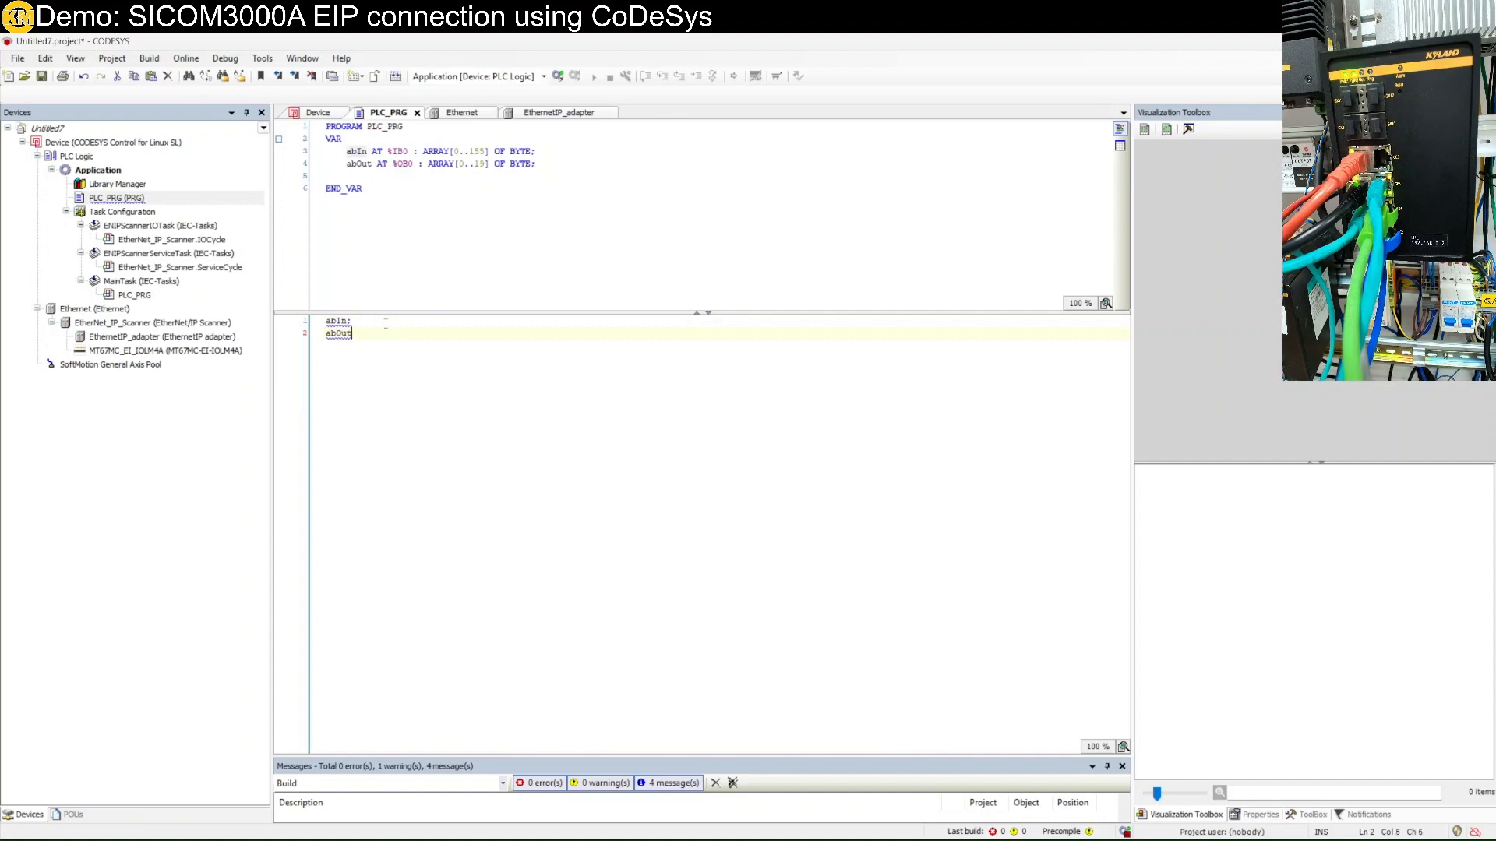
text(;)
key(Return)
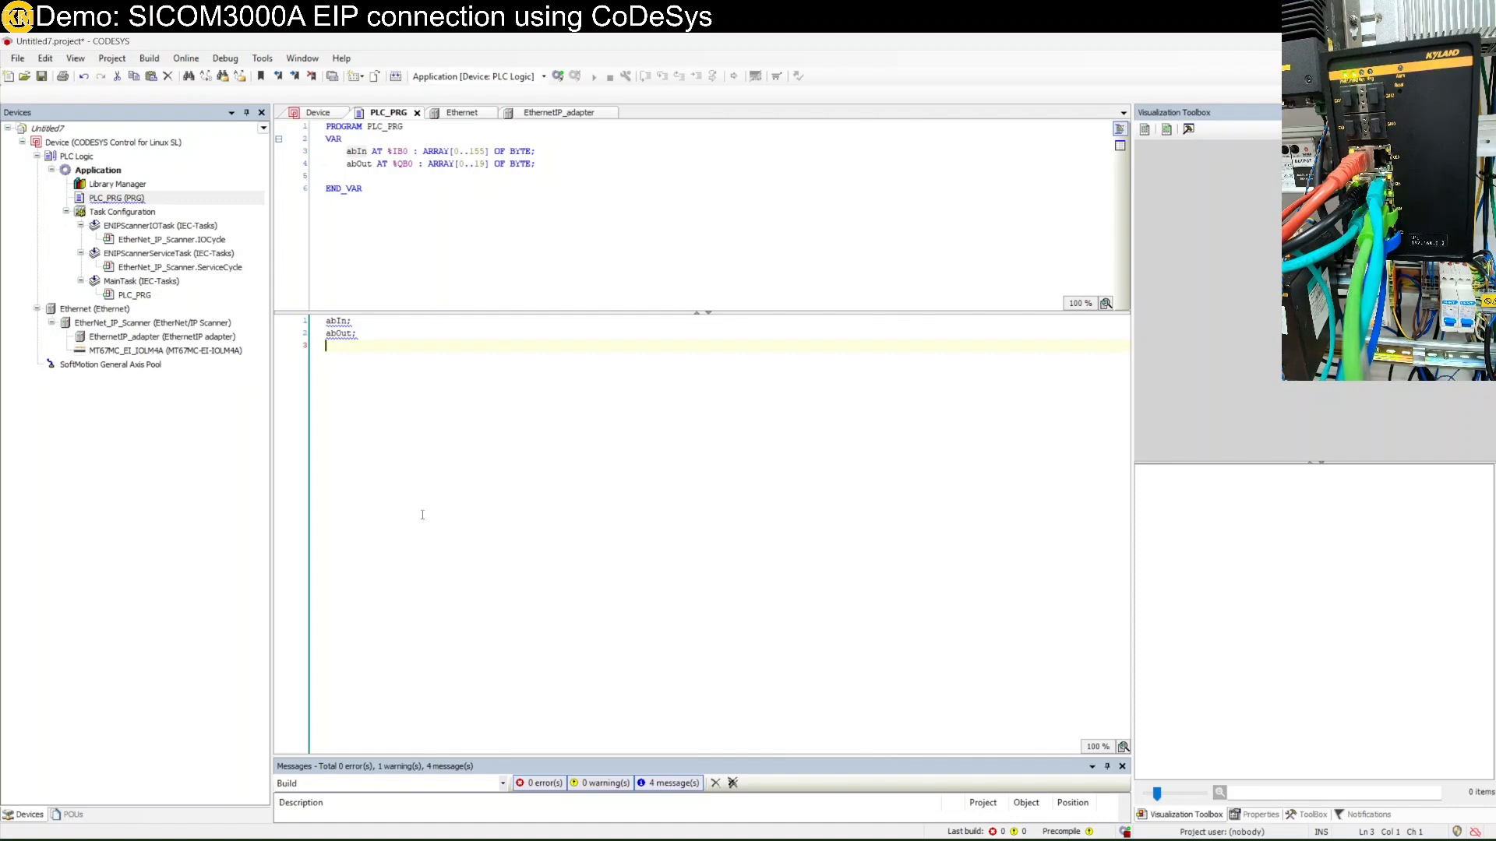
Save the project, log in and download the code changes, then bring Chrome into view.
click(43, 76)
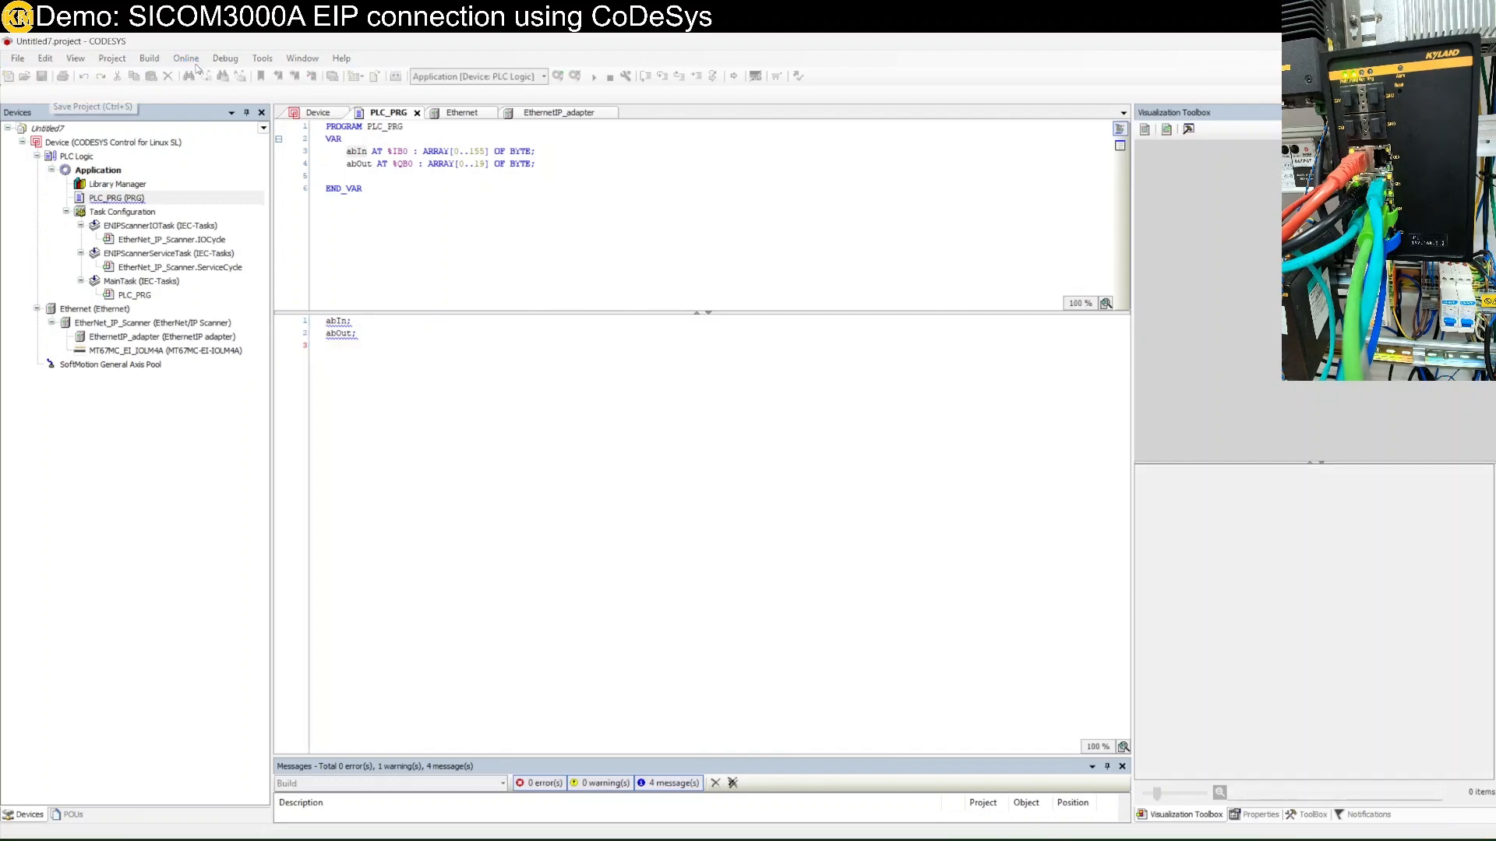
click(186, 59)
click(204, 76)
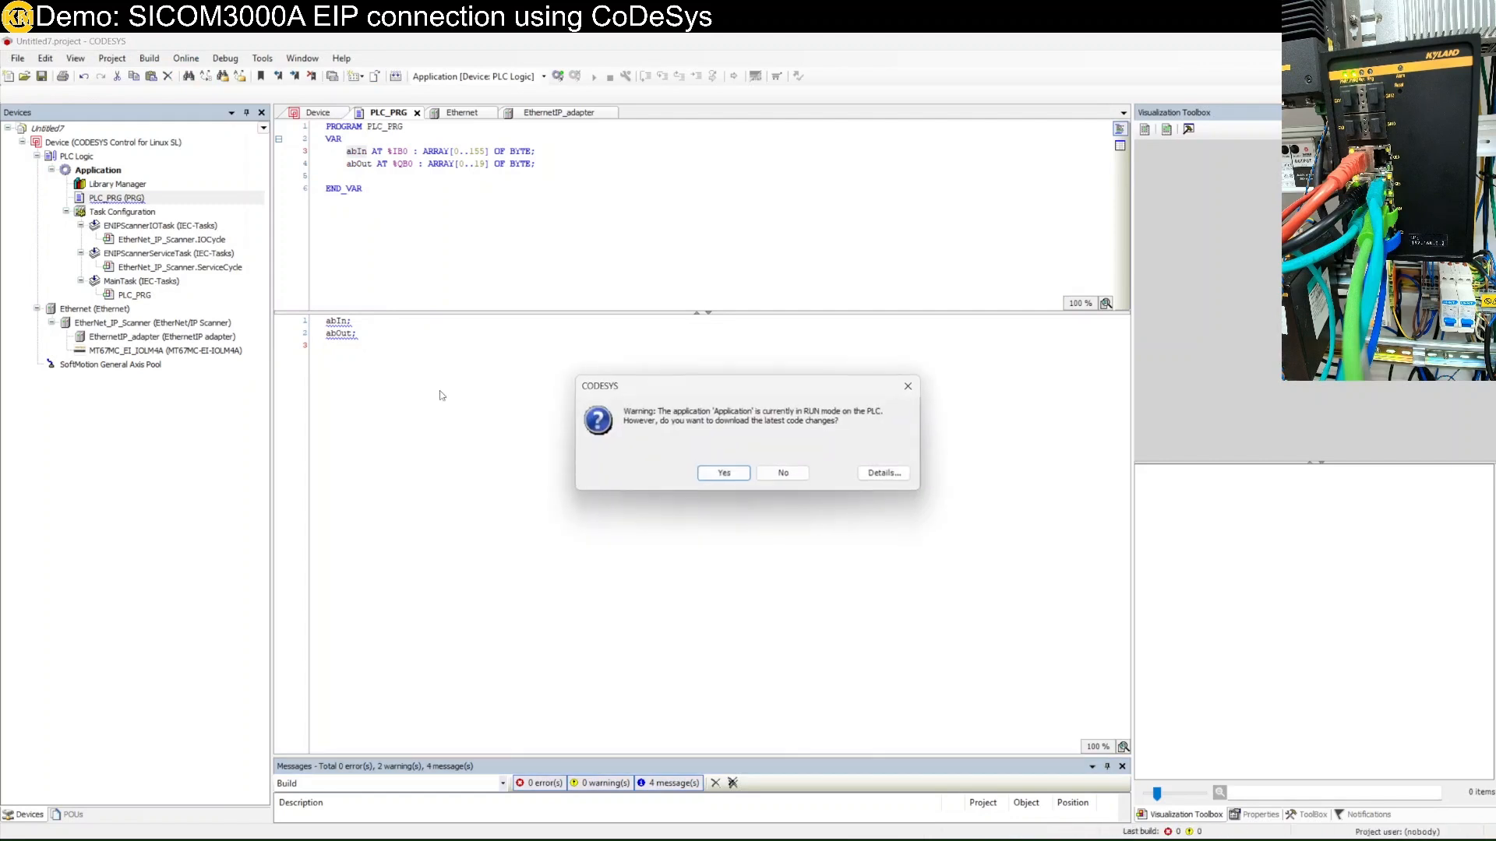
click(746, 477)
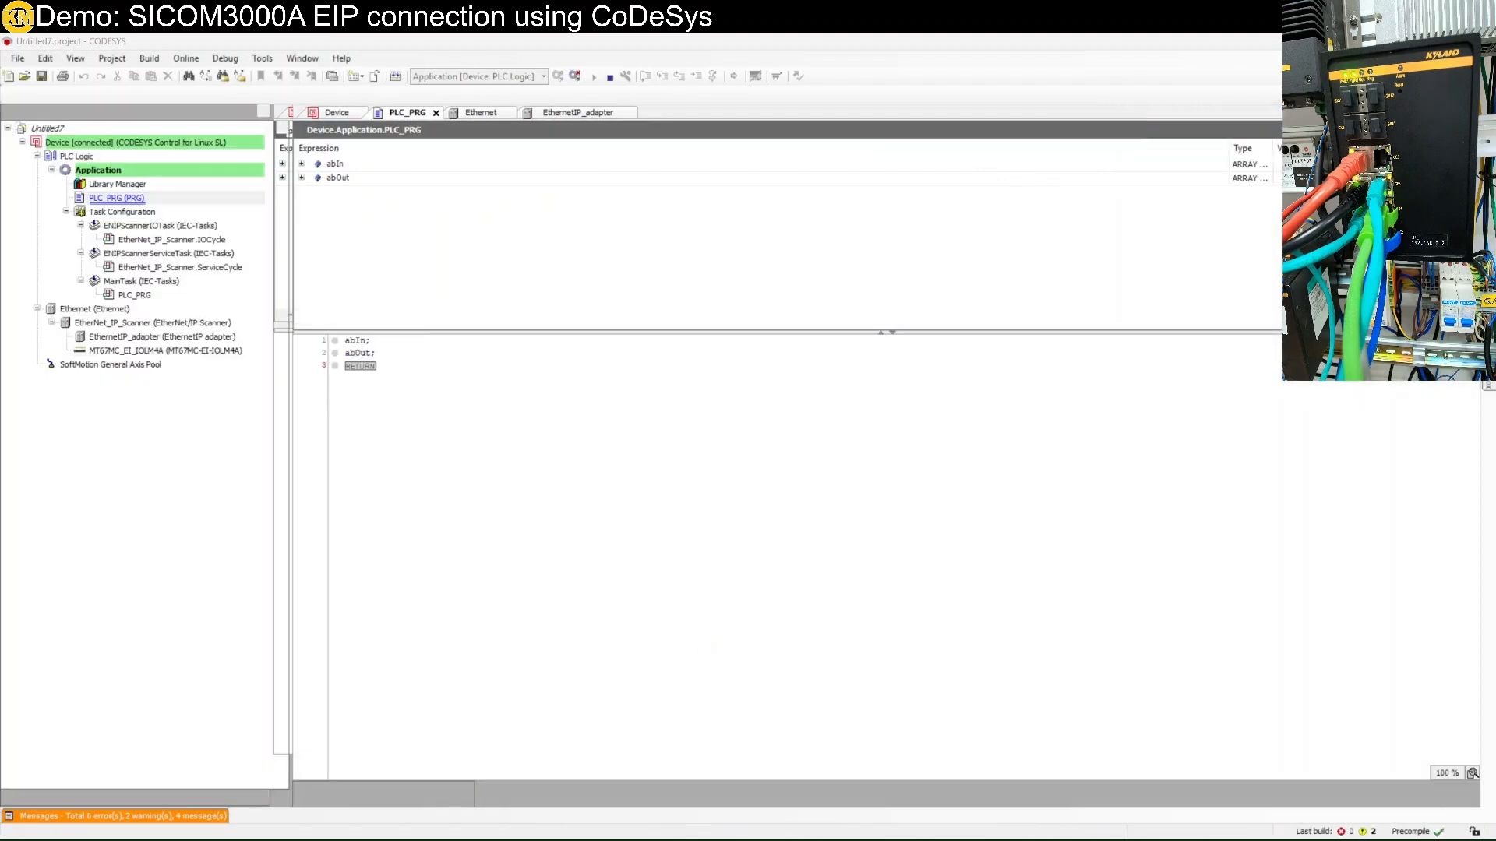
drag(1265, 190, 558, 301)
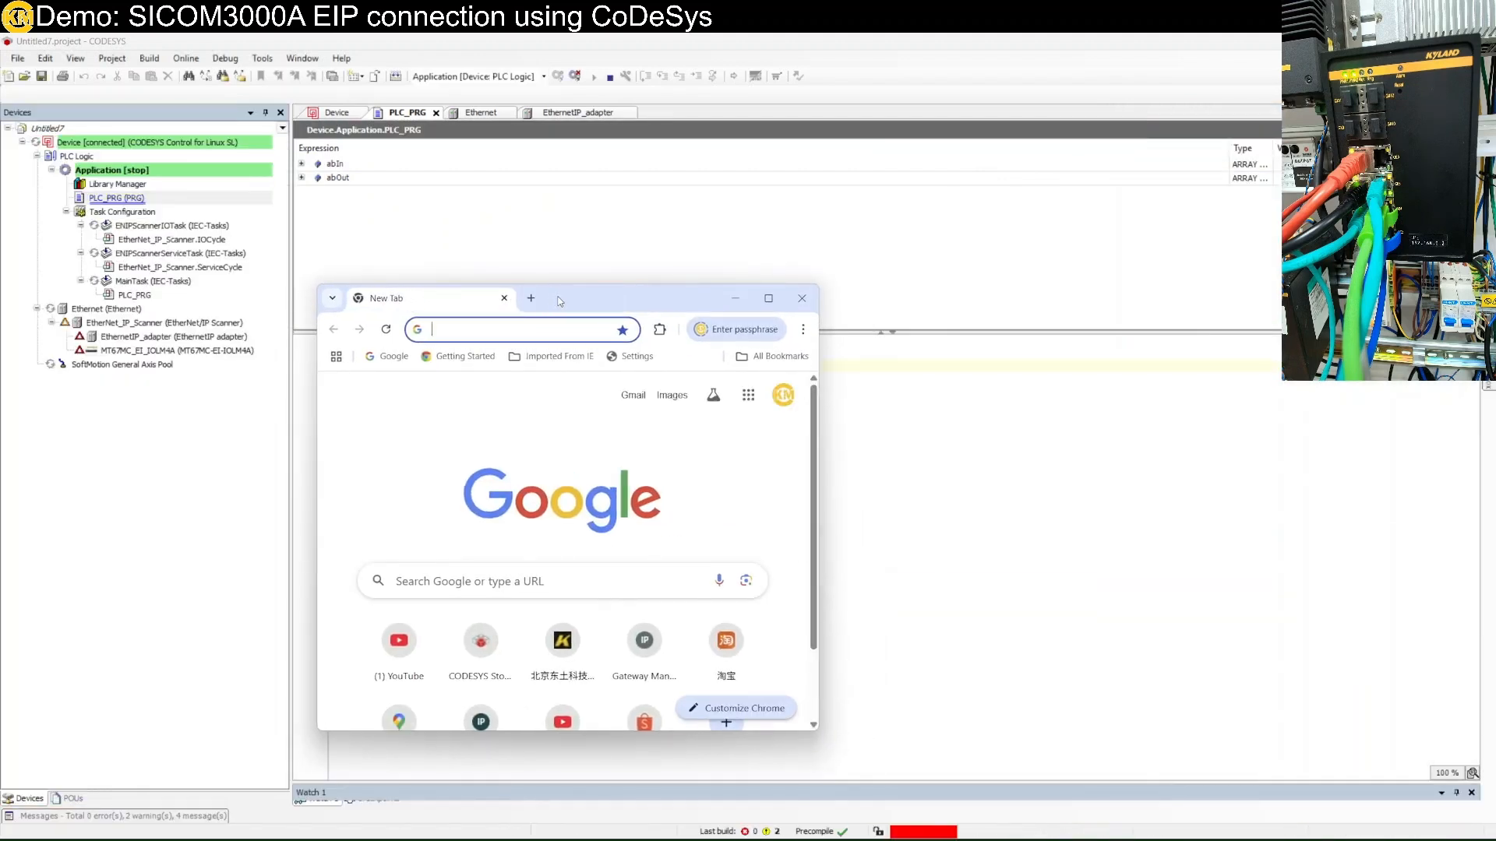
Maximize Chrome and load the SICOM3000A login page at 192.168.0.2.
double_click(558, 301)
text(192.168)
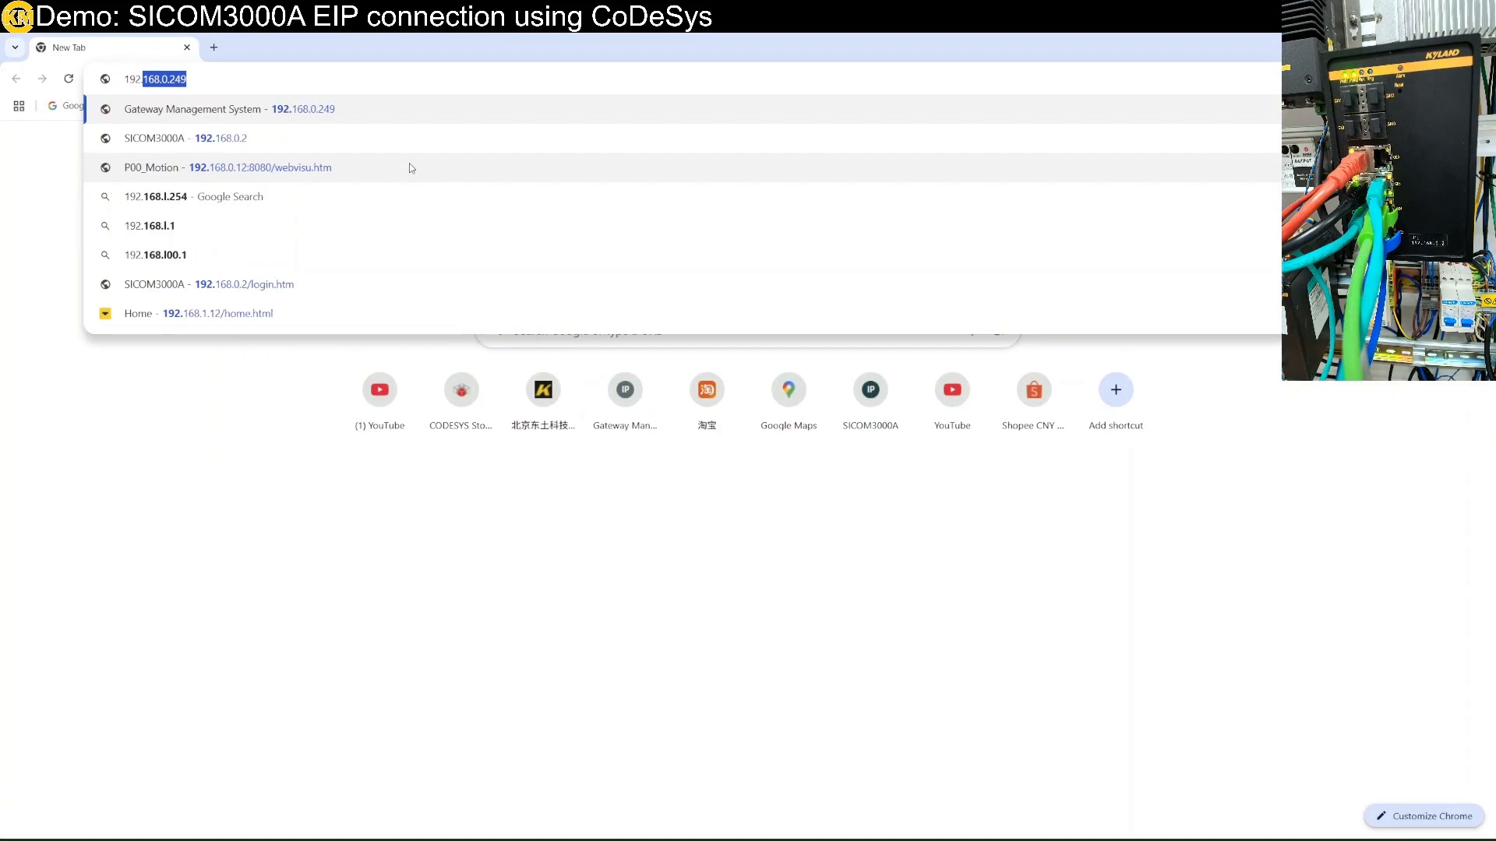
text(.0.2)
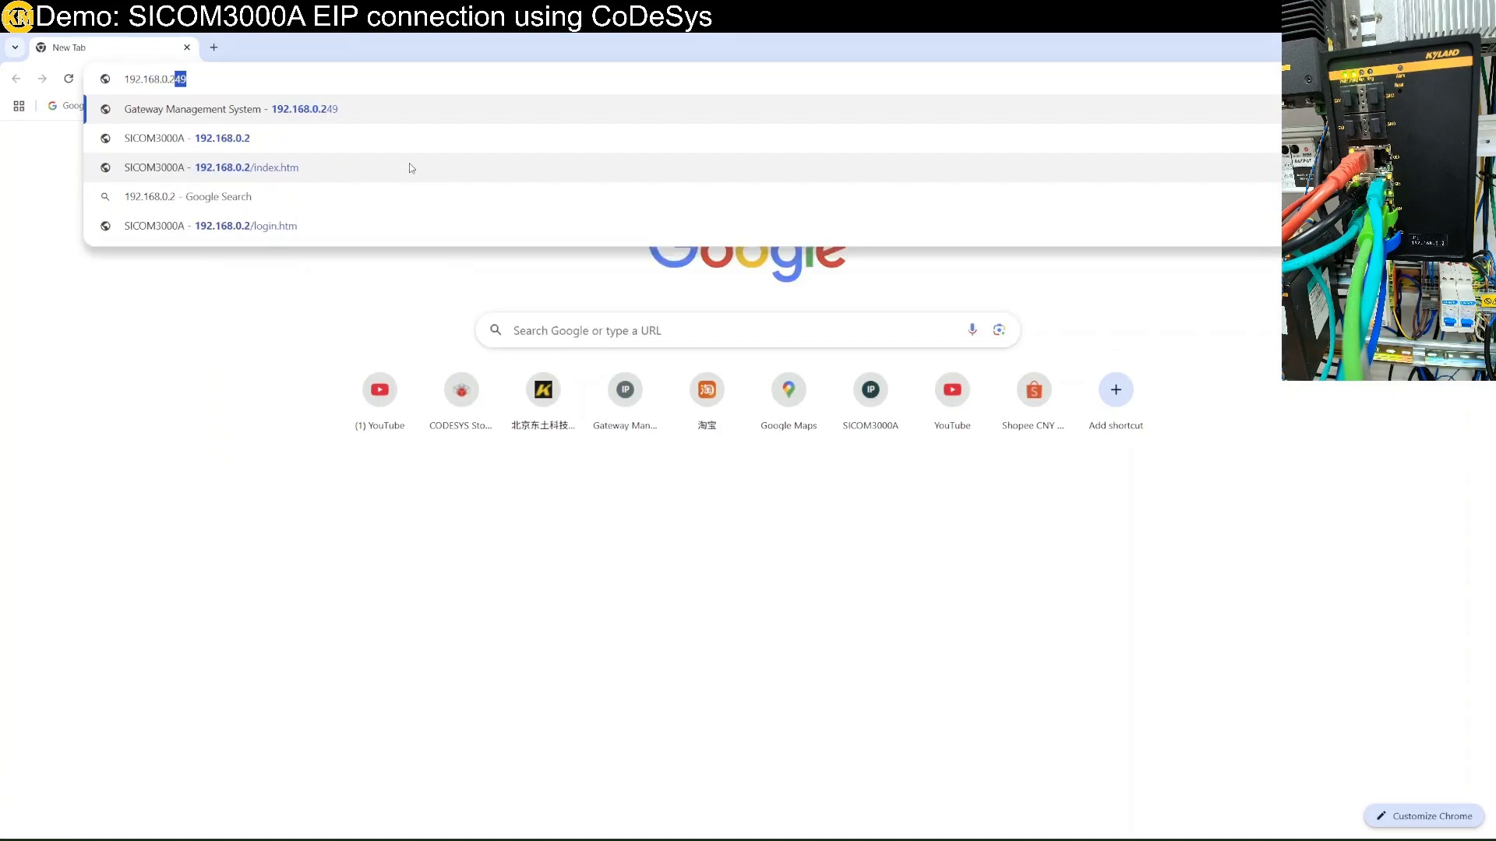
key(Delete)
key(Return)
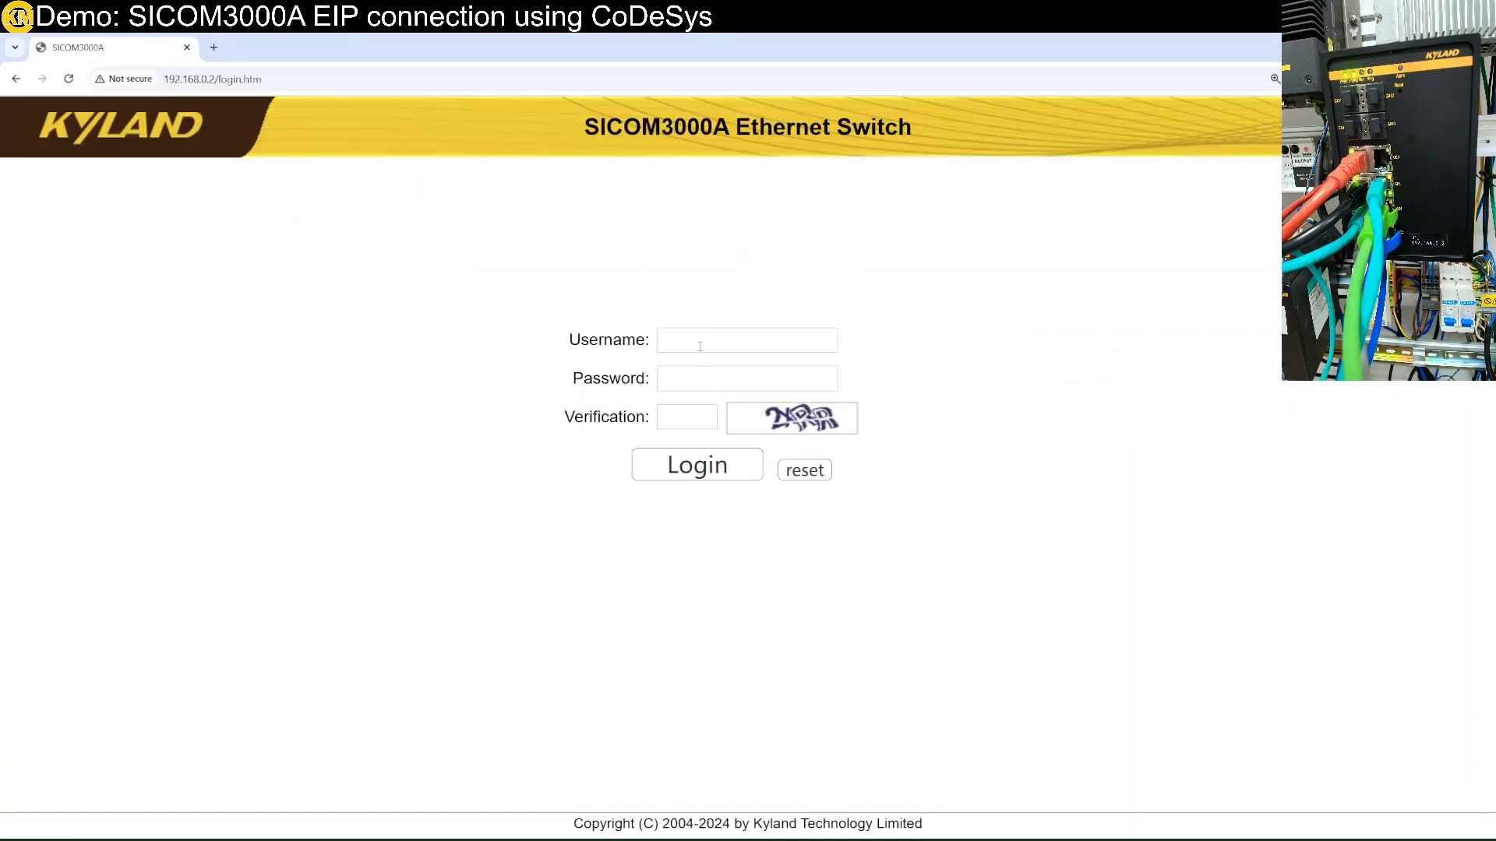
Enter the username, the account password and the verification code on the login form.
click(724, 342)
text(admin)
click(713, 368)
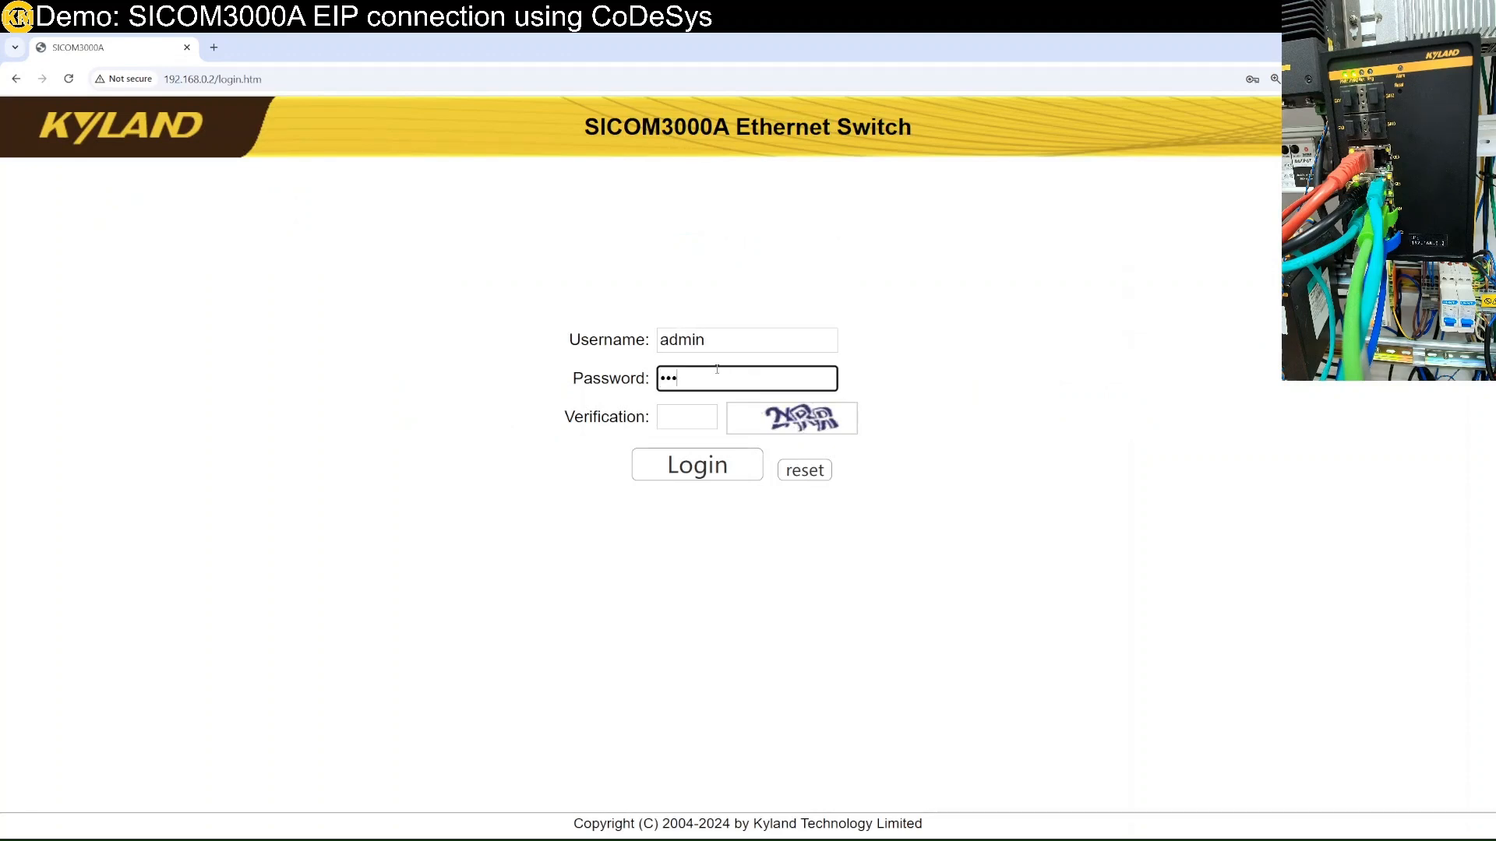
click(711, 420)
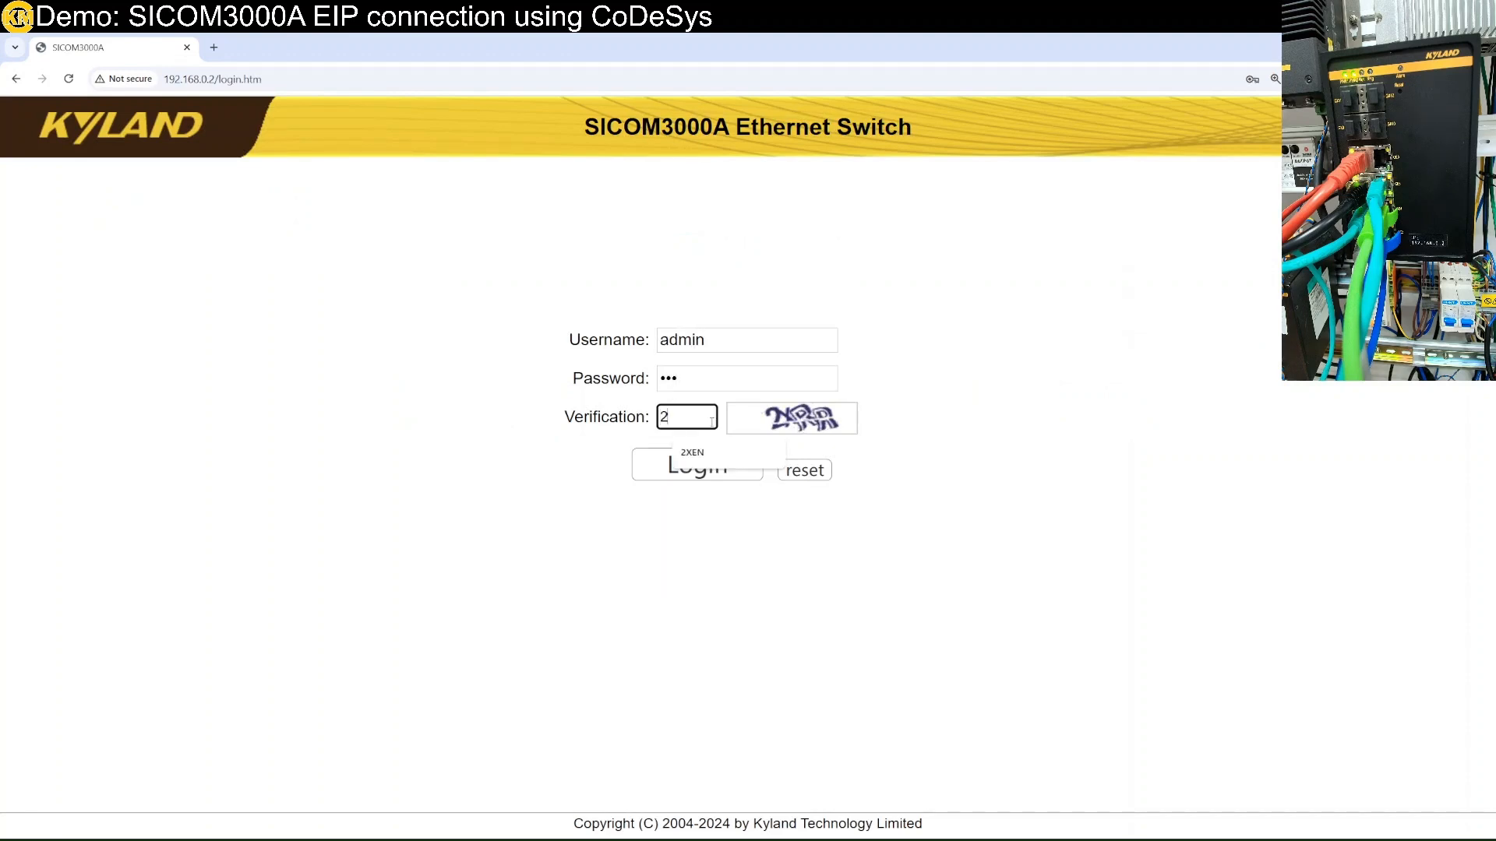
Log in to the switch and open Industry Protocol > EtherNet/IP settings.
click(750, 468)
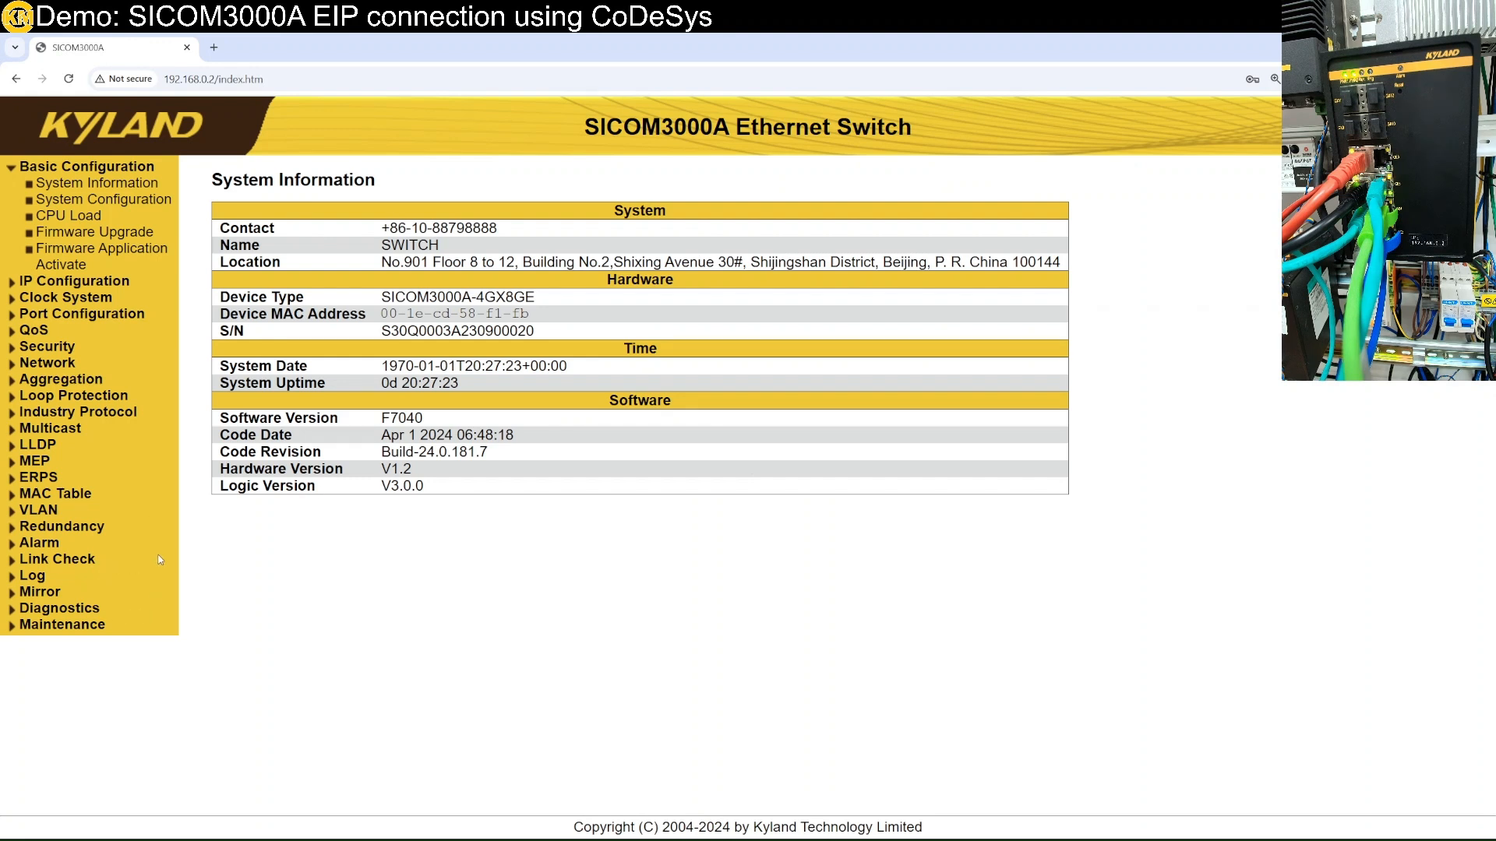
click(83, 412)
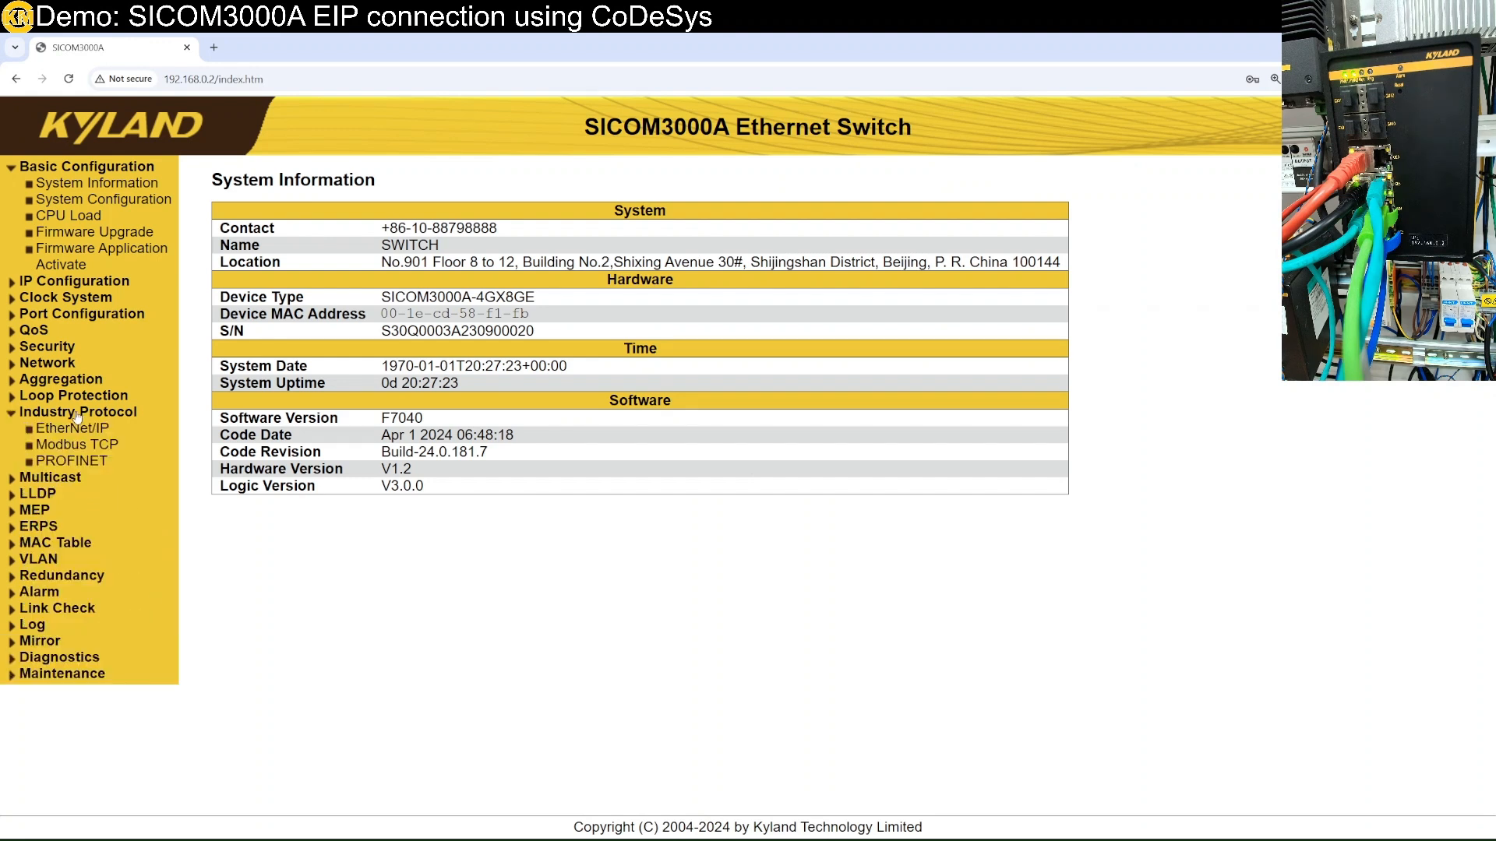
click(72, 428)
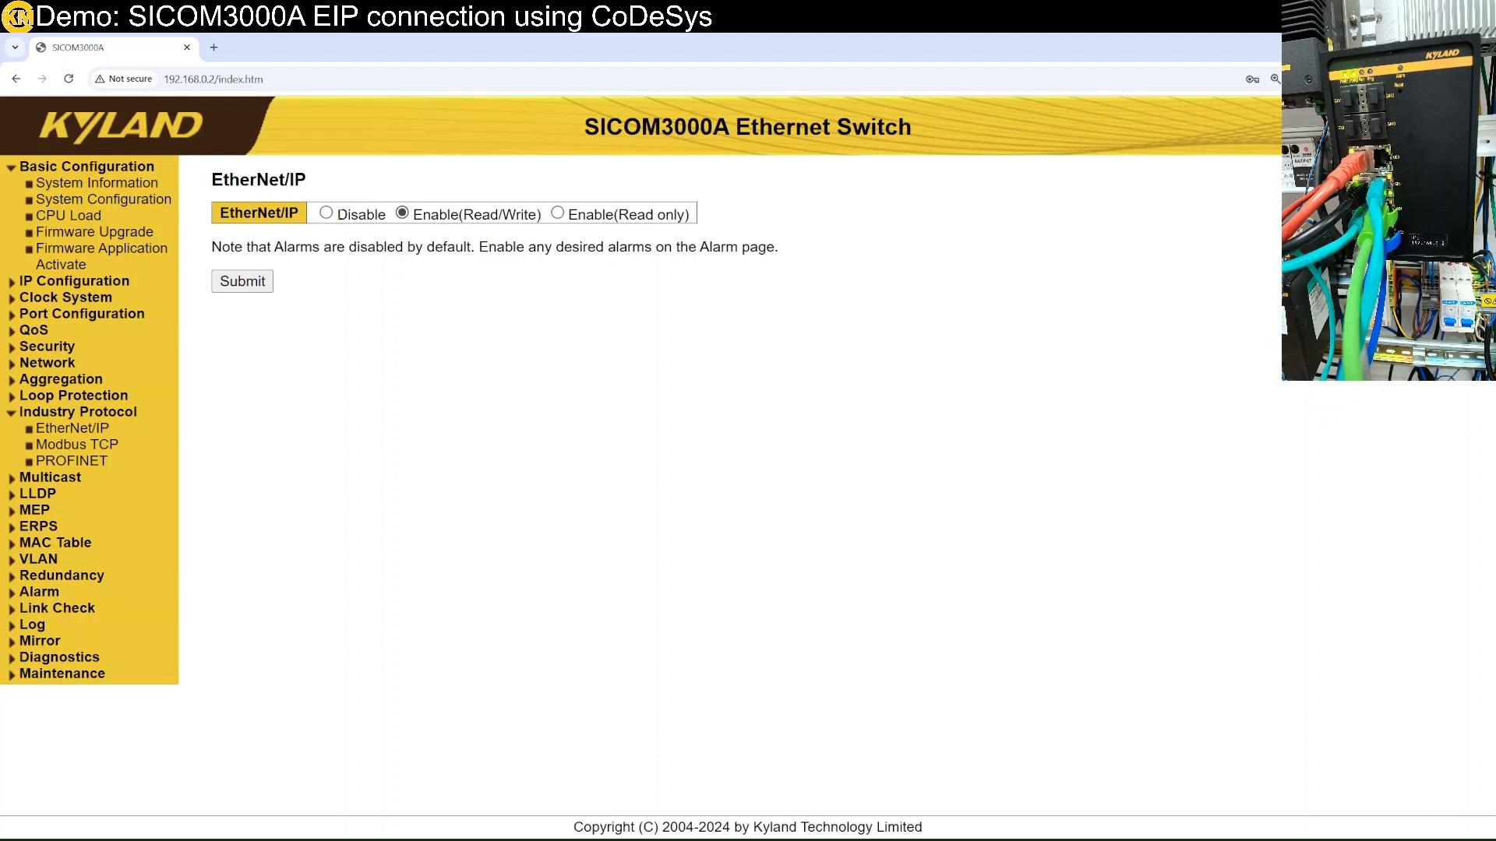
Apply EtherNet/IP as Enable(Read/Write), then open Maintenance > Save startup-config.
click(327, 214)
click(402, 214)
click(266, 288)
click(79, 672)
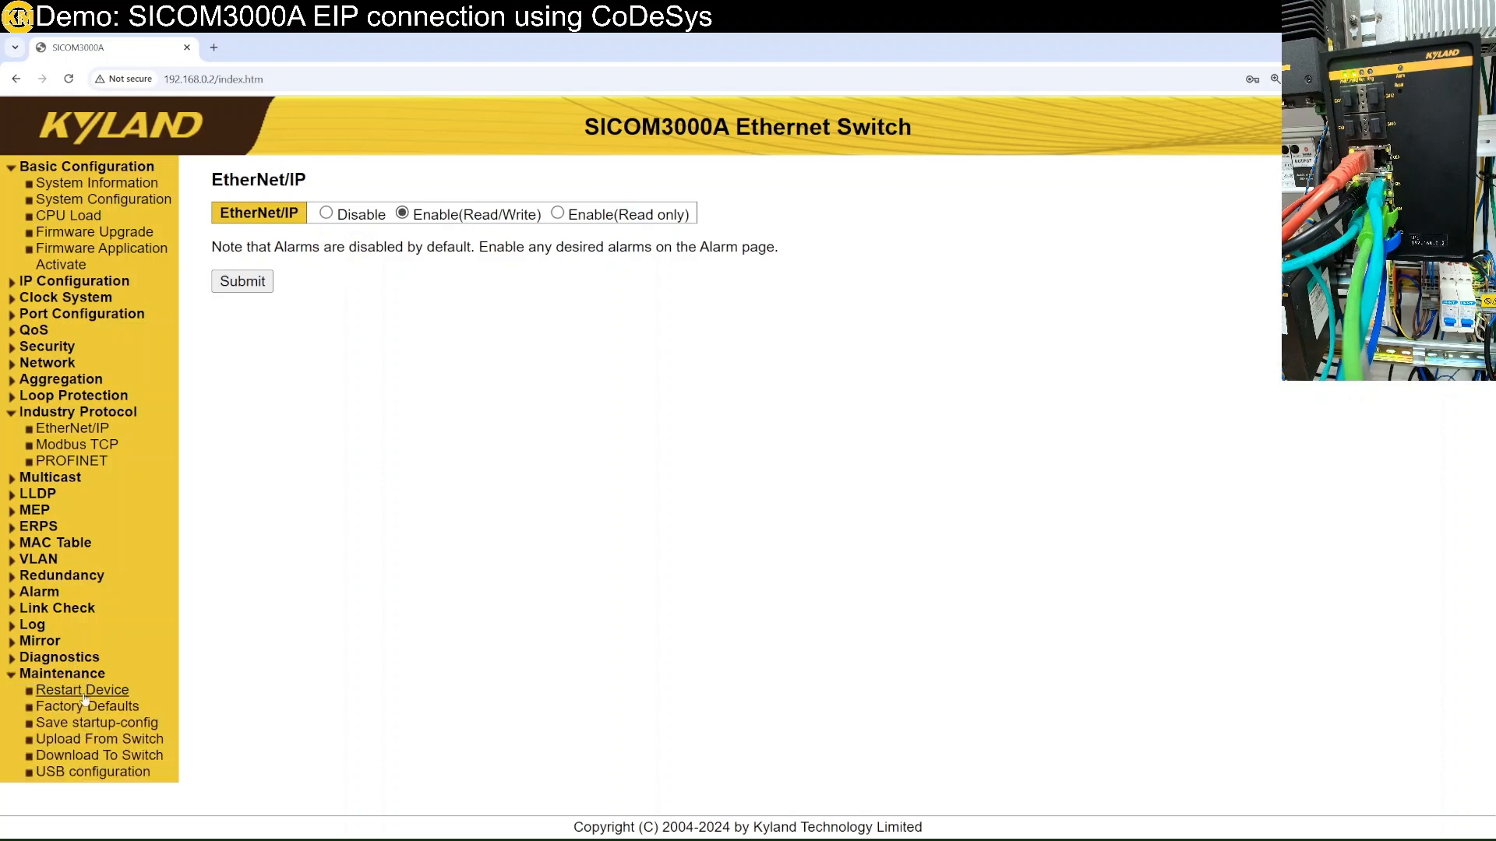
click(93, 723)
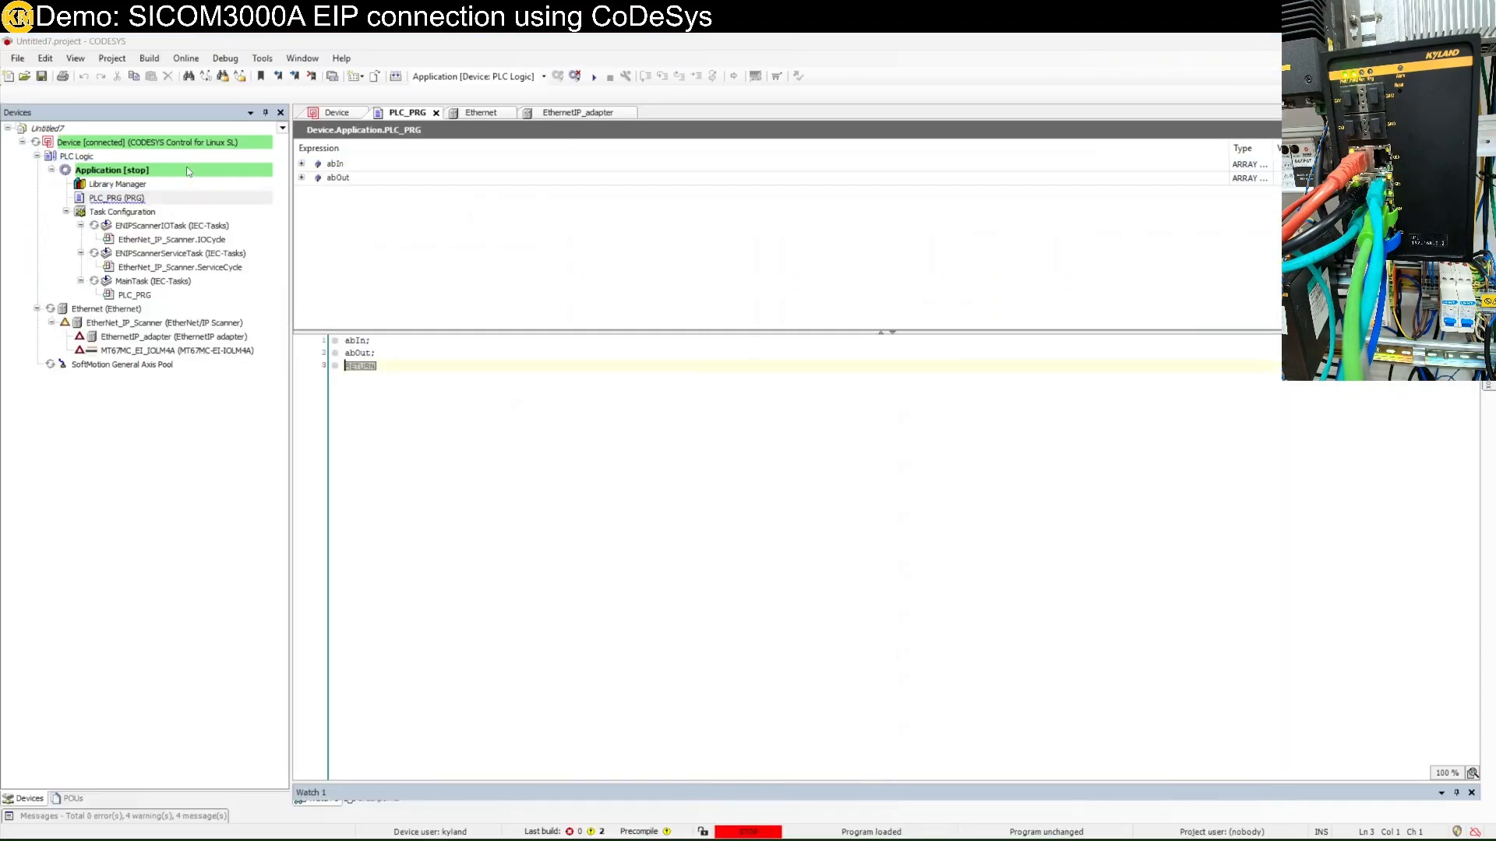
Bring up the stopped Application's context menu and return the CODESYS window to the front.
right_click(186, 169)
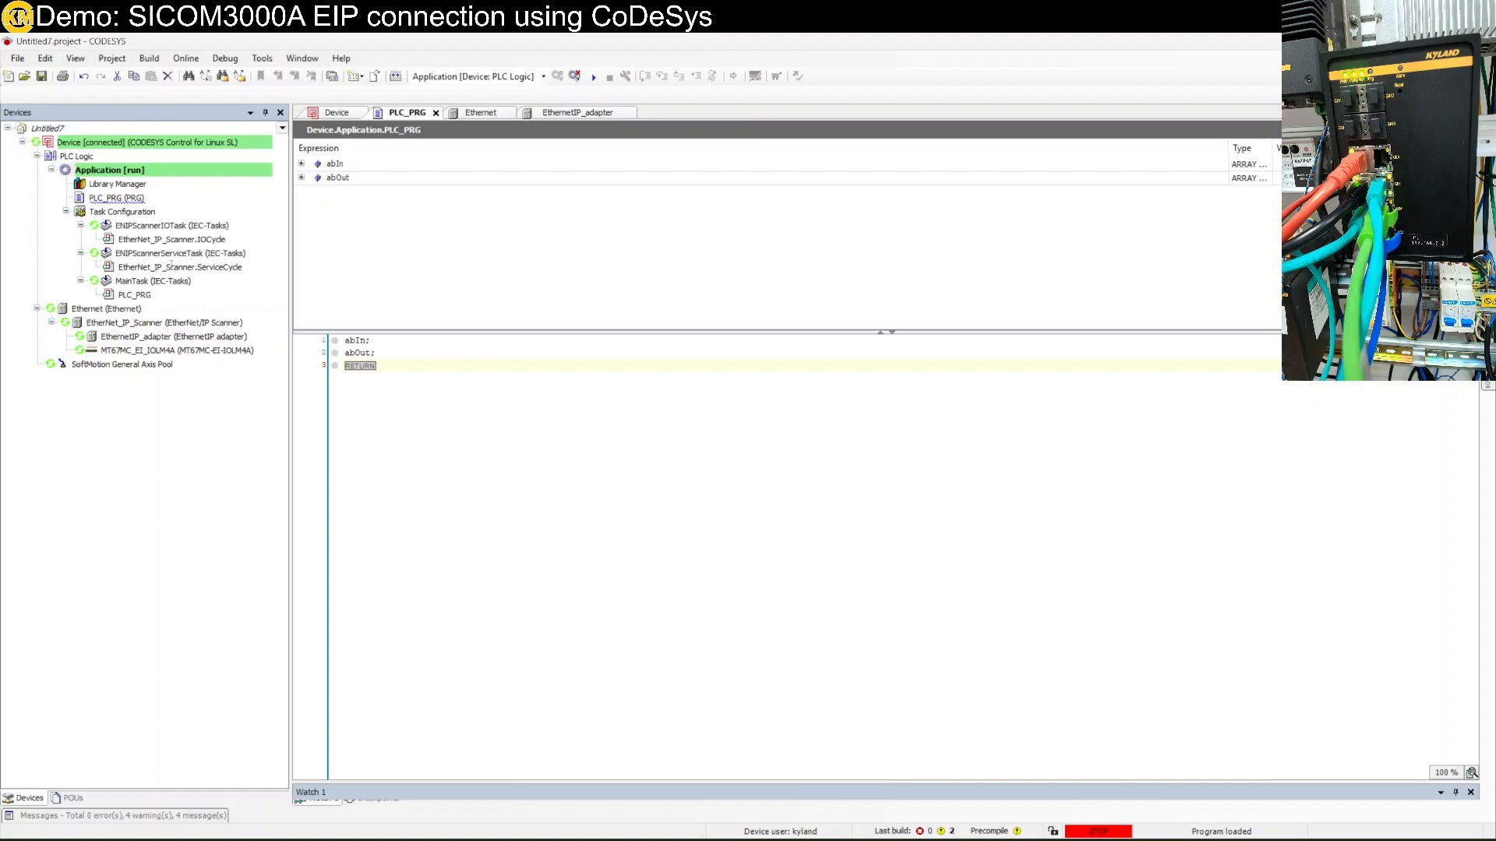
mouse_move(244, 832)
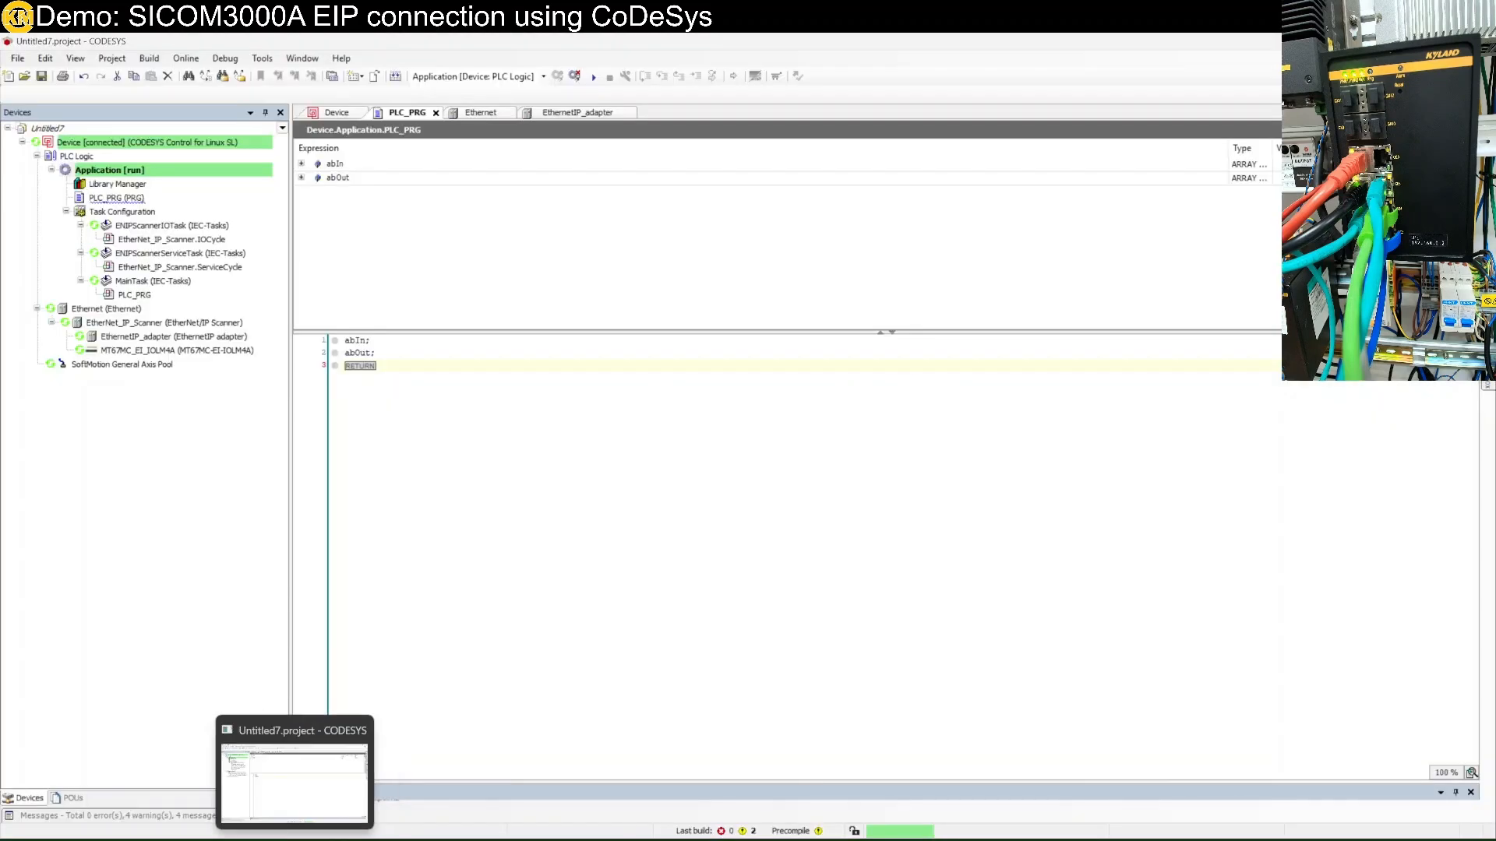
click(295, 837)
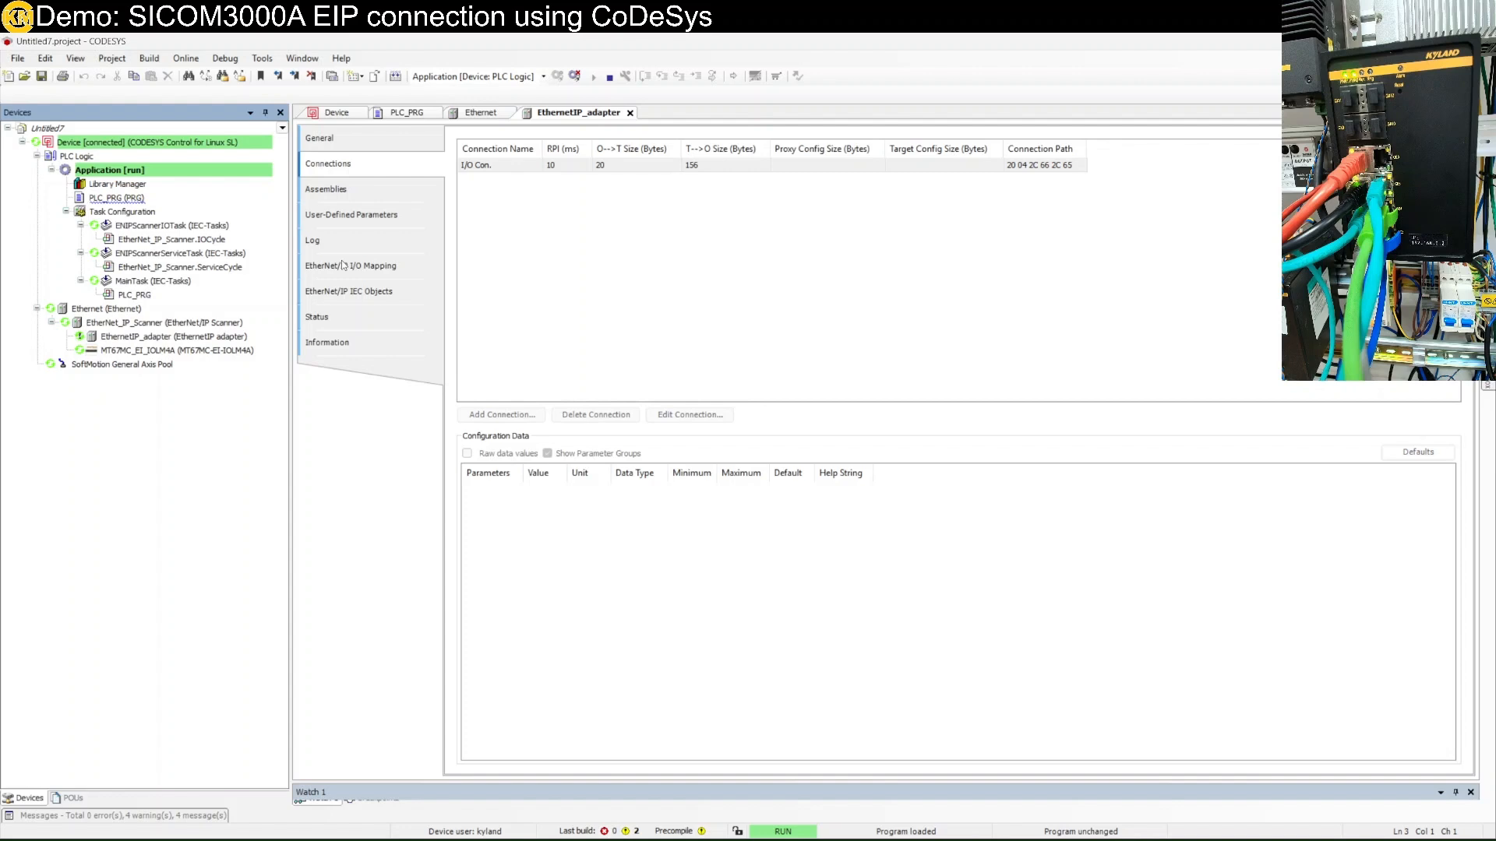
Expand %IB0 and %IB1 in the adapter's I/O Mapping, CODESYS docked left beside the attribute PDF.
click(344, 265)
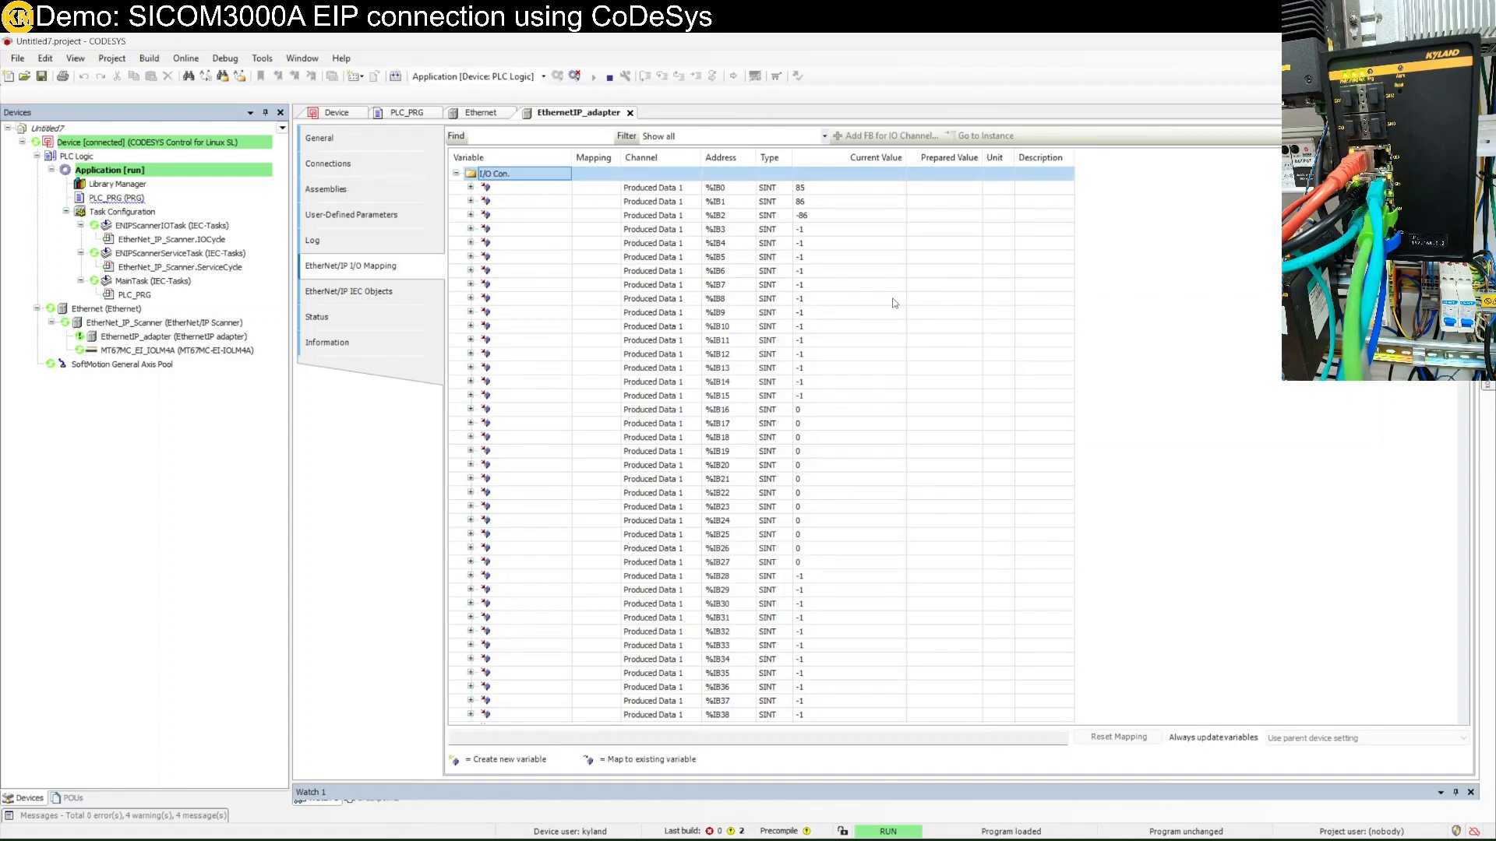
click(471, 187)
click(471, 311)
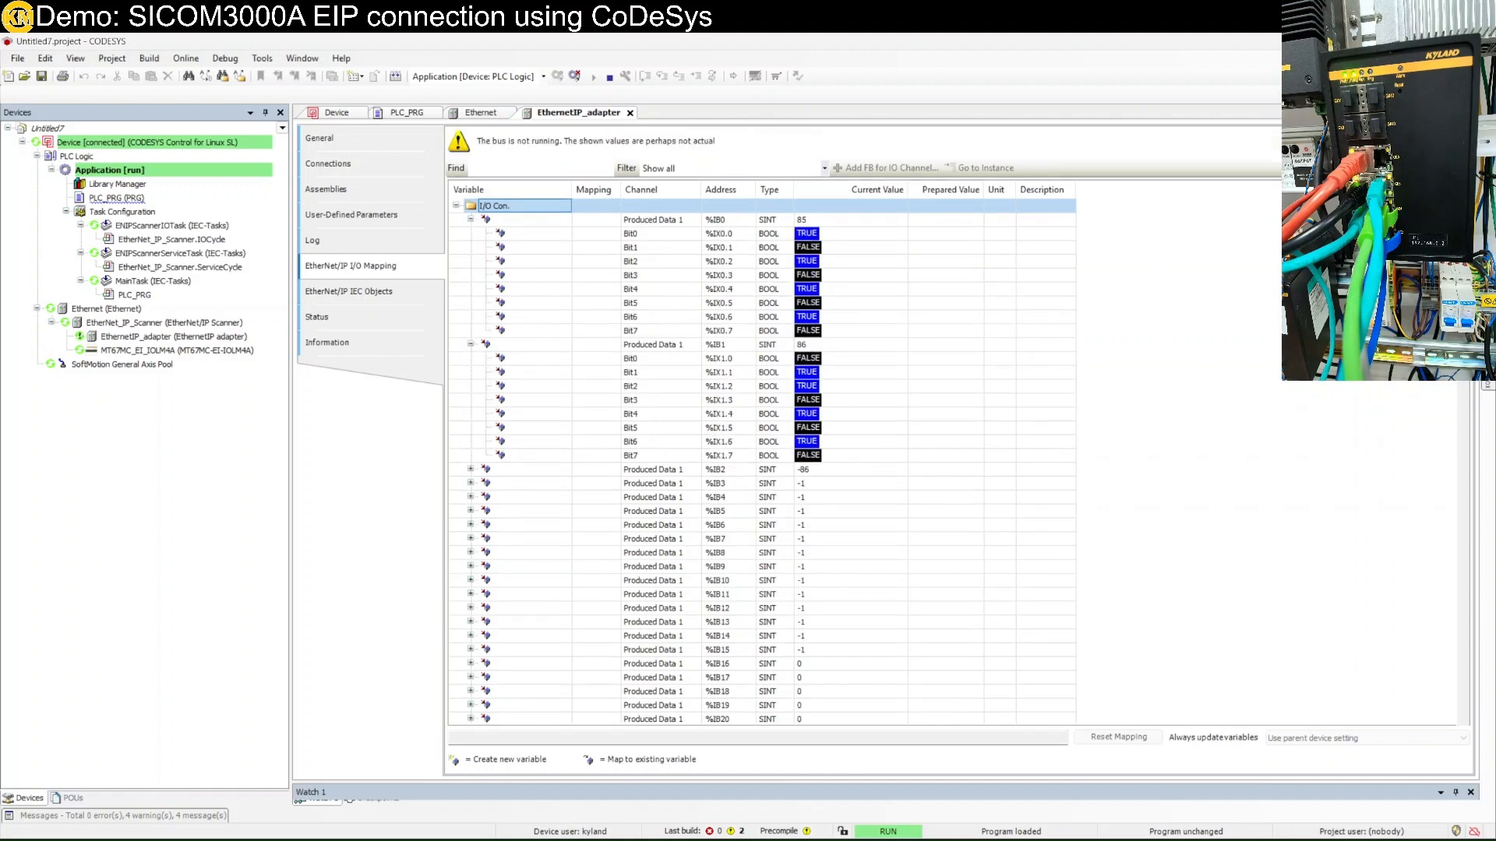
drag(813, 43, 5, 246)
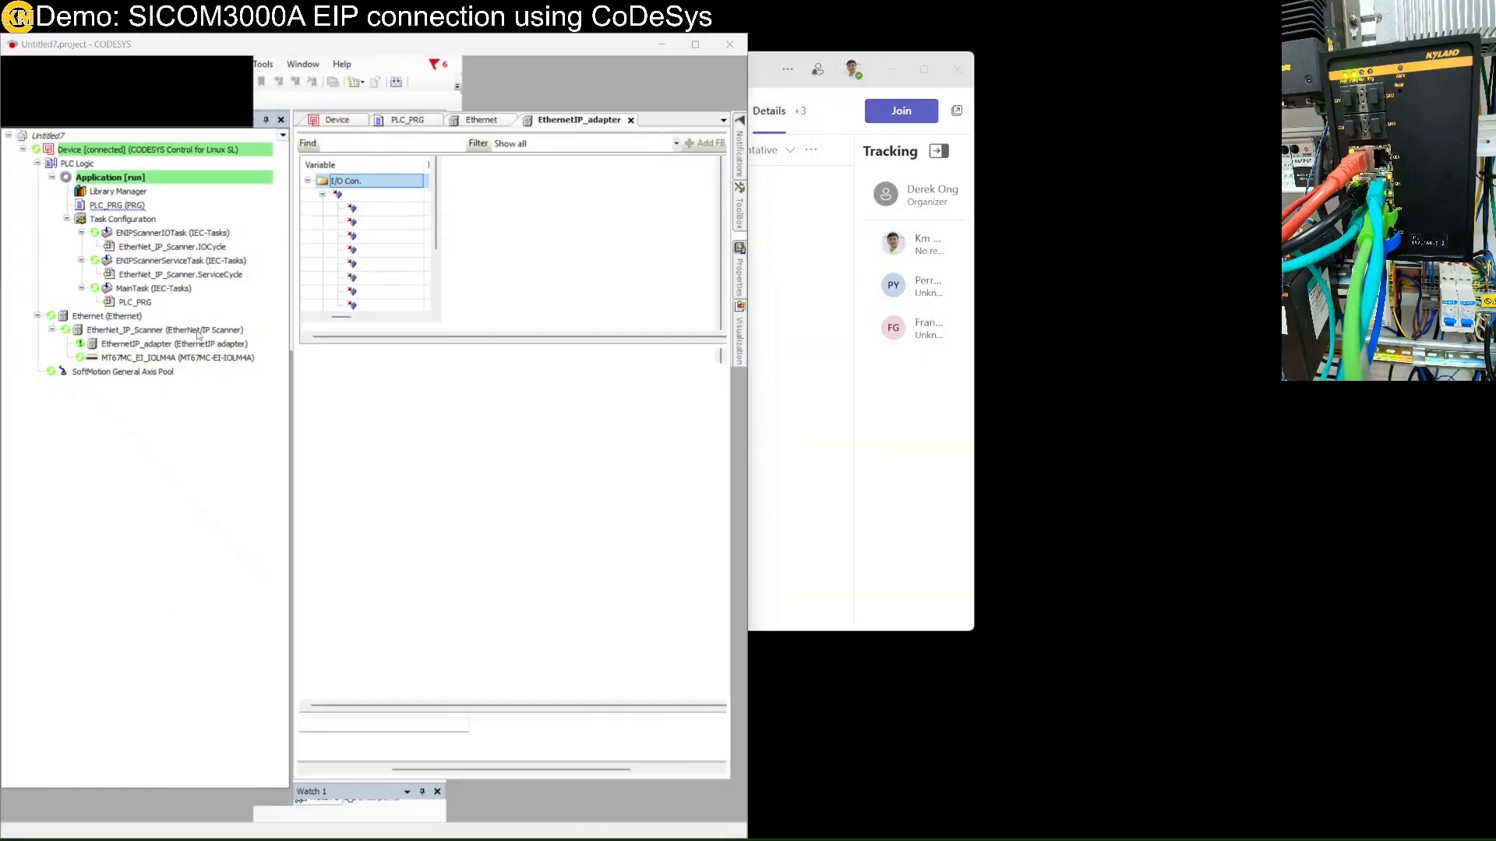
drag(1495, 420, 1495, 290)
Scroll the PDF to the Input message table and inspect %IB0 bits Bit7, Bit6 and Bit5.
scroll(1252, 379, down, 5)
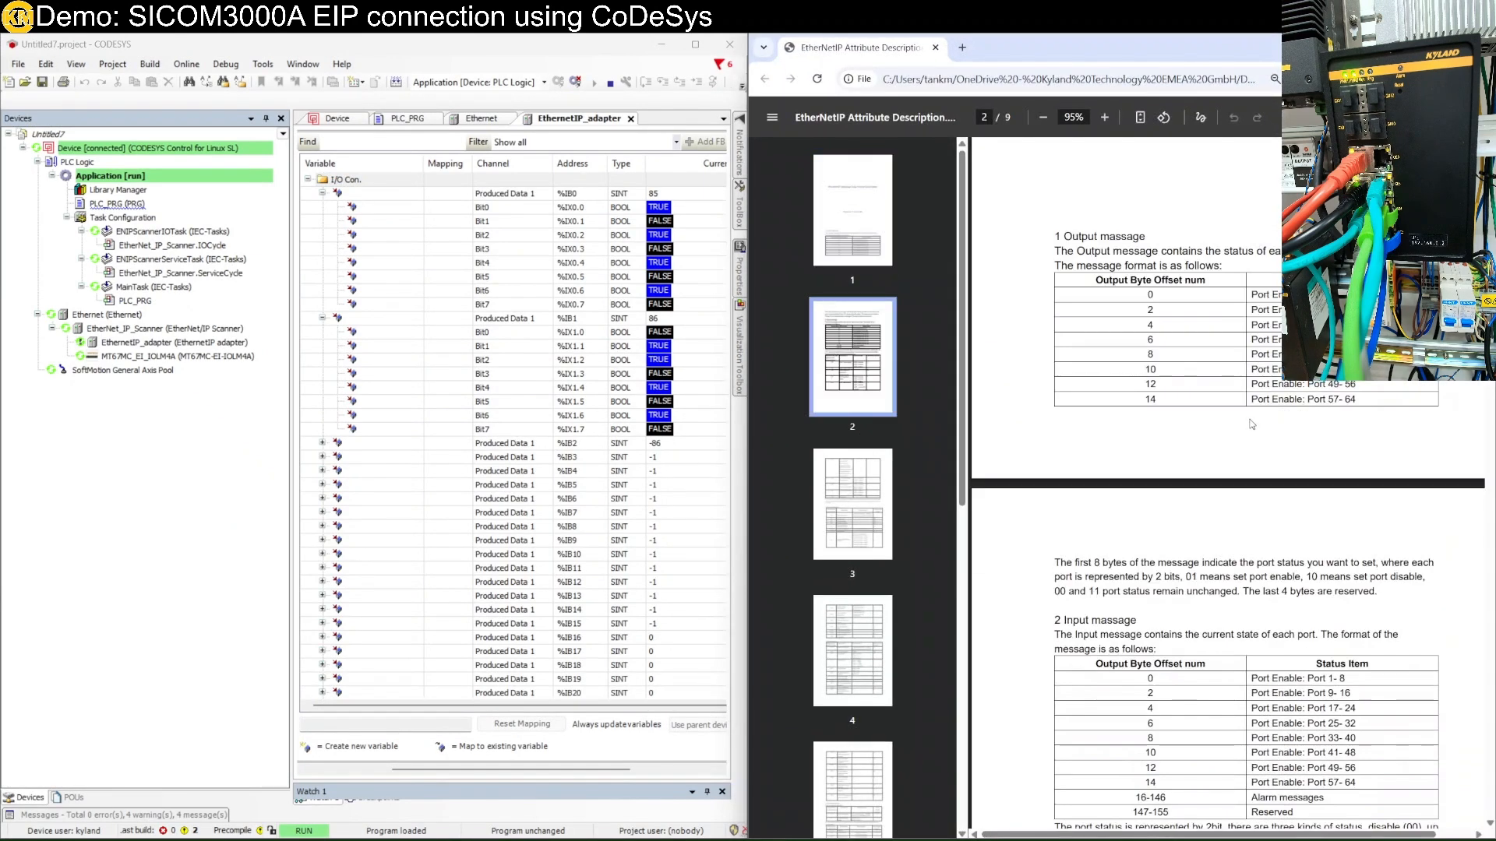
scroll(1252, 424, down, 3)
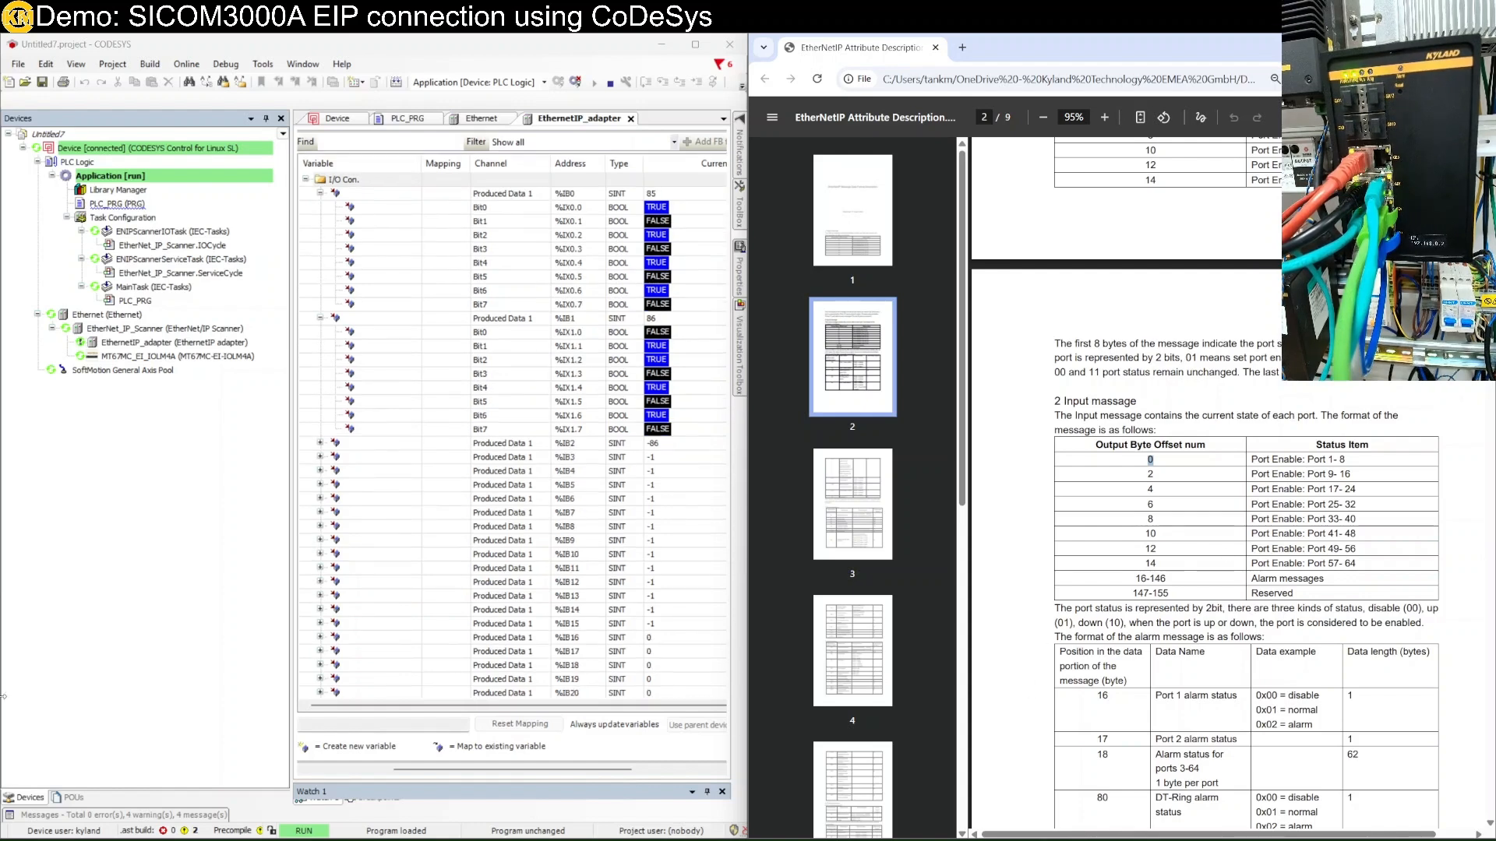
click(662, 303)
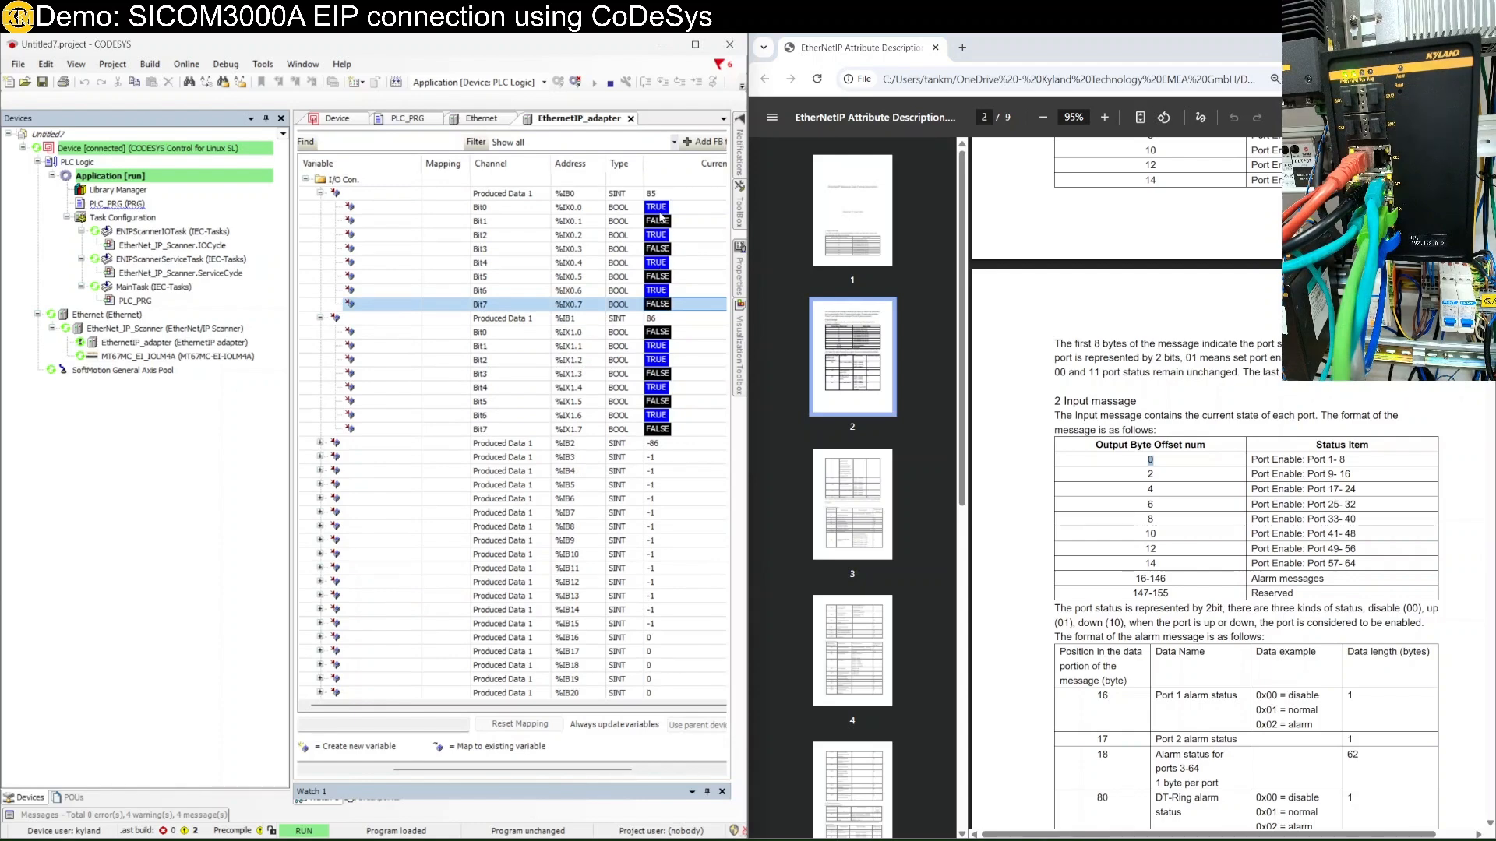
click(663, 275)
click(666, 315)
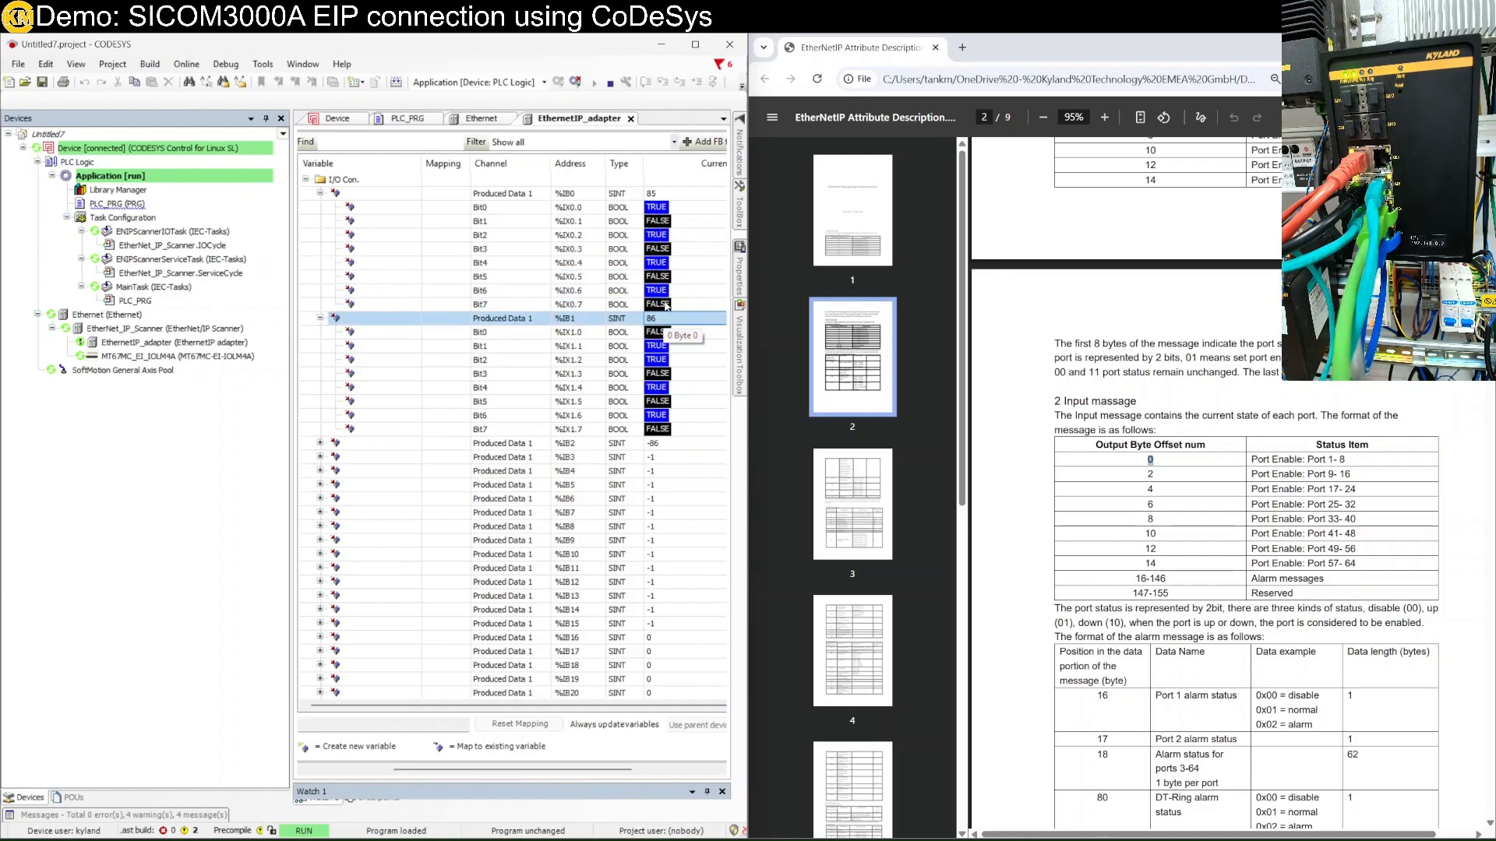
click(666, 305)
click(668, 291)
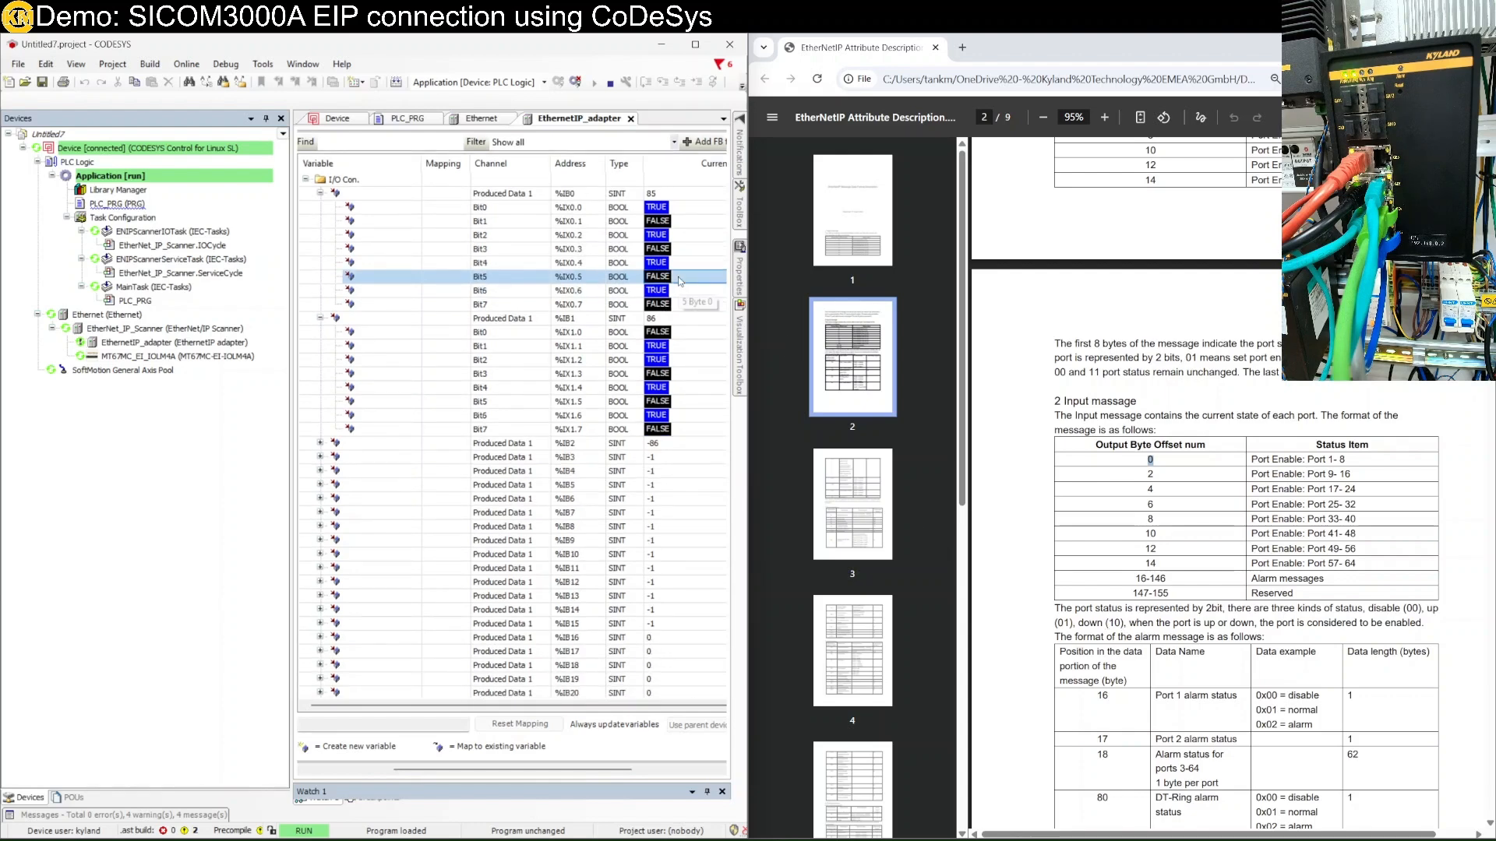
key(Caps_Lock)
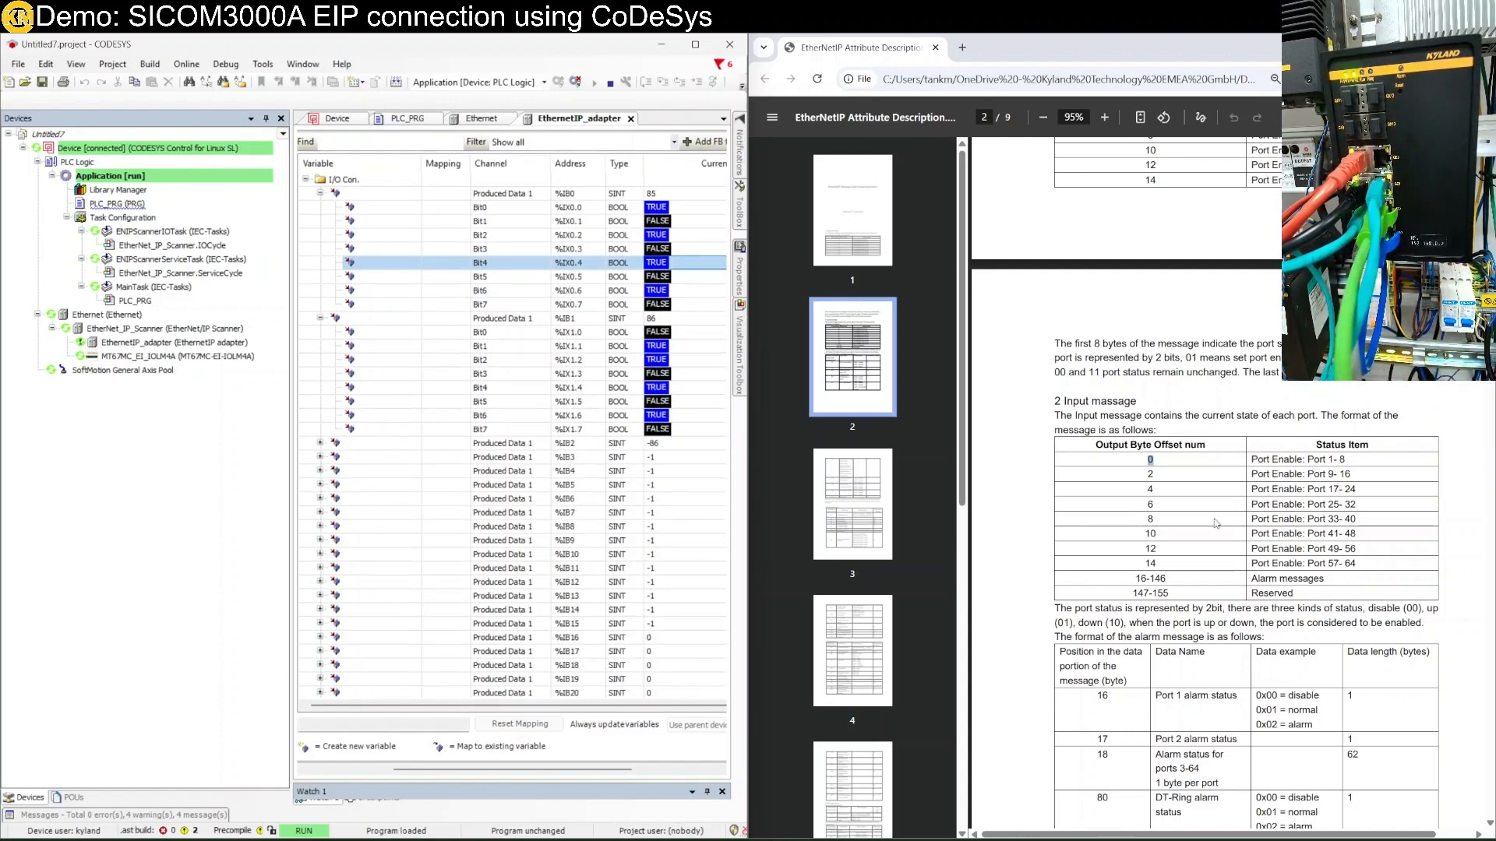
Scroll the PDF through its pages and back up to page 1's Output message table.
scroll(1238, 518, down, 5)
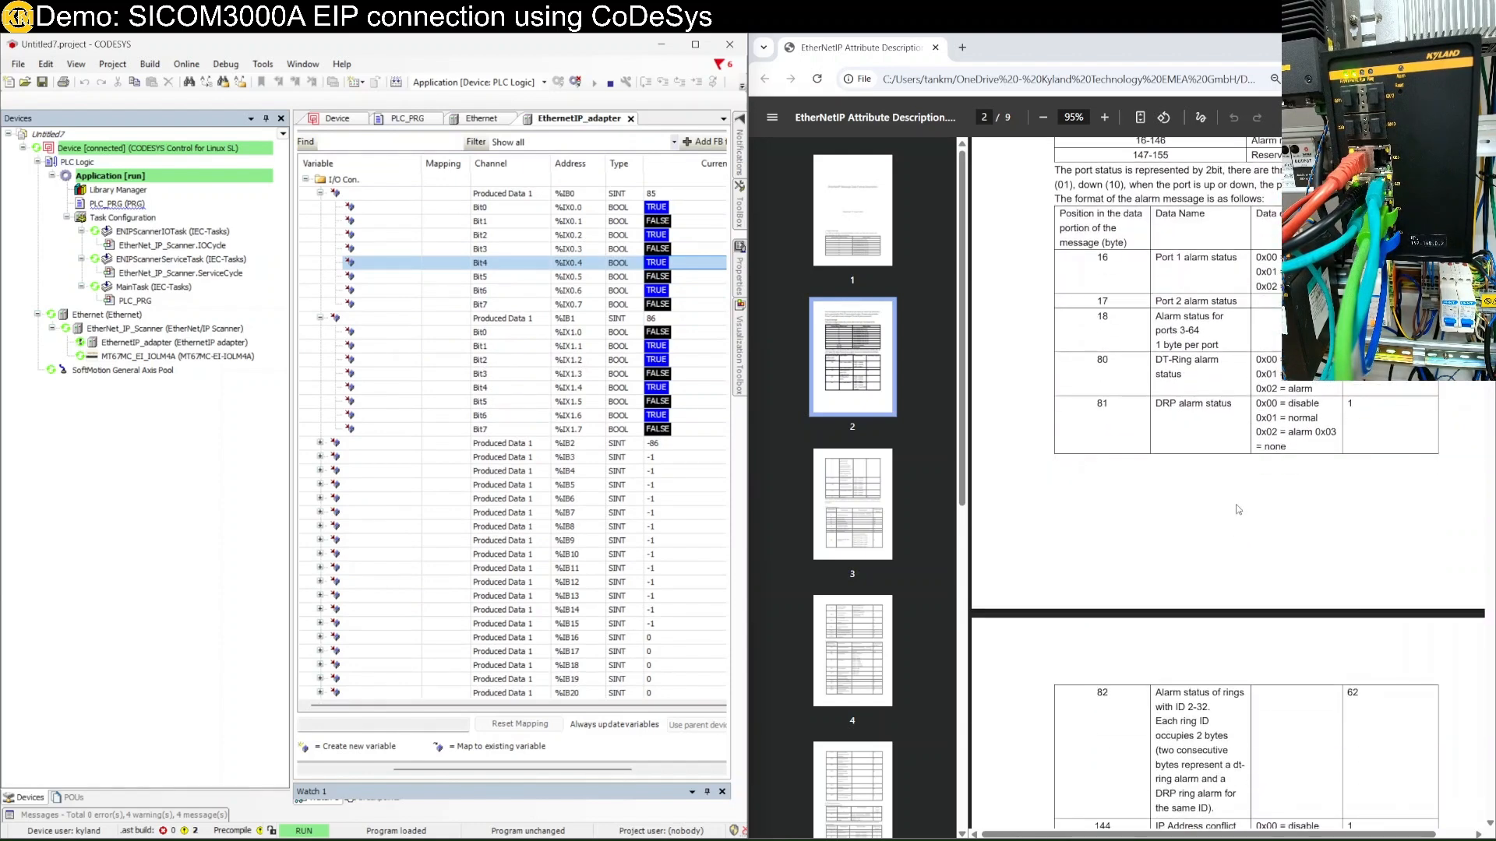
scroll(1238, 515, down, 10)
scroll(1241, 488, down, 20)
scroll(1240, 488, up, 12)
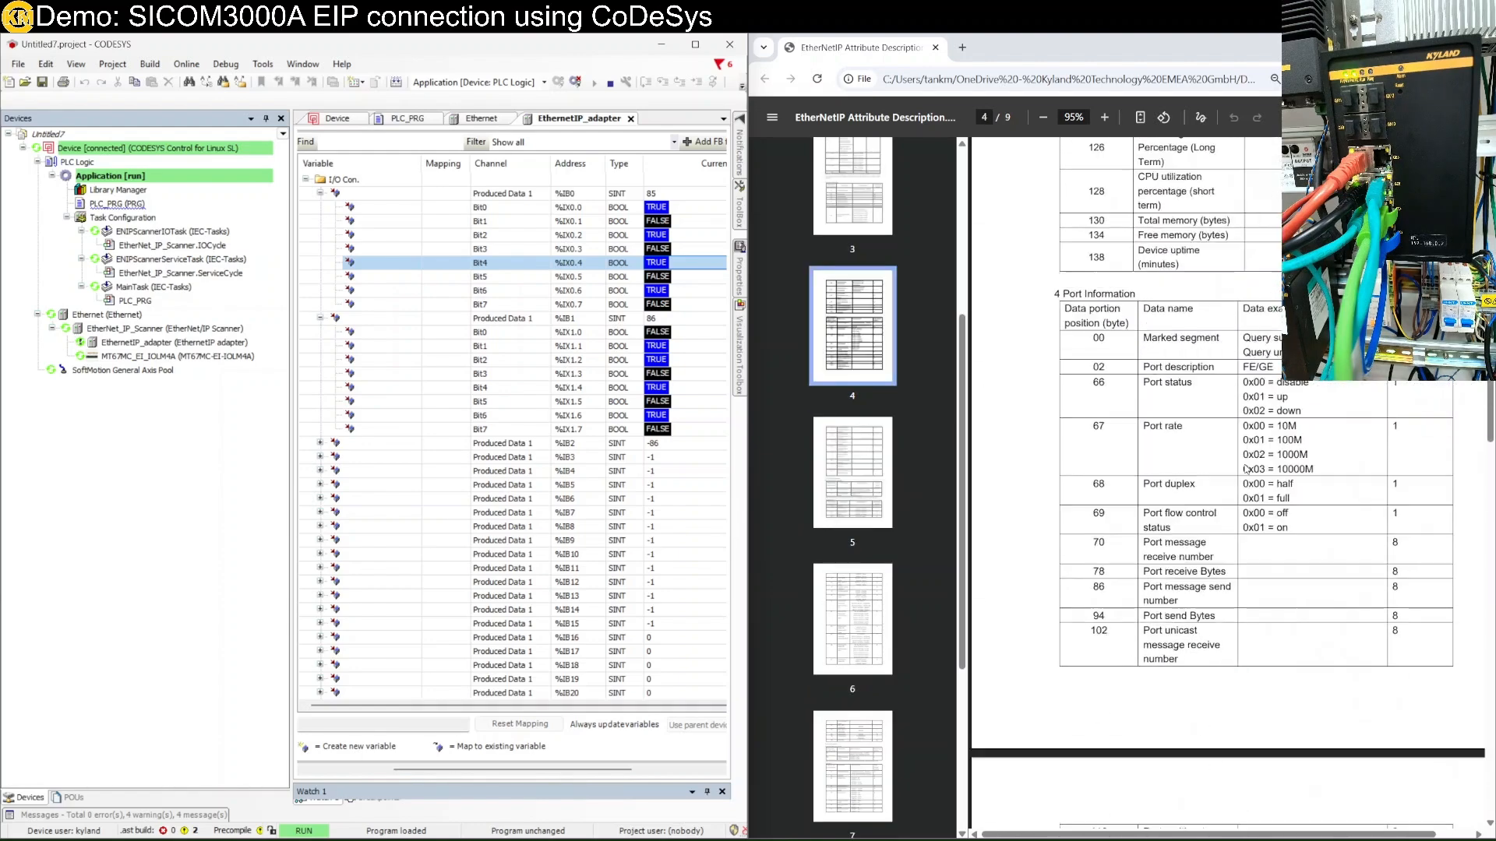
scroll(1245, 464, up, 12)
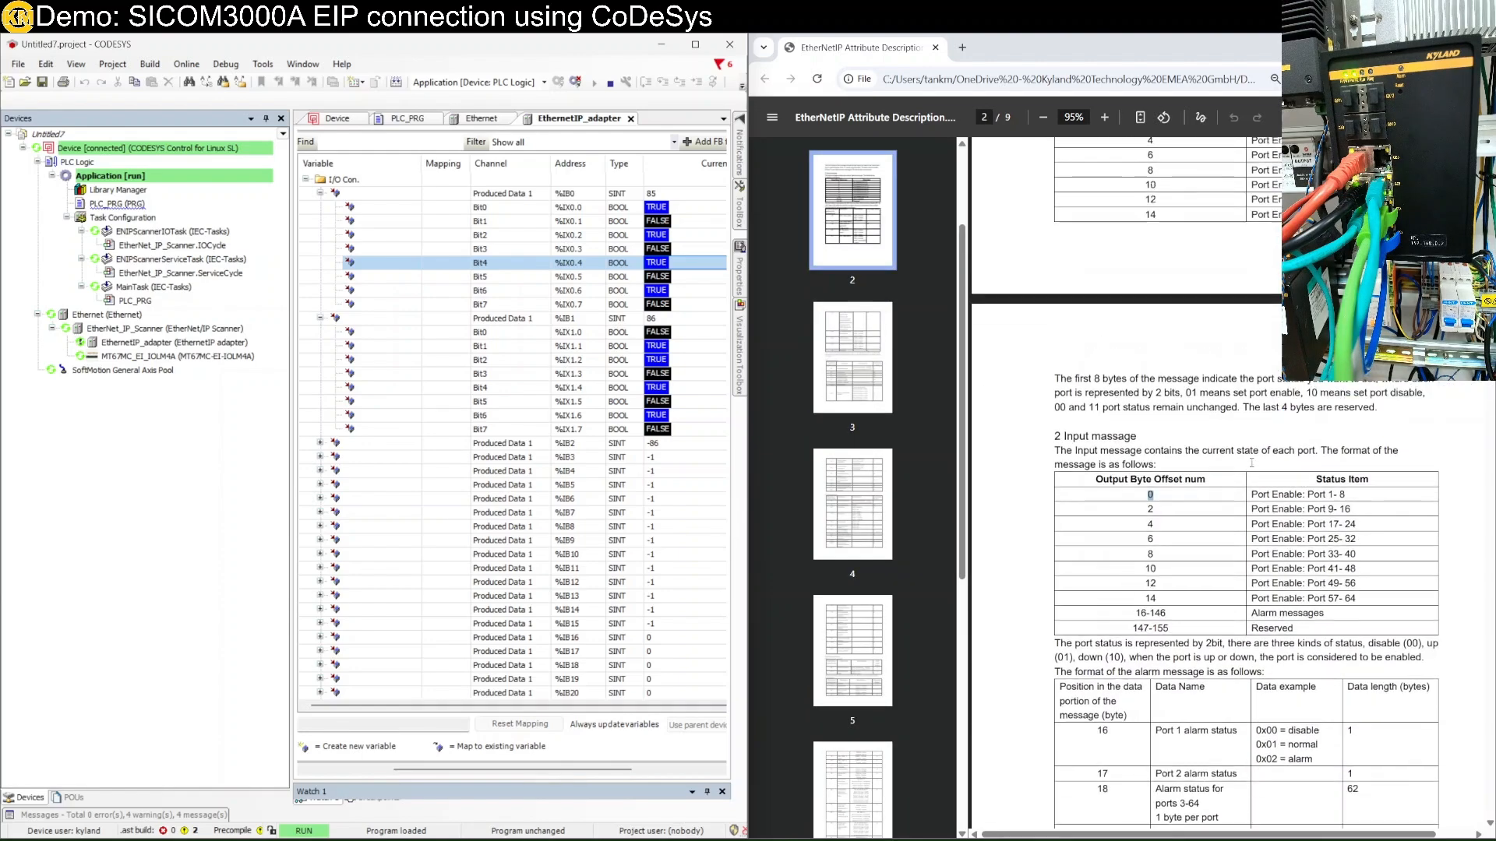
scroll(1252, 460, up, 5)
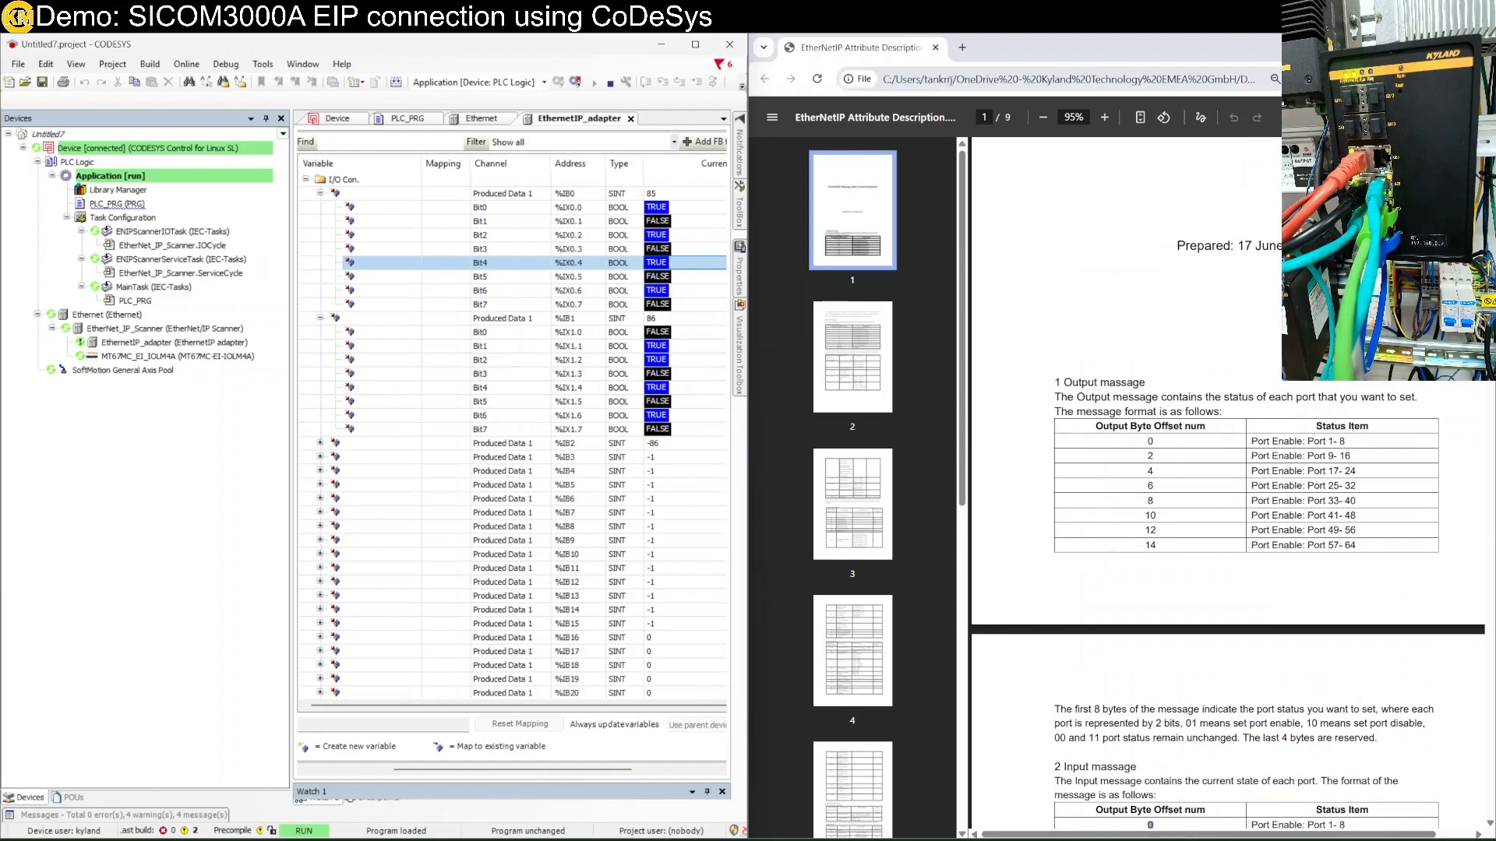
click(963, 80)
Load the switch at 192.168.0.2 and open Port Configuration > Port Configuration.
click(963, 83)
text(92.168.0.)
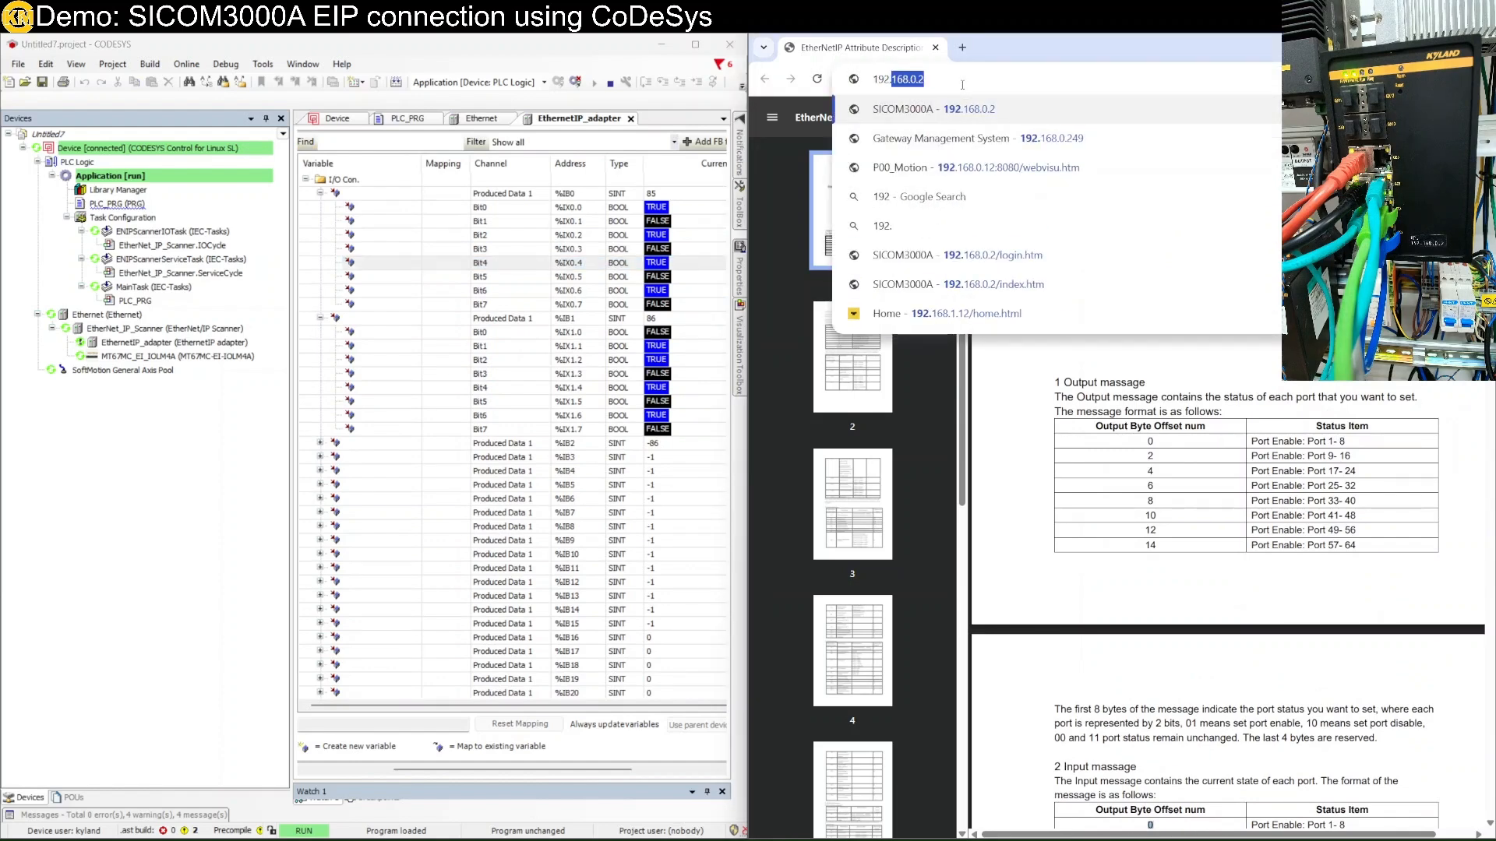
text(2)
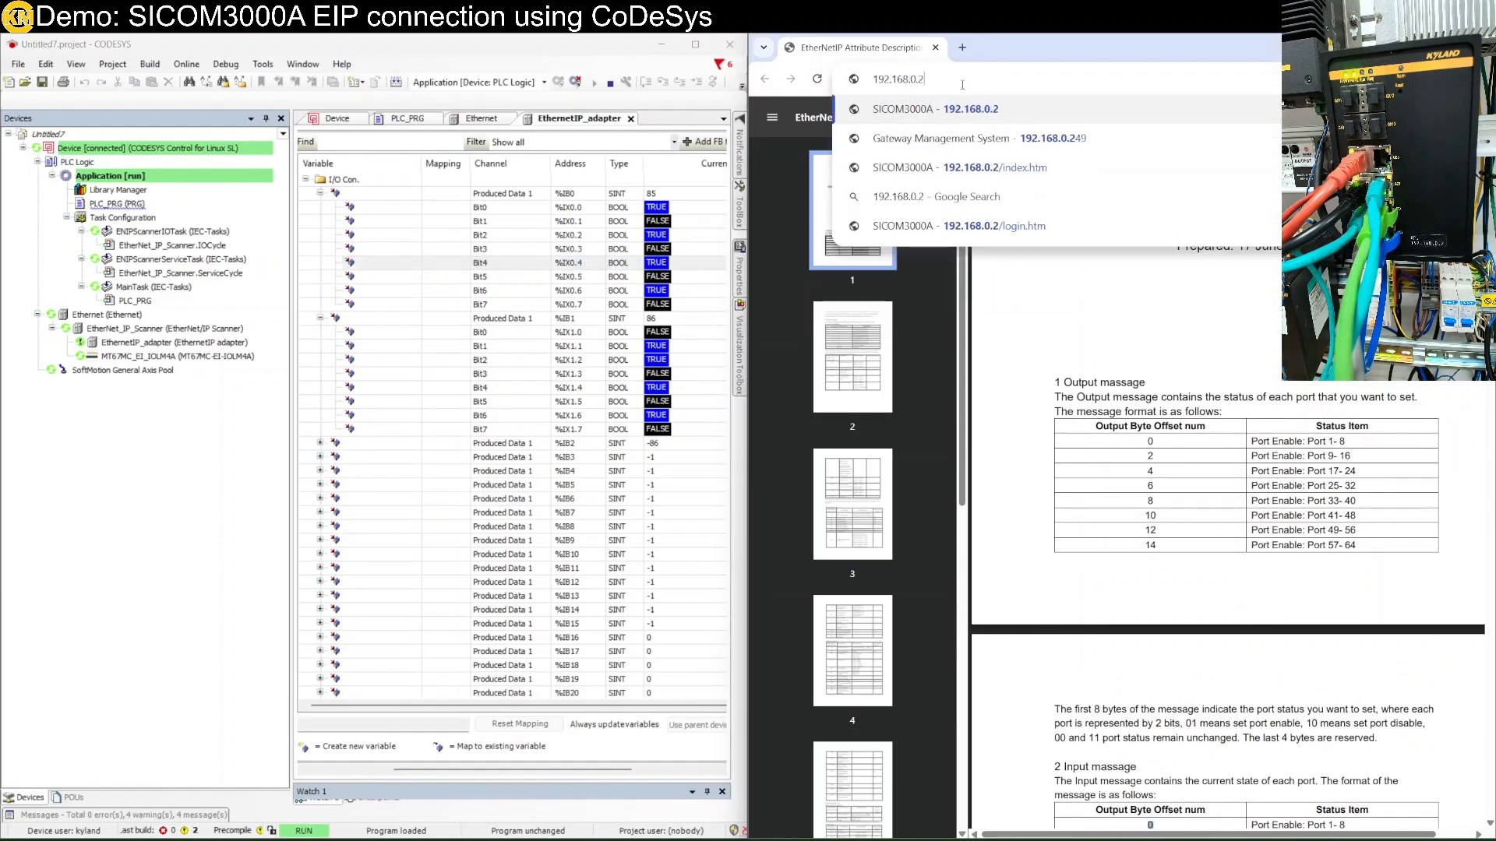
key(Return)
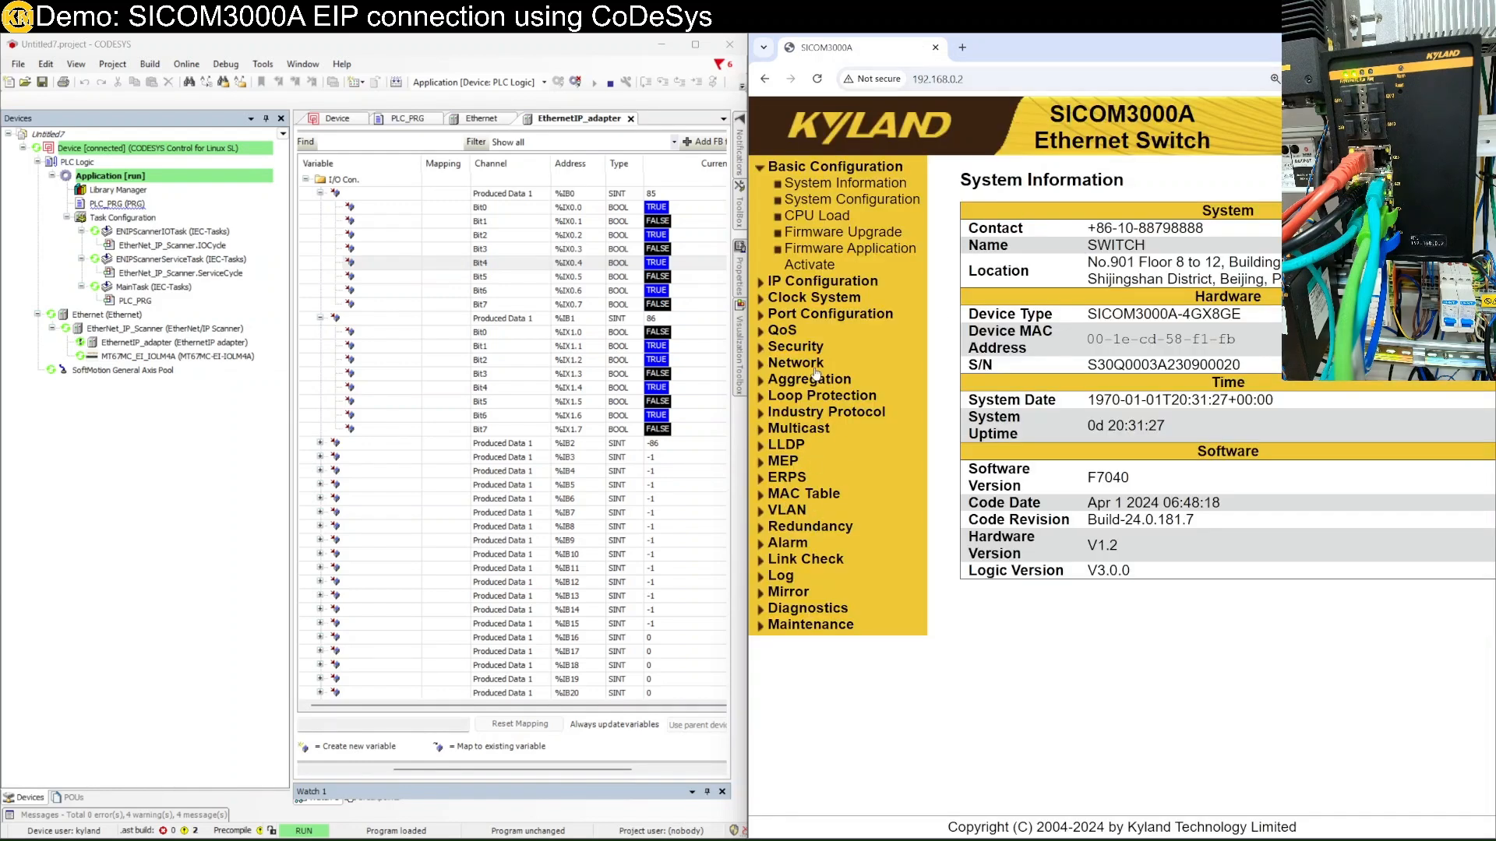
click(812, 314)
click(828, 331)
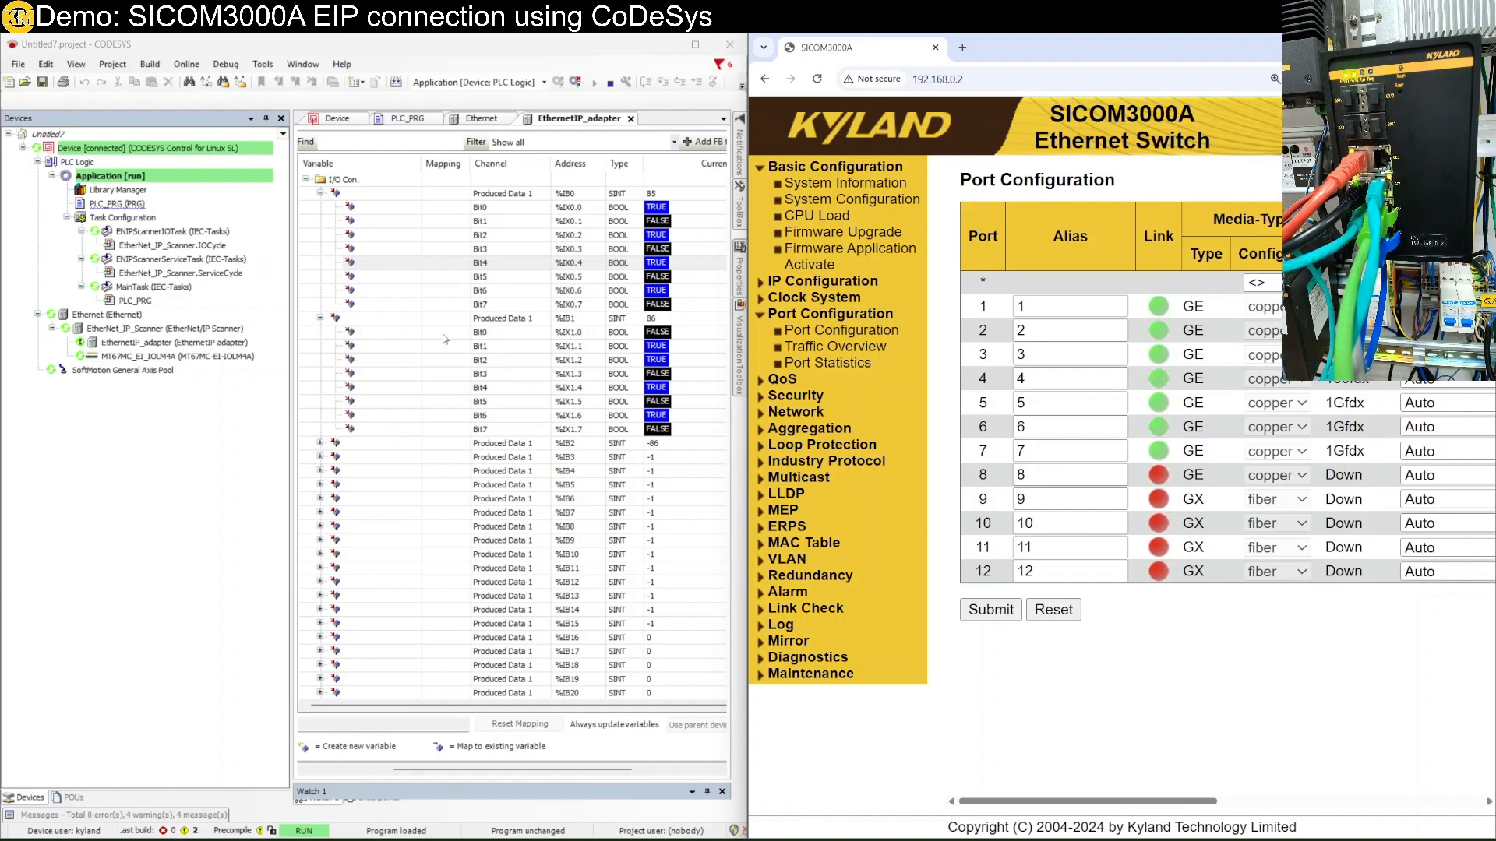
Collapse %IB0 and %IB1, expand output byte %QB0 into its bits, and widen the I/O mapping editor.
click(320, 194)
click(319, 207)
scroll(404, 368, down, 5)
scroll(406, 370, down, 20)
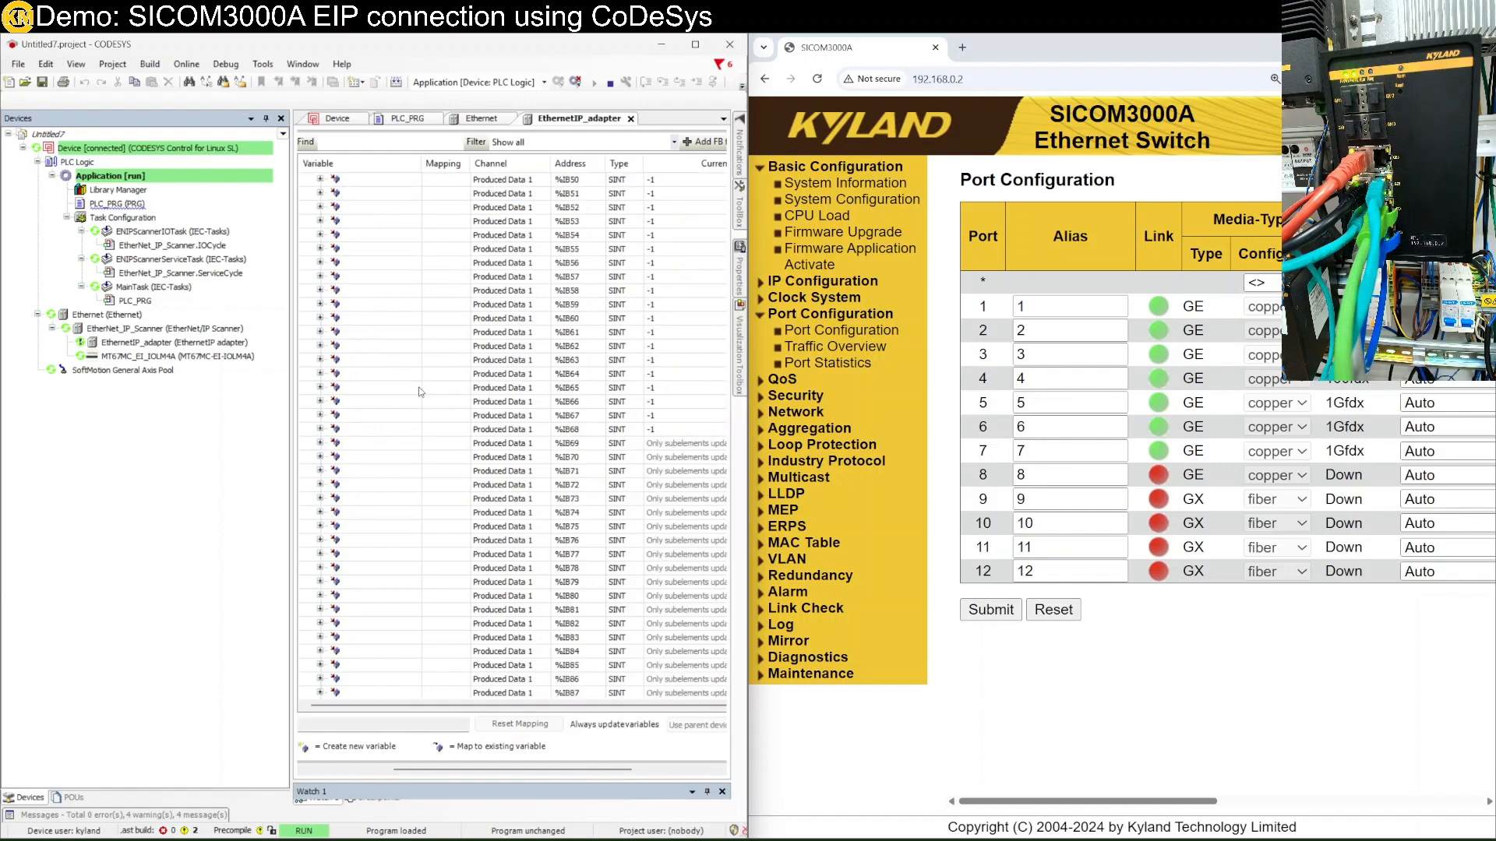
scroll(425, 388, down, 5)
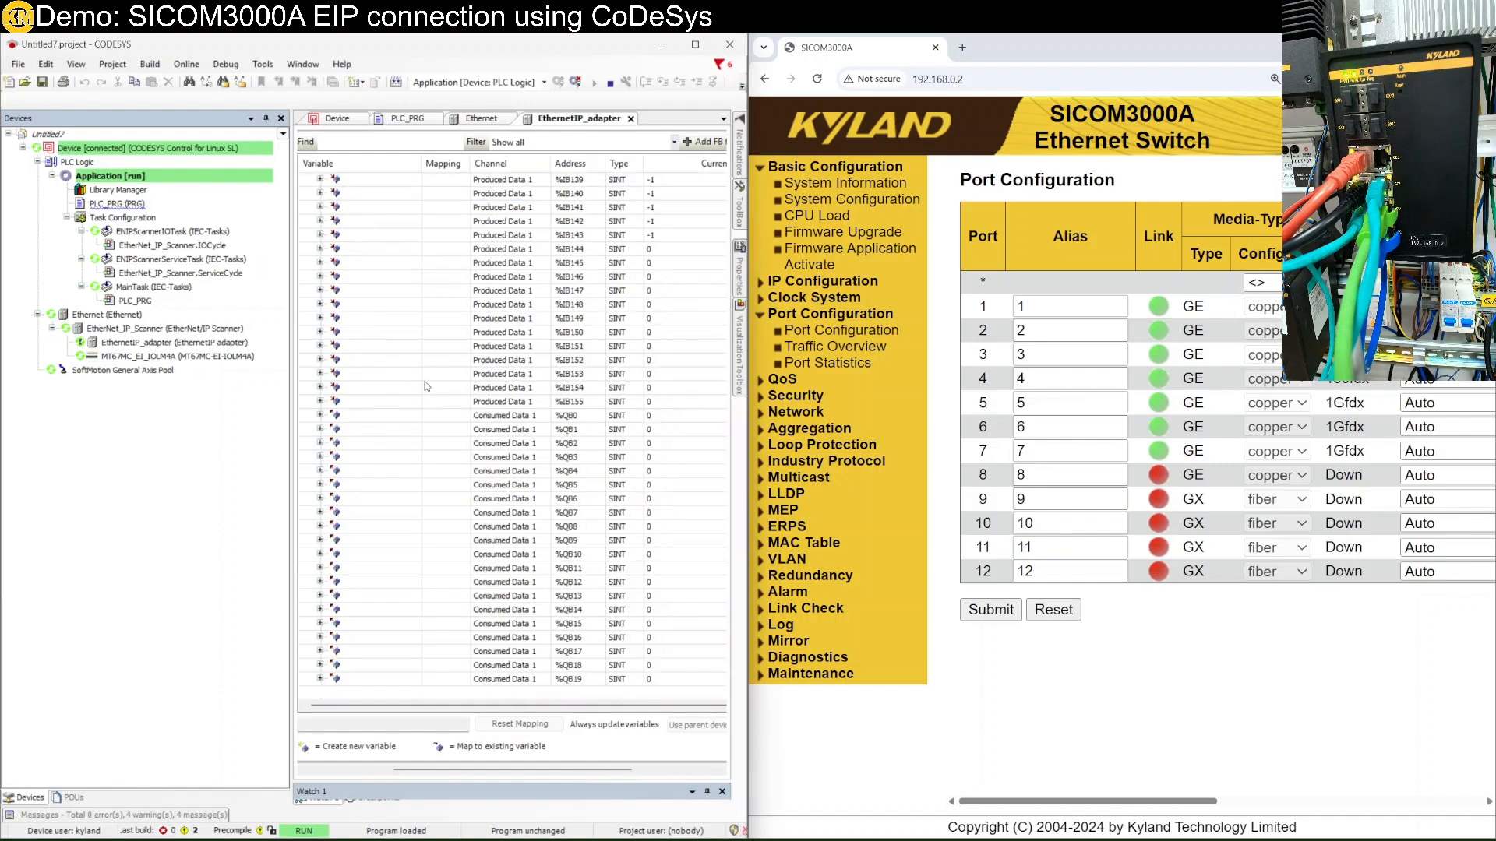
click(580, 418)
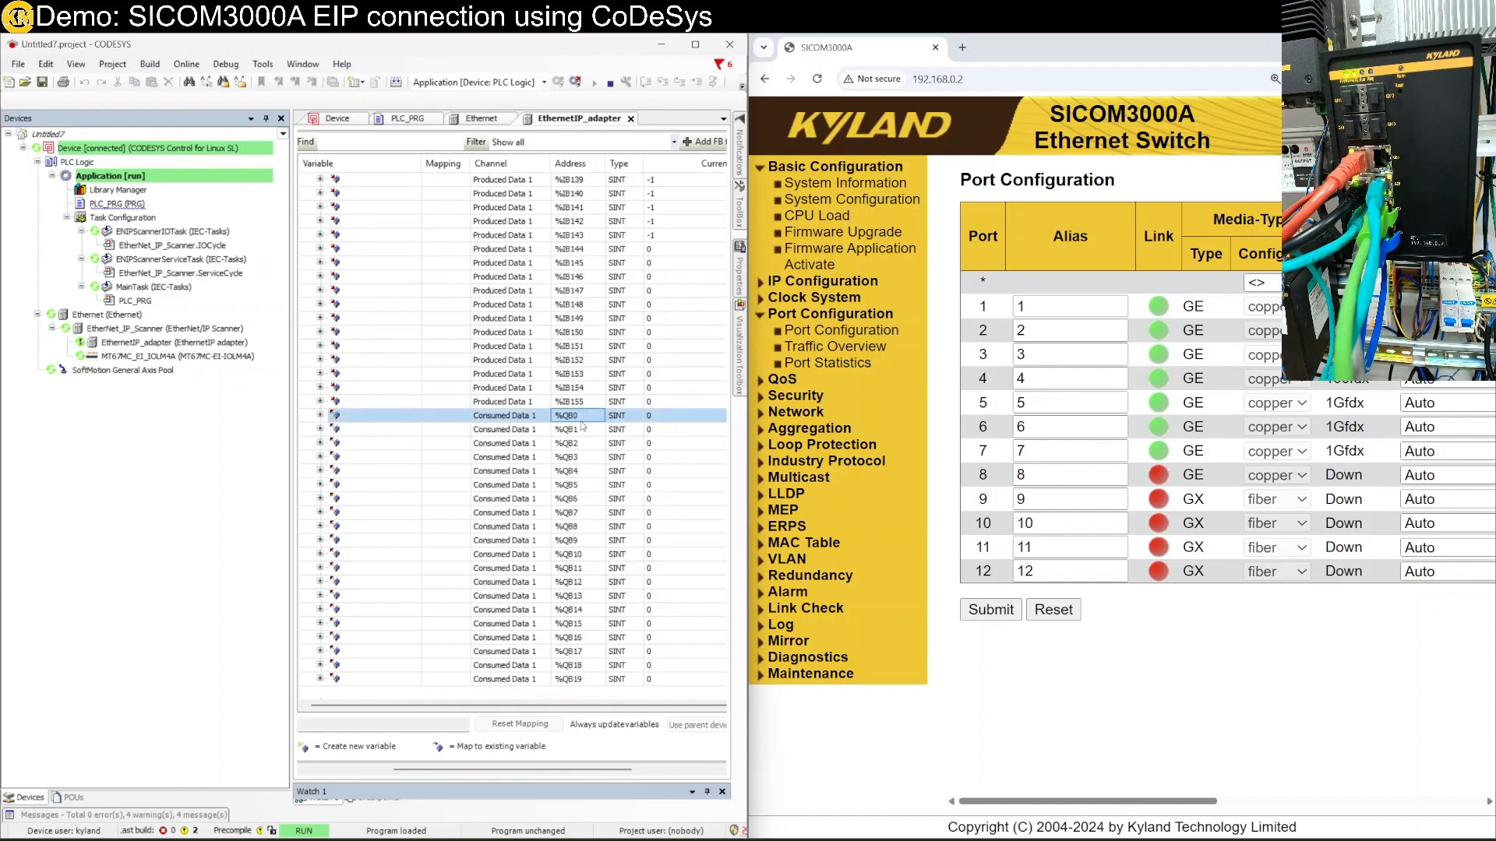
click(320, 416)
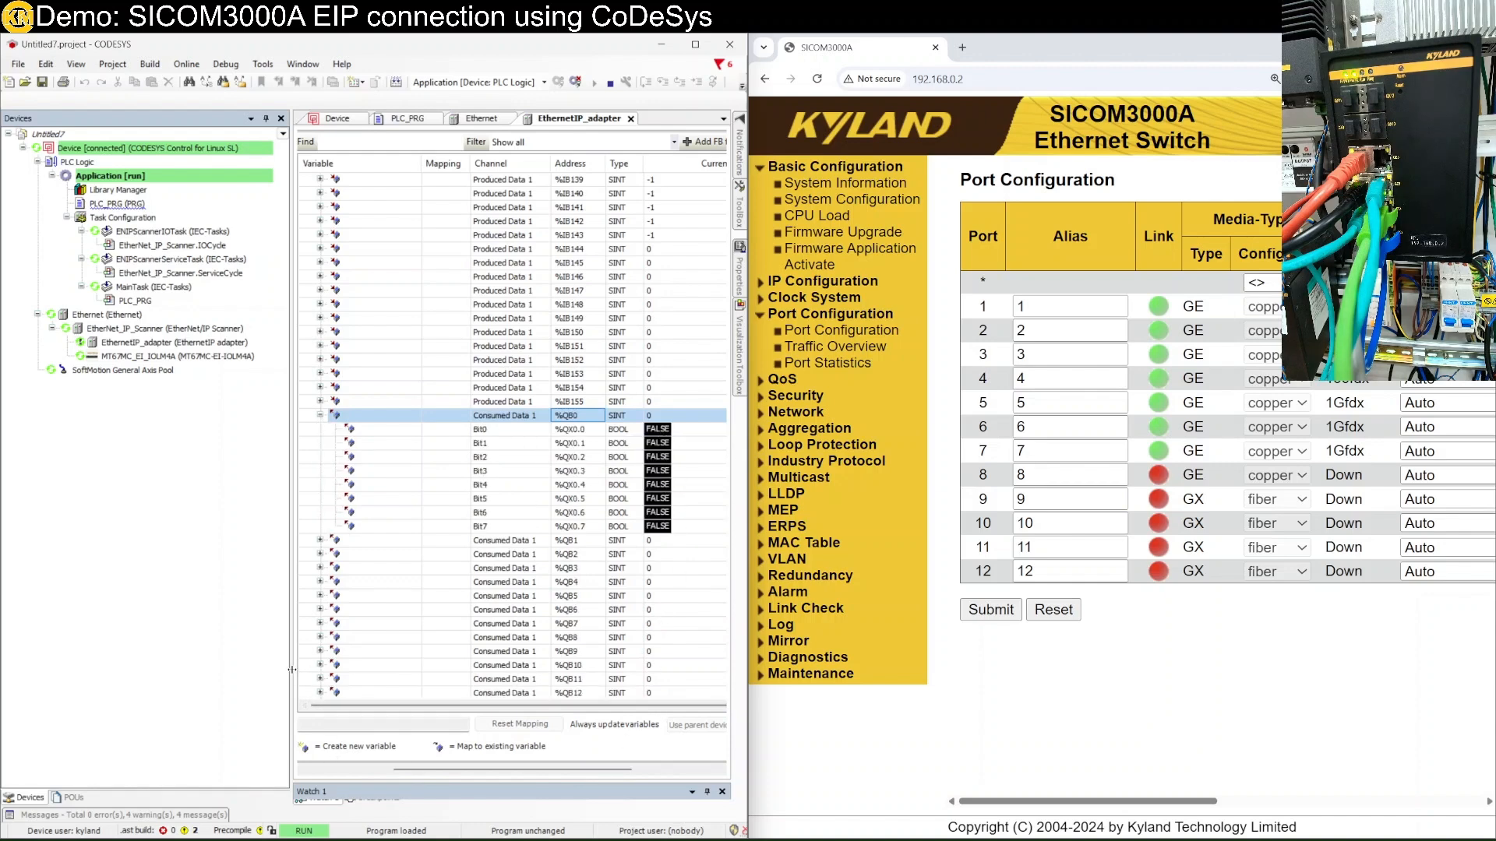
drag(292, 670, 161, 670)
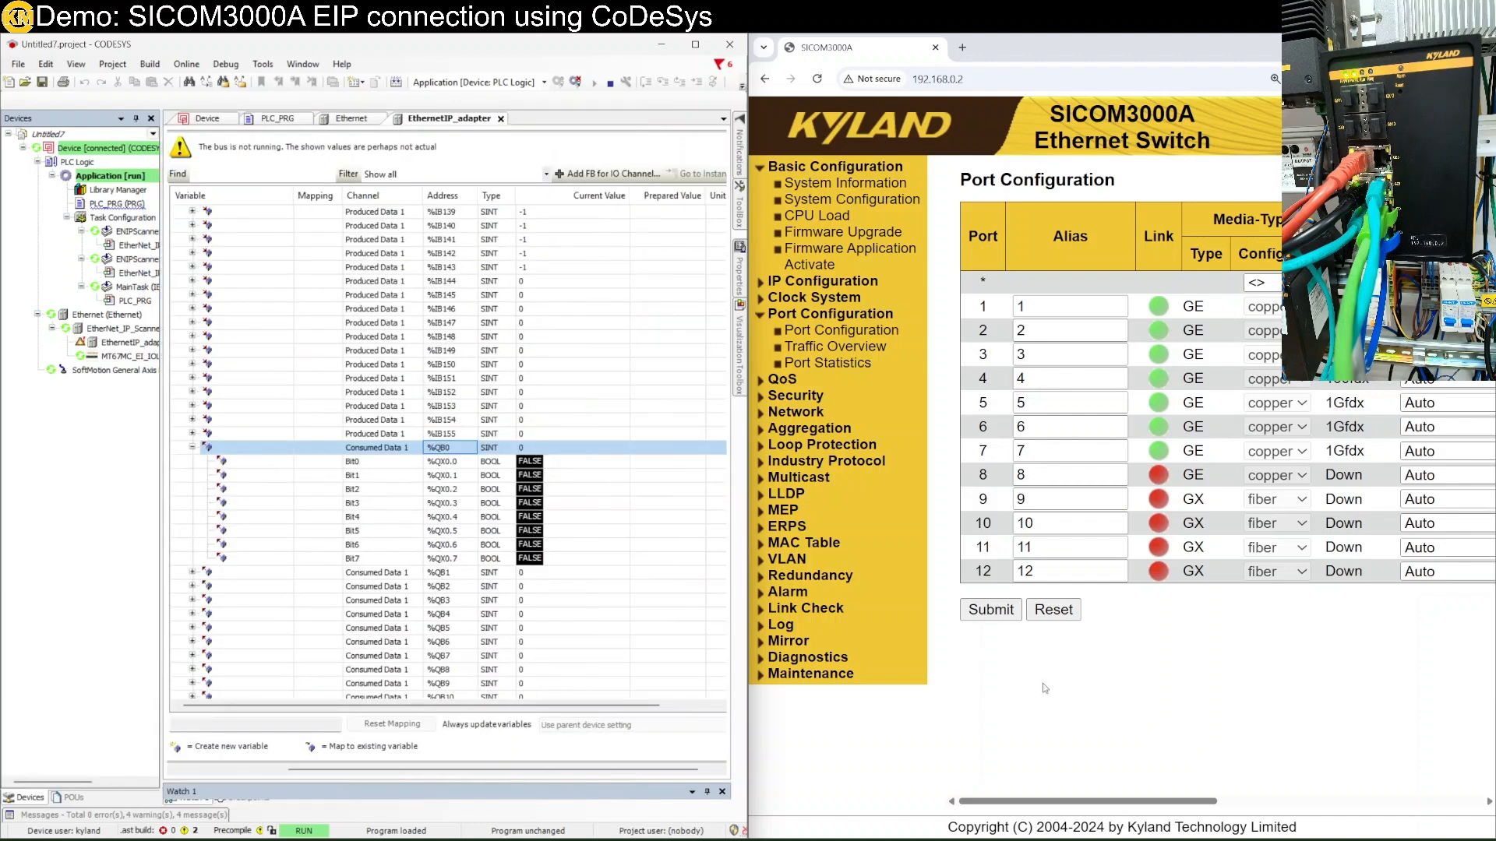
Open the switch's Port Configuration page at 192.168.0.2 in a new Chrome tab.
click(770, 82)
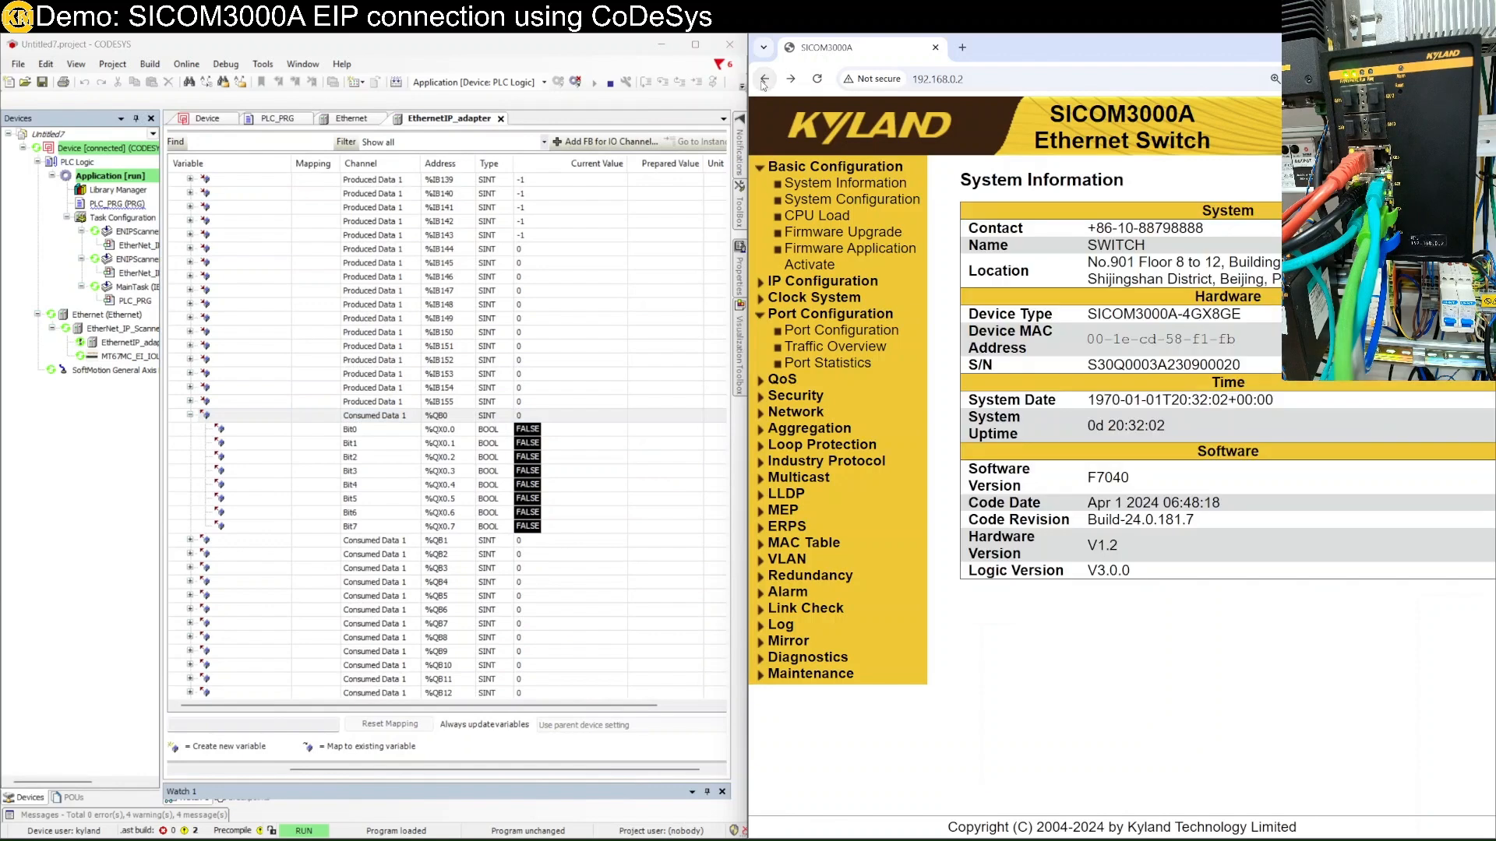
click(765, 80)
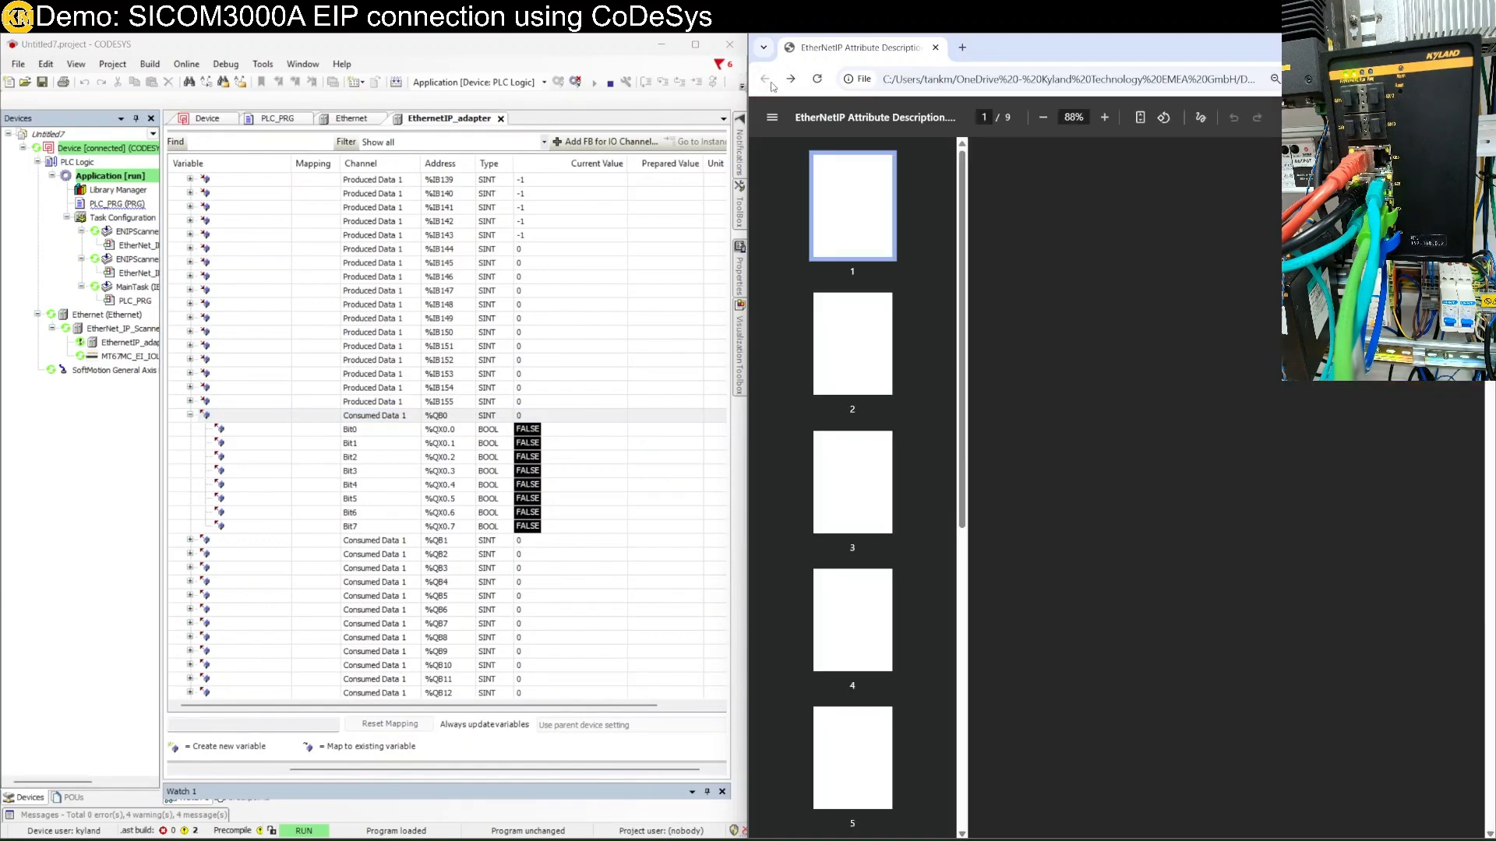
click(962, 49)
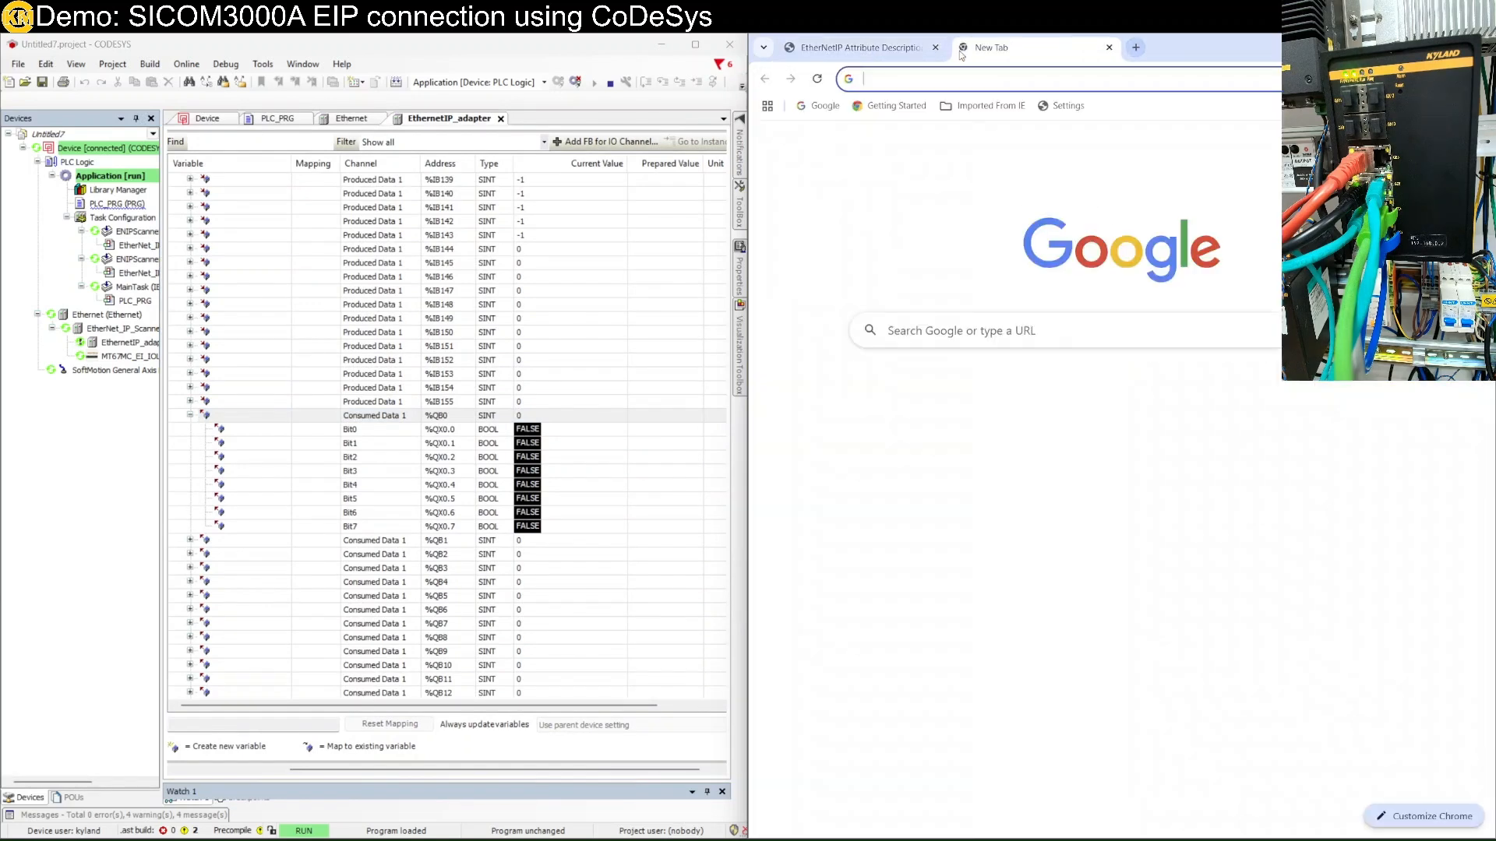
text(192.168.0.2)
key(Return)
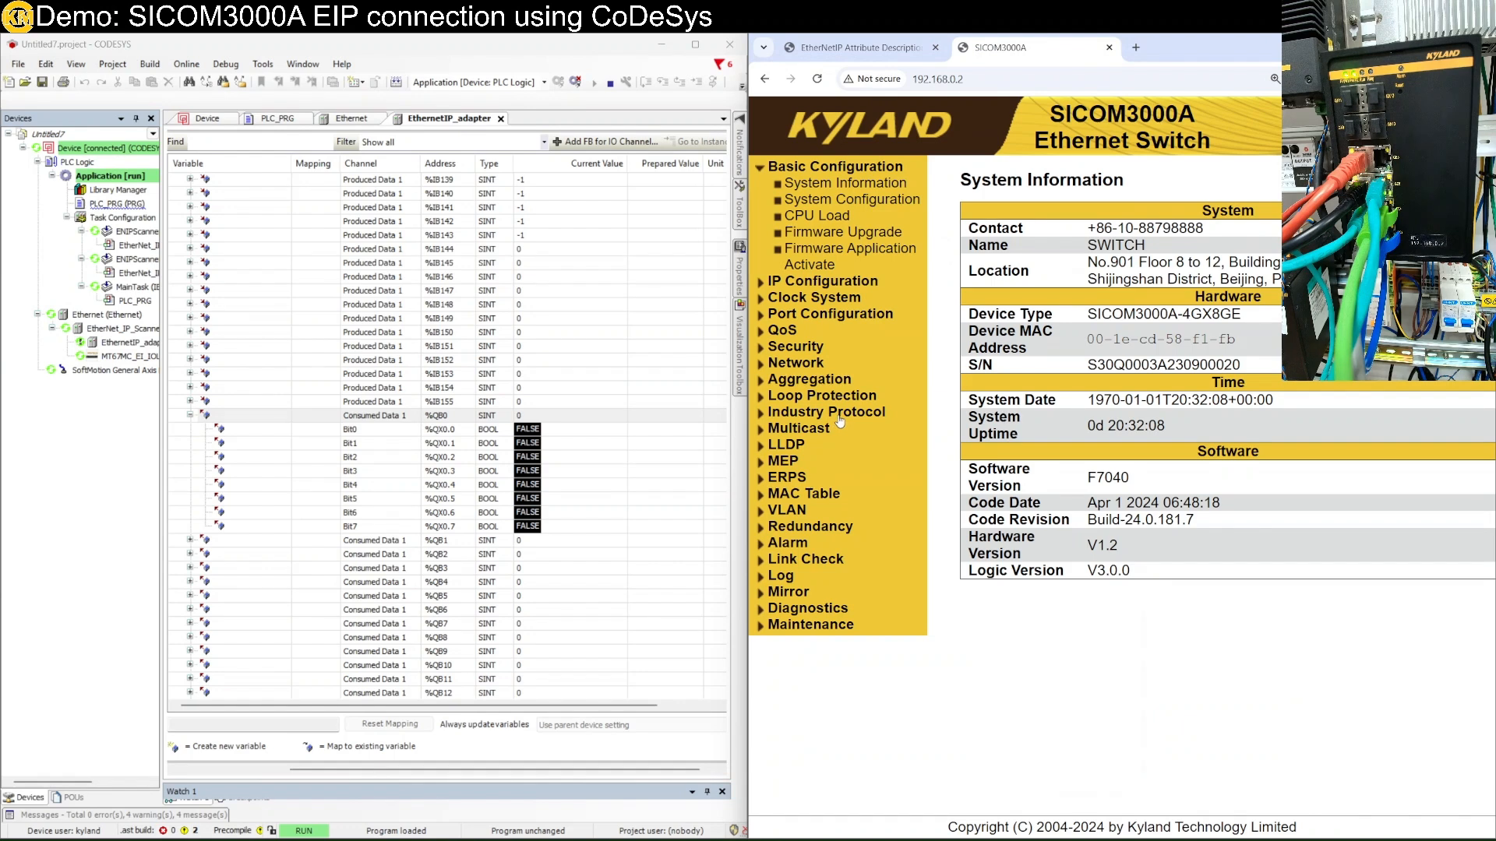
click(841, 314)
click(842, 331)
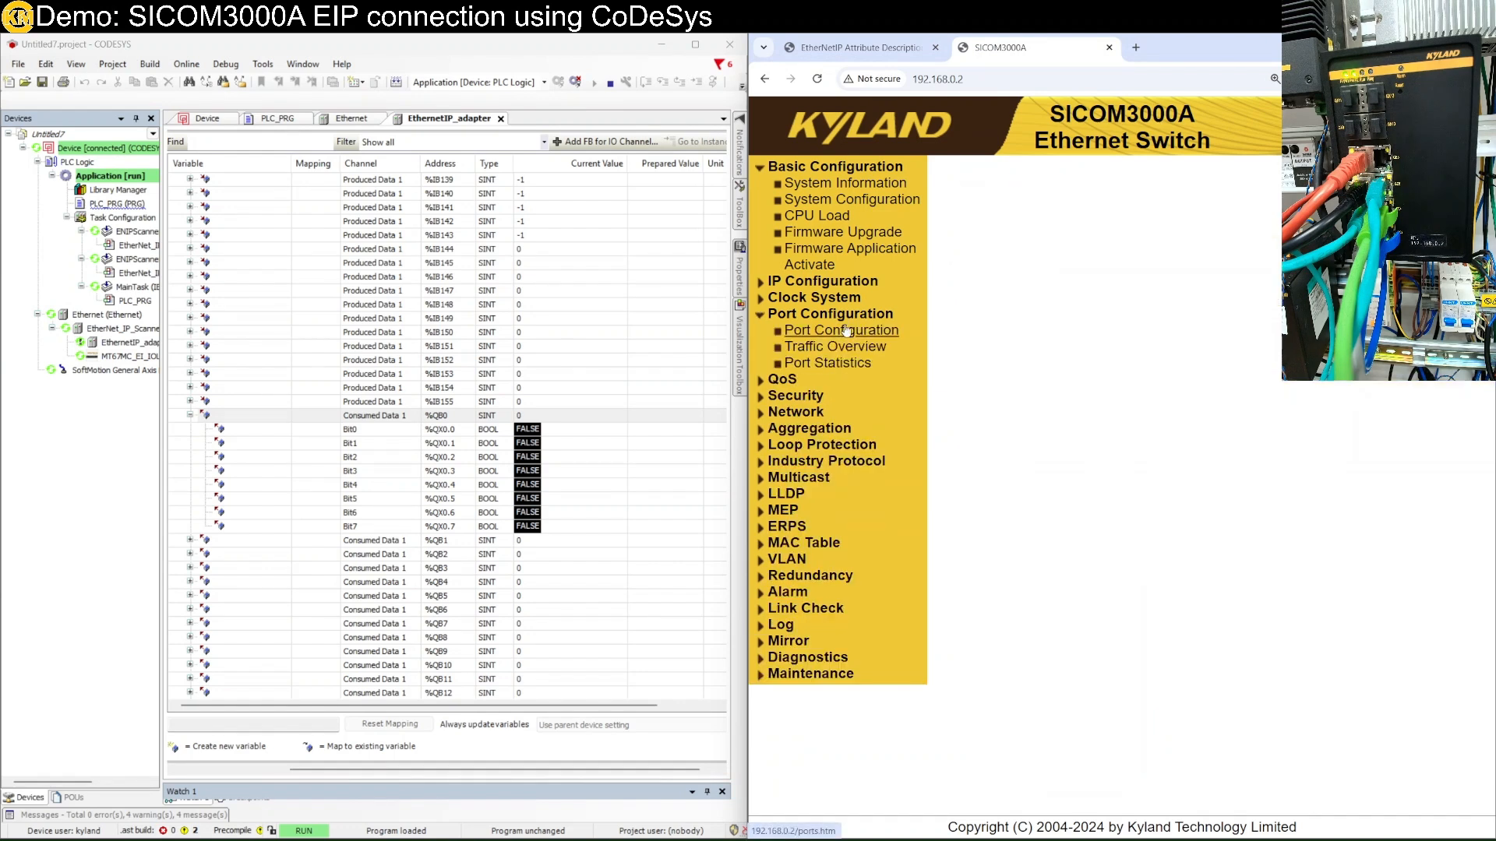
In the PDF, highlight the port-code explanation: 00, 11 and 'remain unchanged'.
click(861, 48)
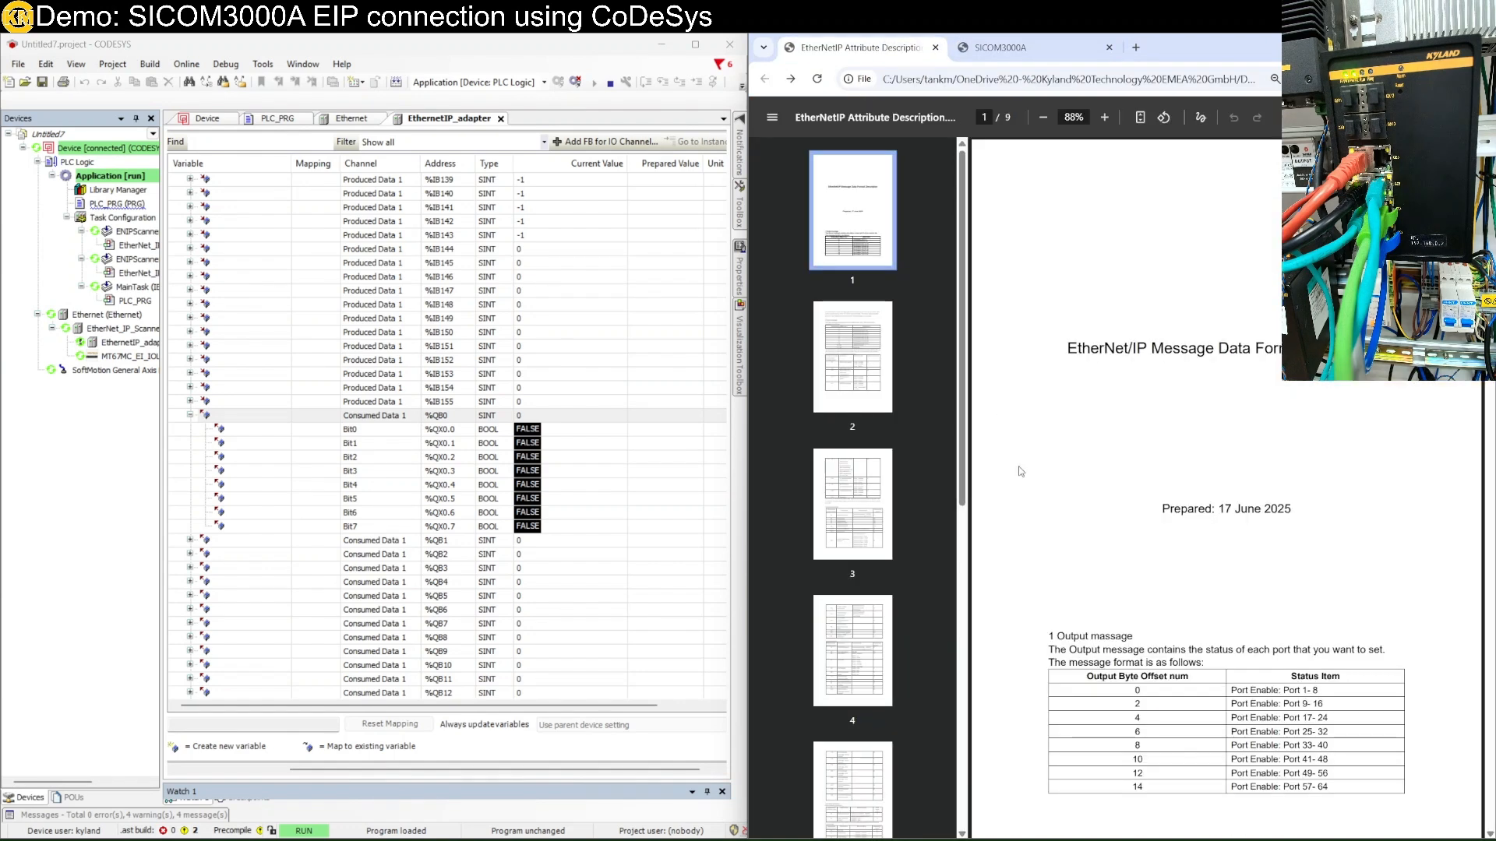
scroll(1098, 493, up, 5)
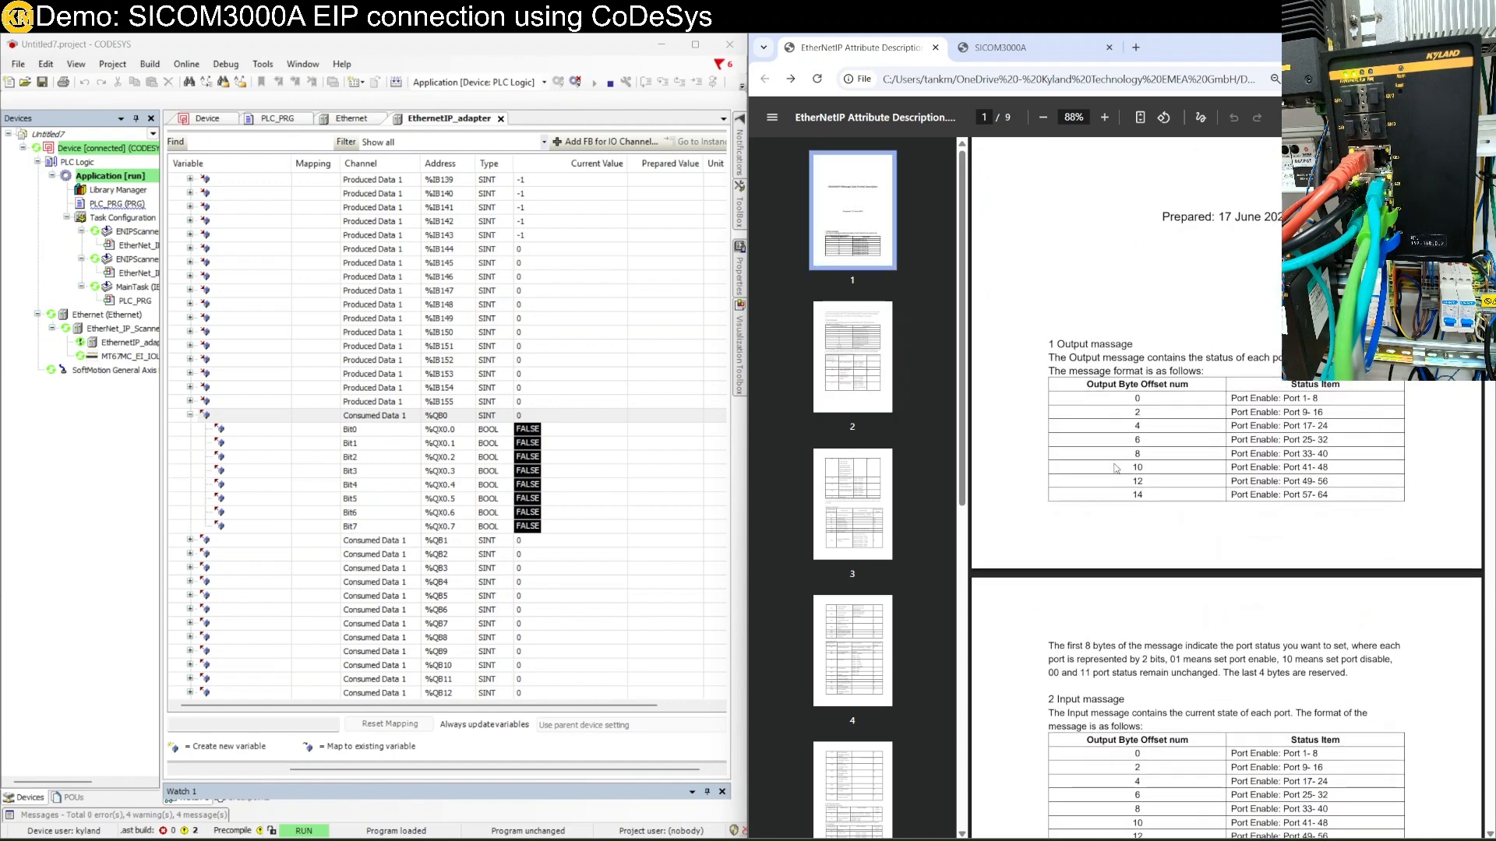
scroll(1140, 454, up, 2)
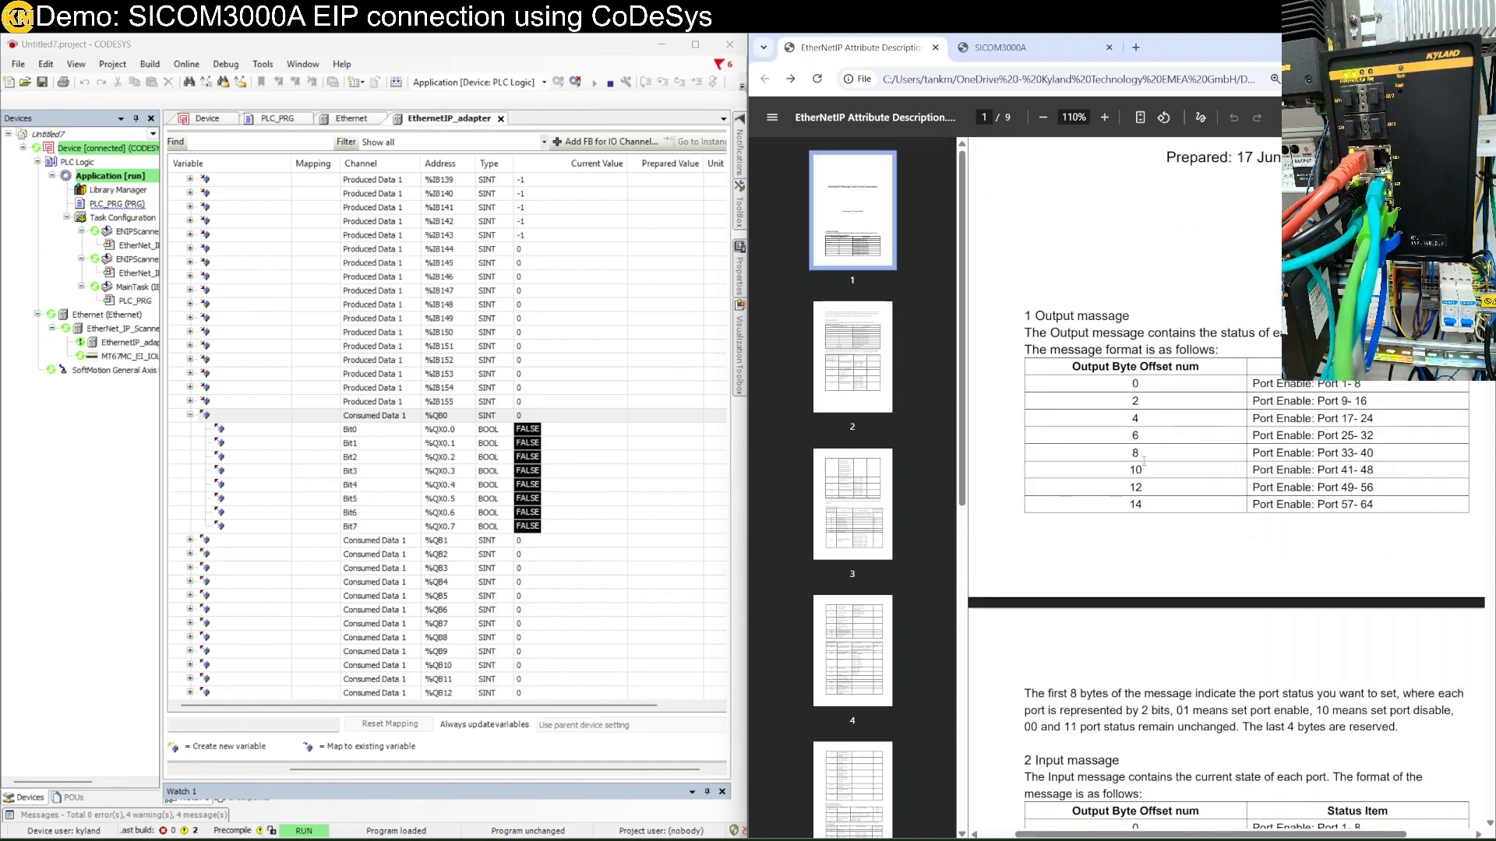
scroll(1336, 386, down, 2)
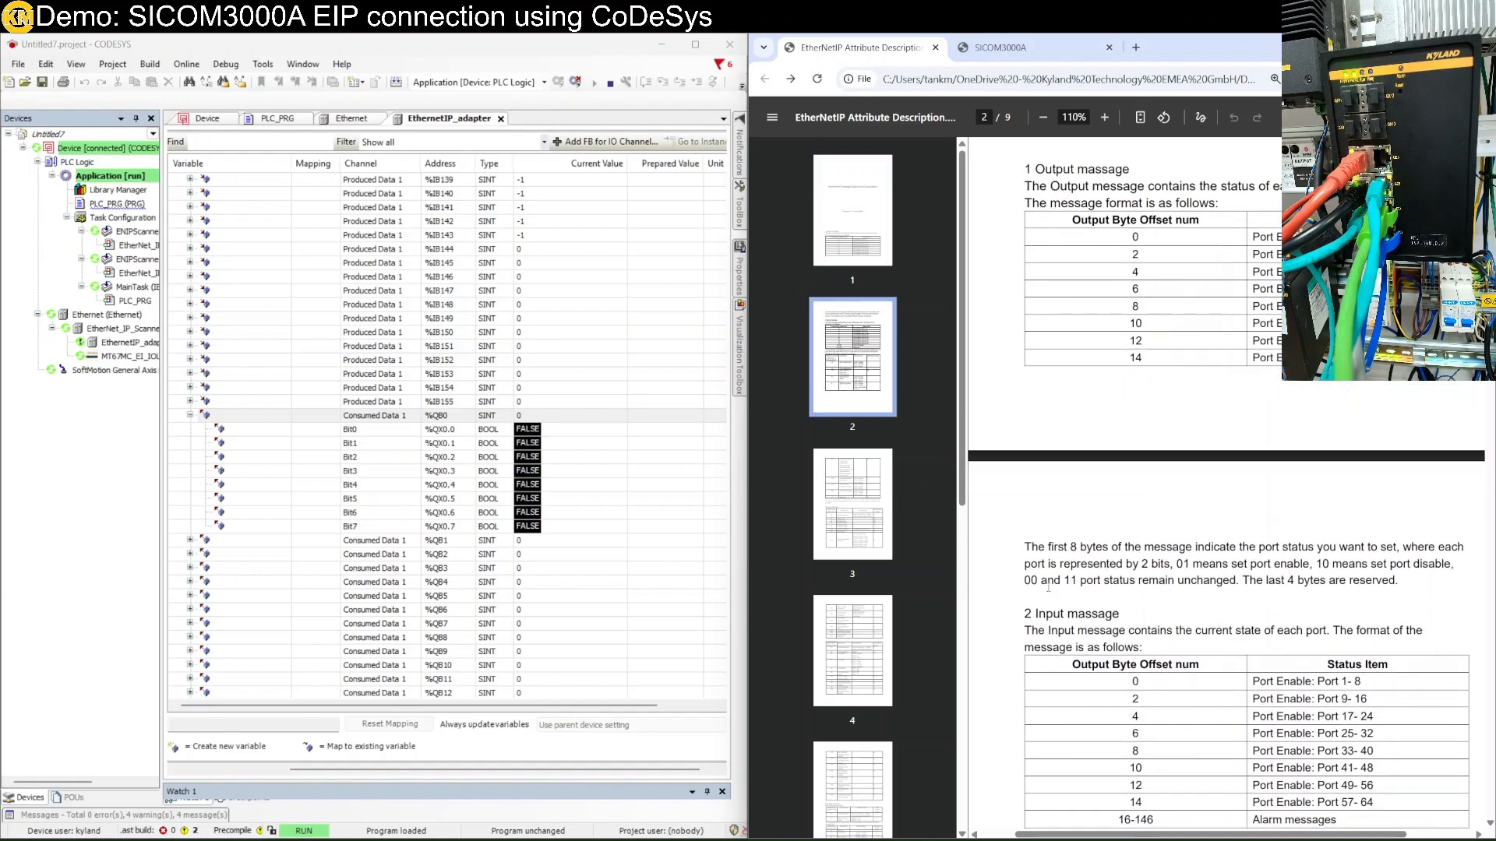
double_click(1033, 580)
double_click(1071, 580)
drag(1149, 580, 1210, 582)
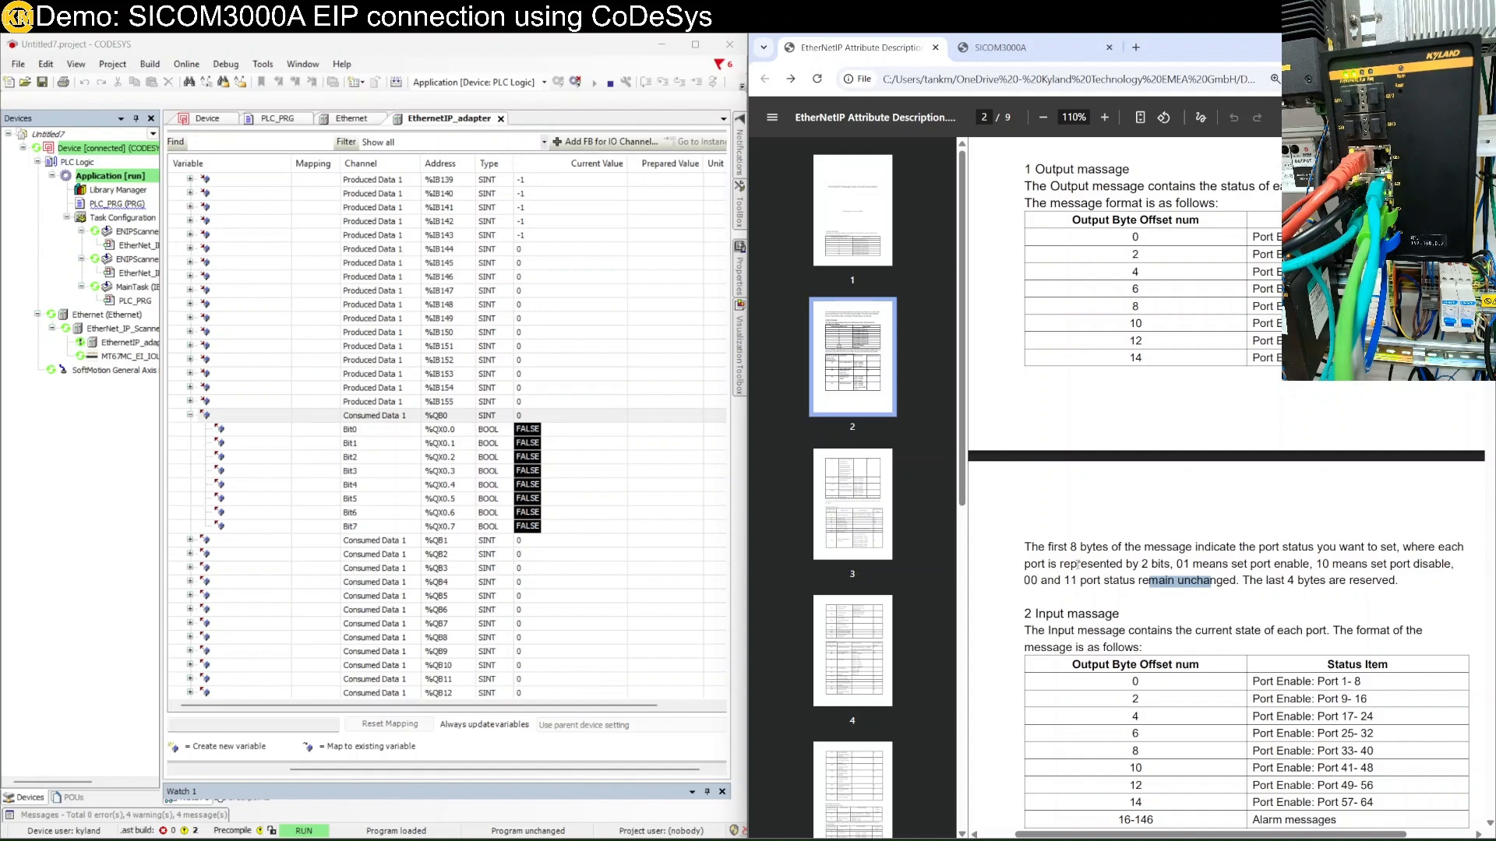
Prepare value TRUE for output bit Bit5 (%QX0.5) of %QB0.
click(1000, 49)
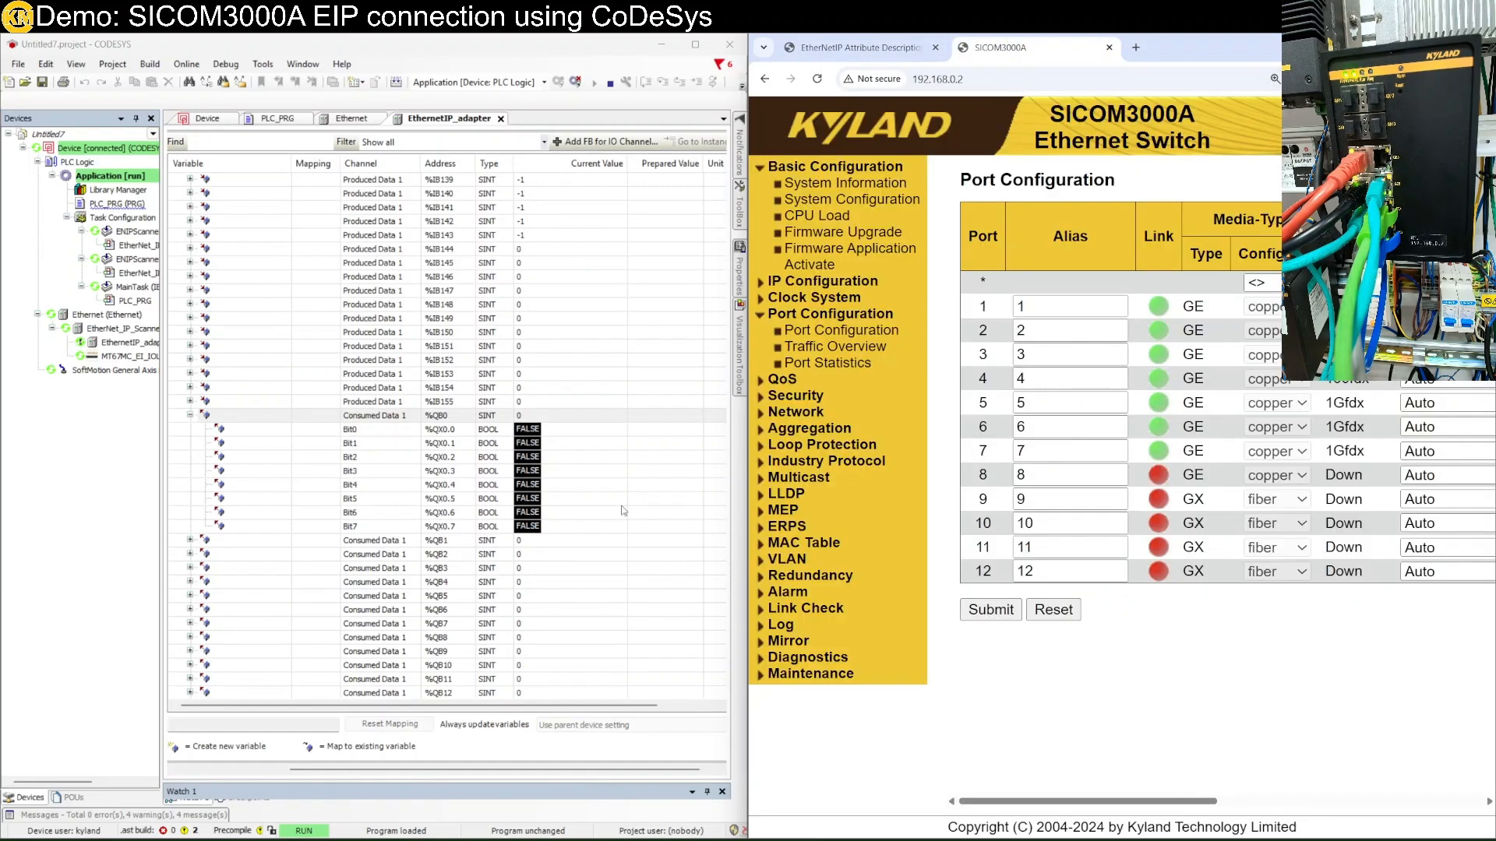
click(552, 528)
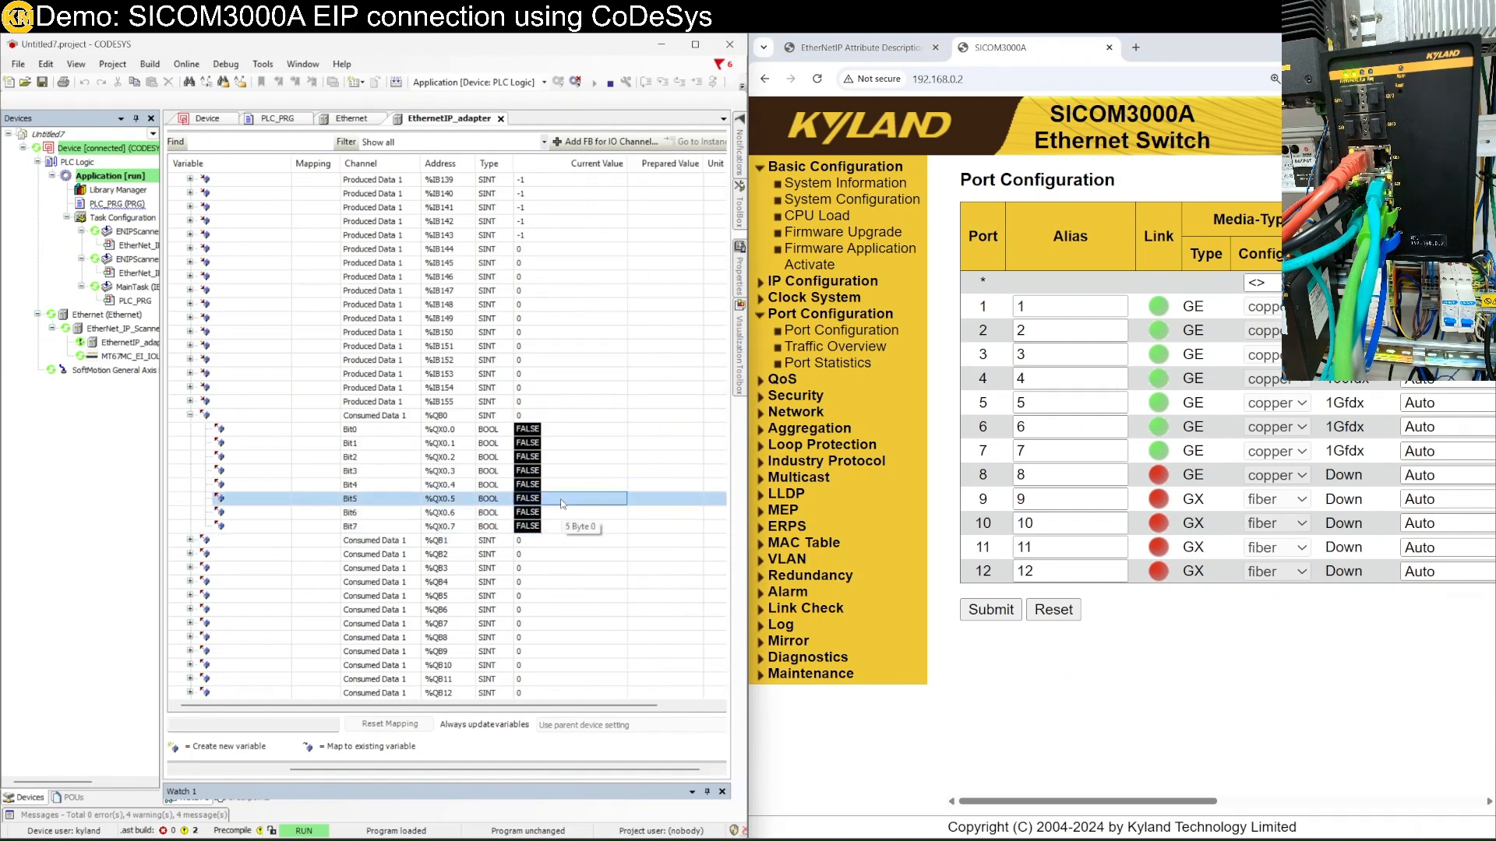
click(565, 486)
click(559, 501)
click(654, 504)
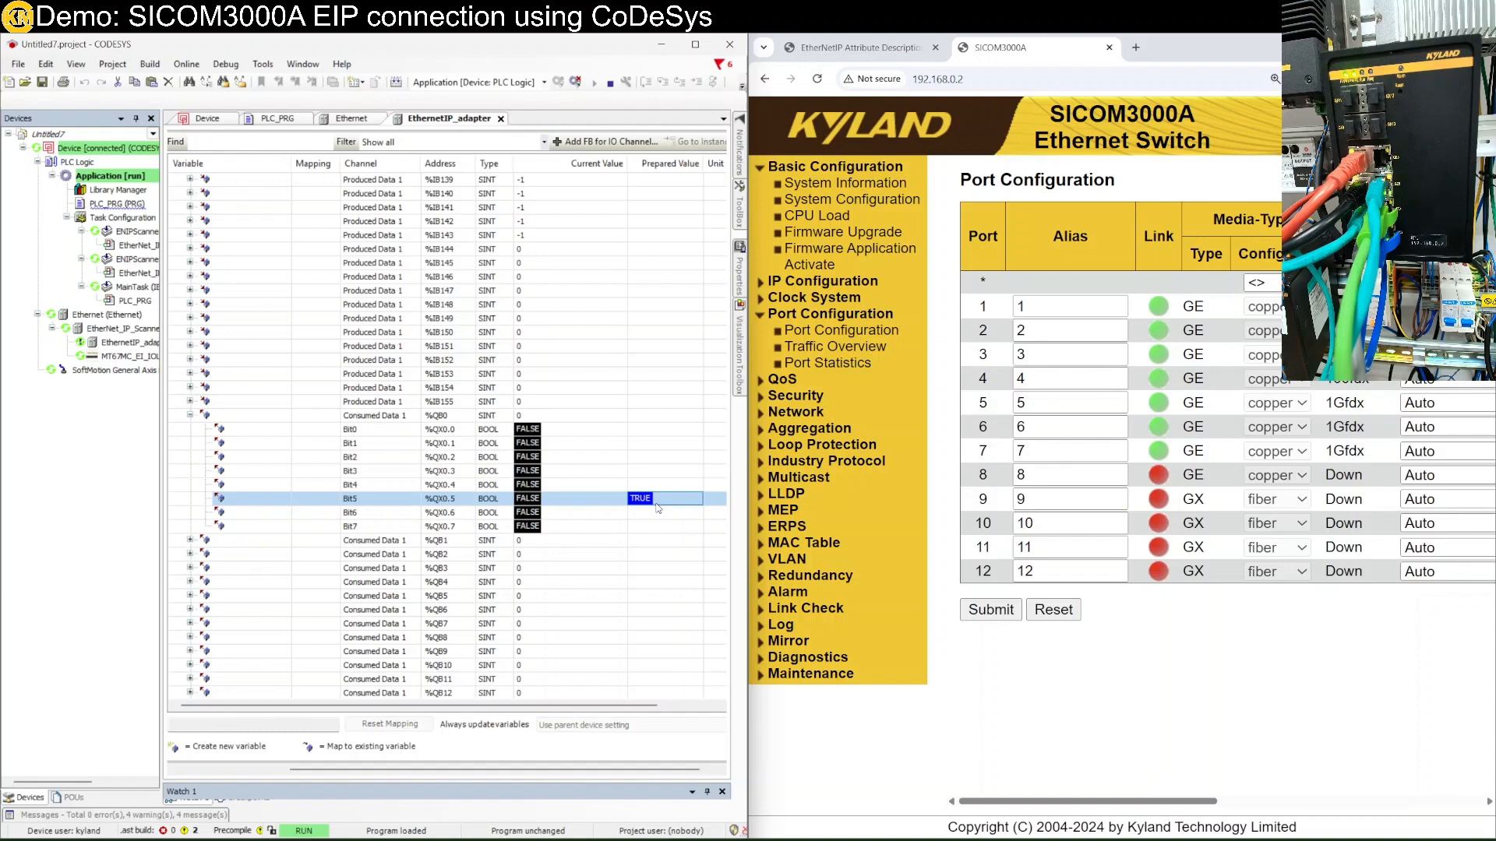
Write the value to the PLC with Ctrl+F7 and refresh the switch's port status page.
key(ctrl+F7)
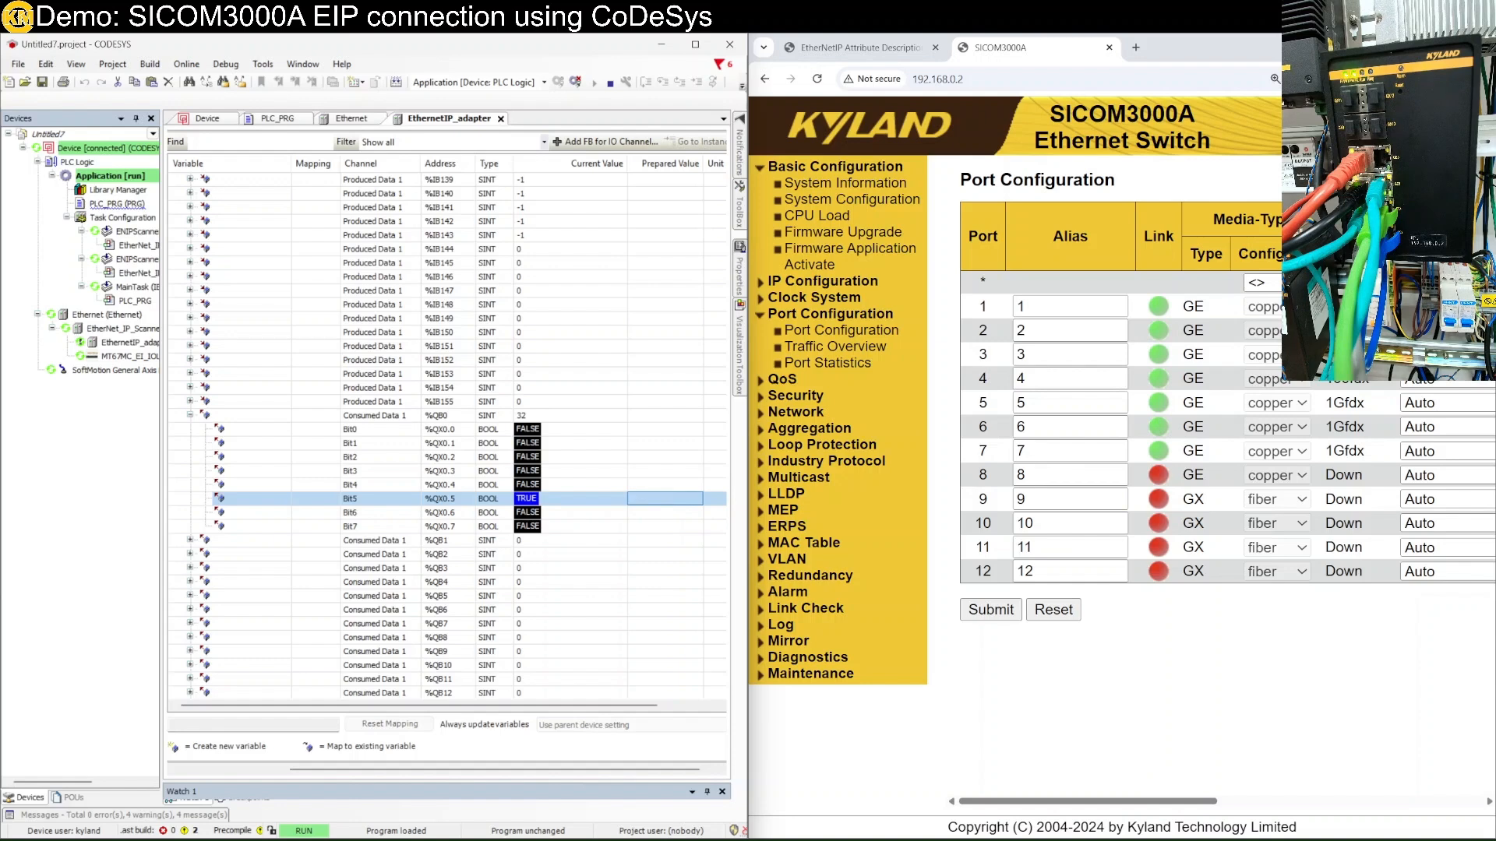
click(841, 330)
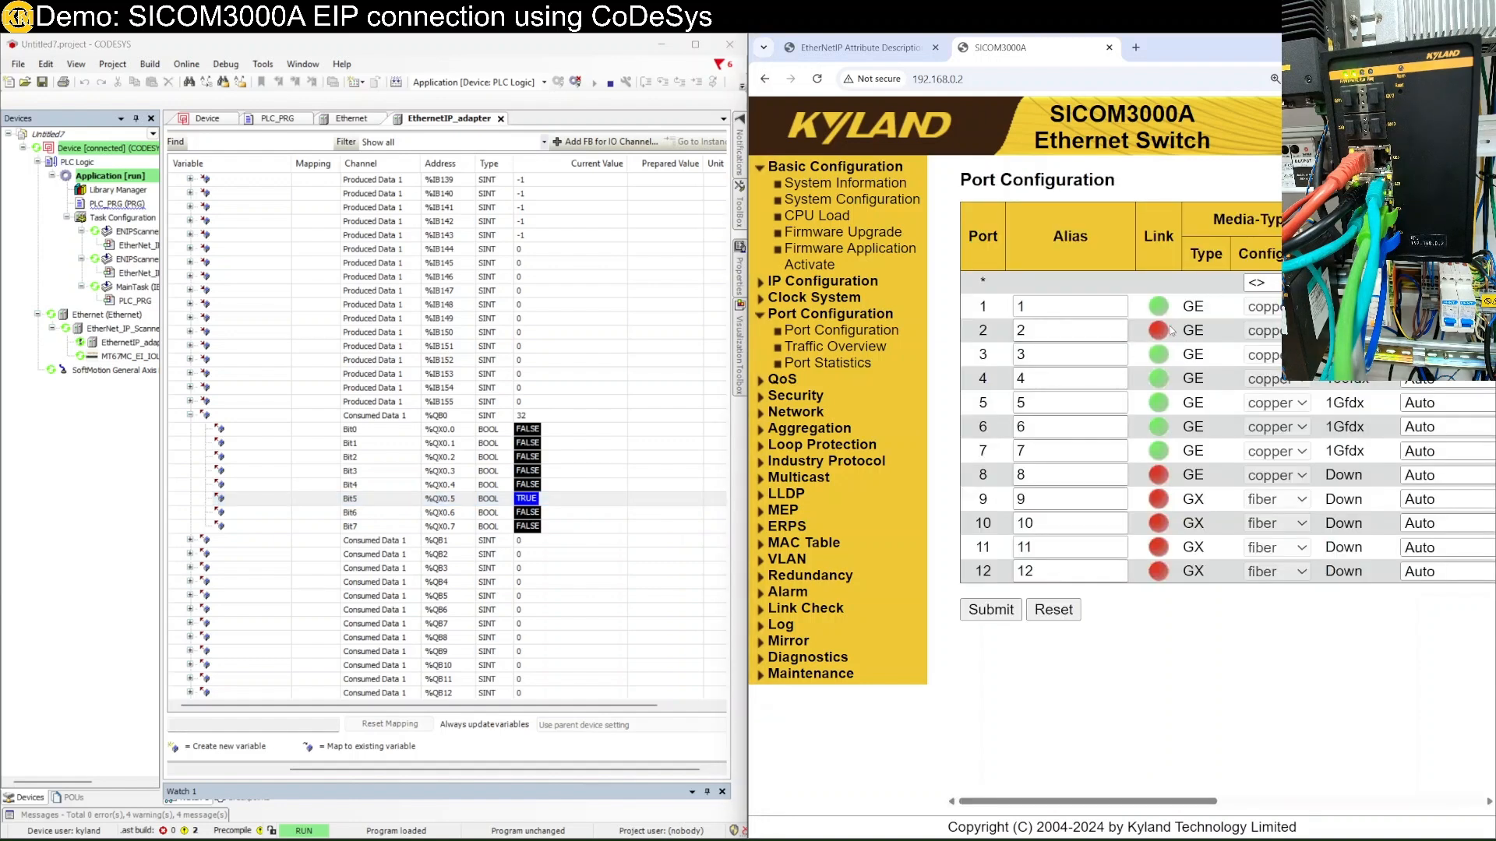
click(539, 517)
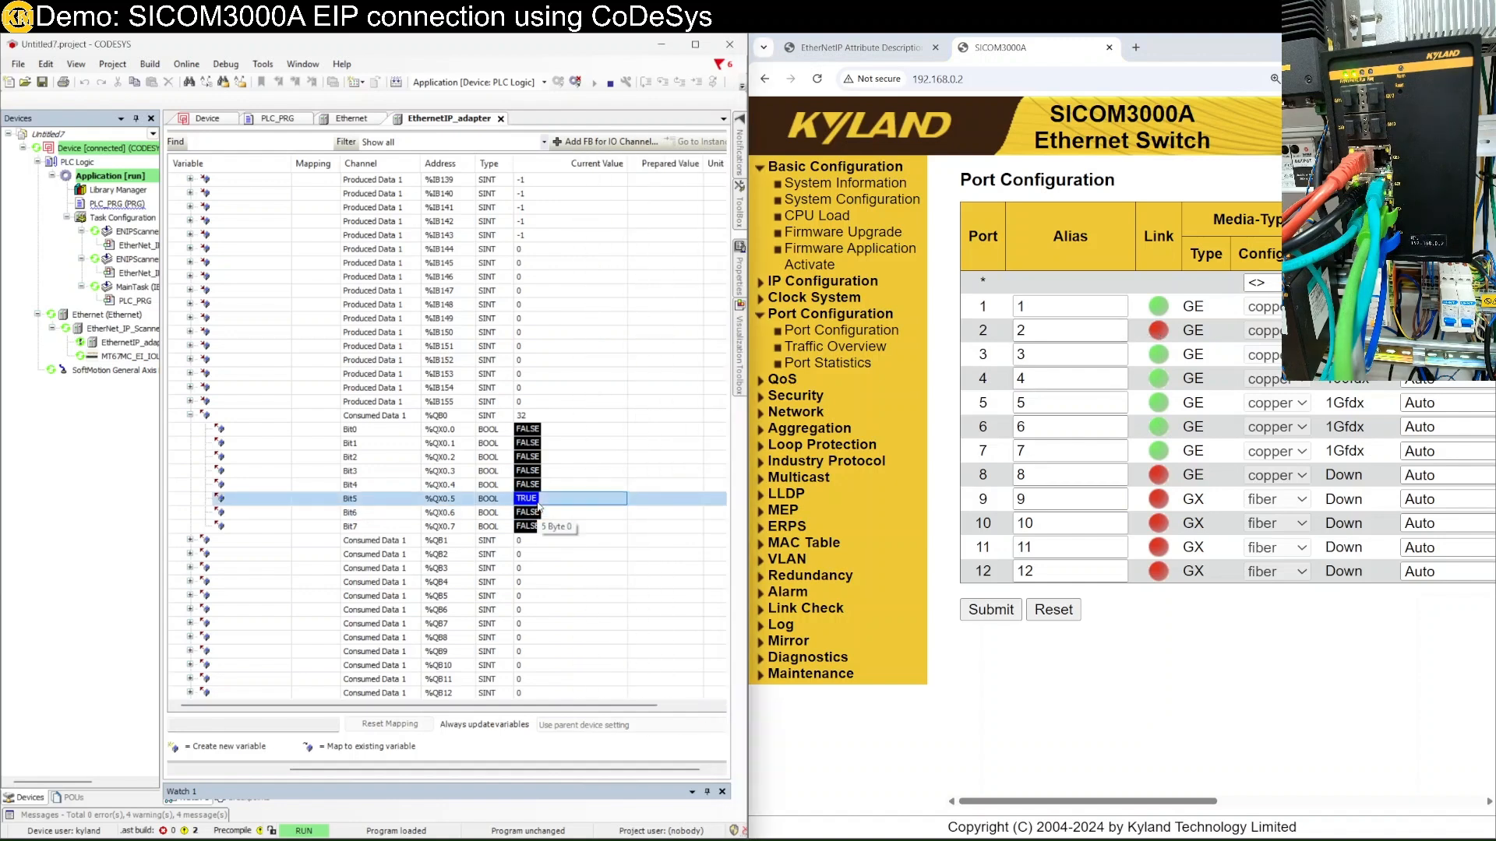
Expand input bytes %IB19 and %IB0 and inspect input bit %IX0.4.
scroll(557, 483, up, 15)
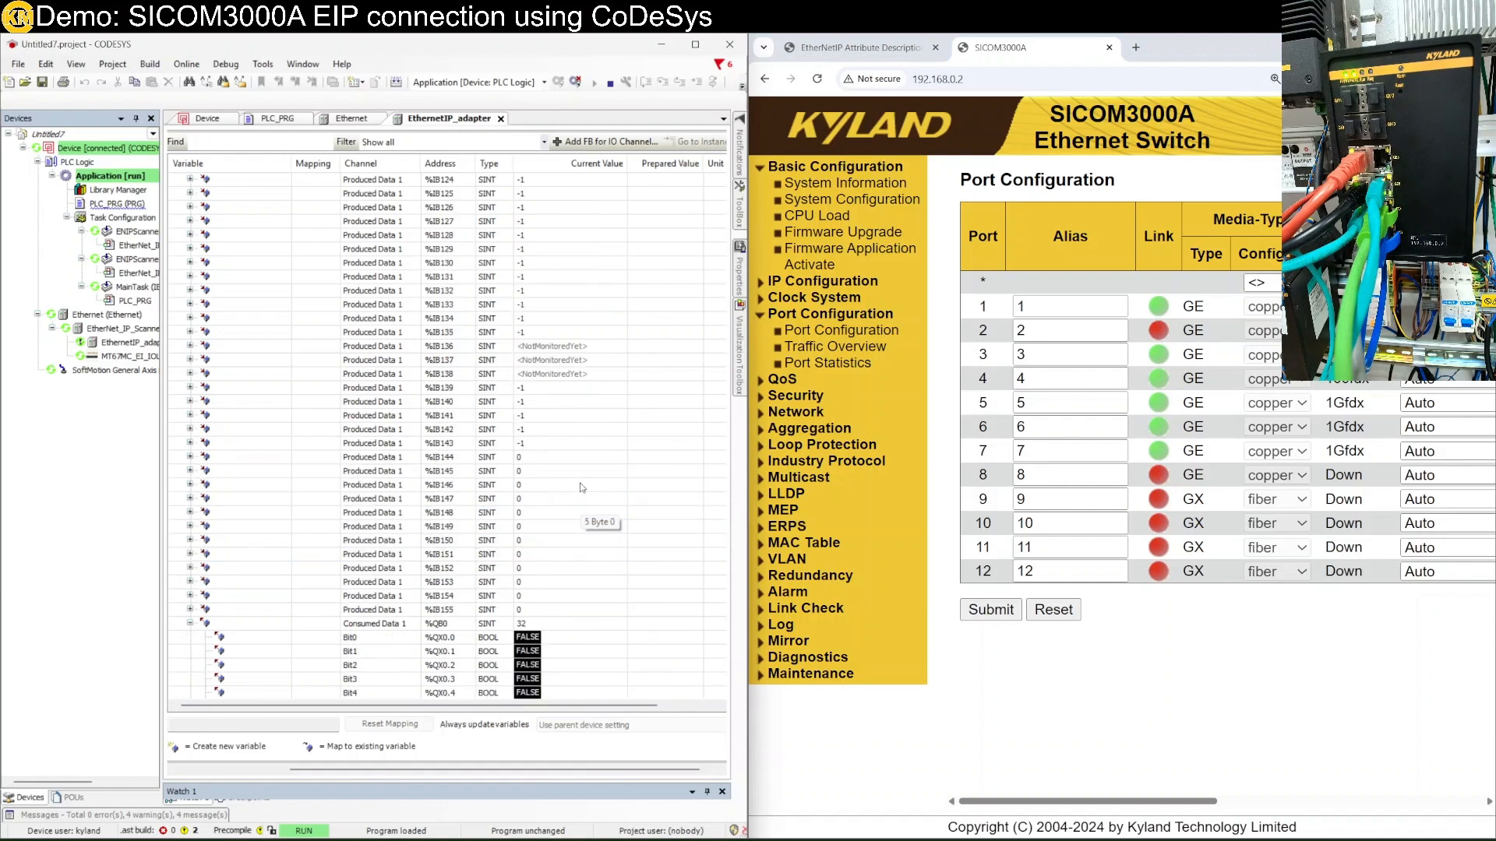
scroll(568, 370, up, 14)
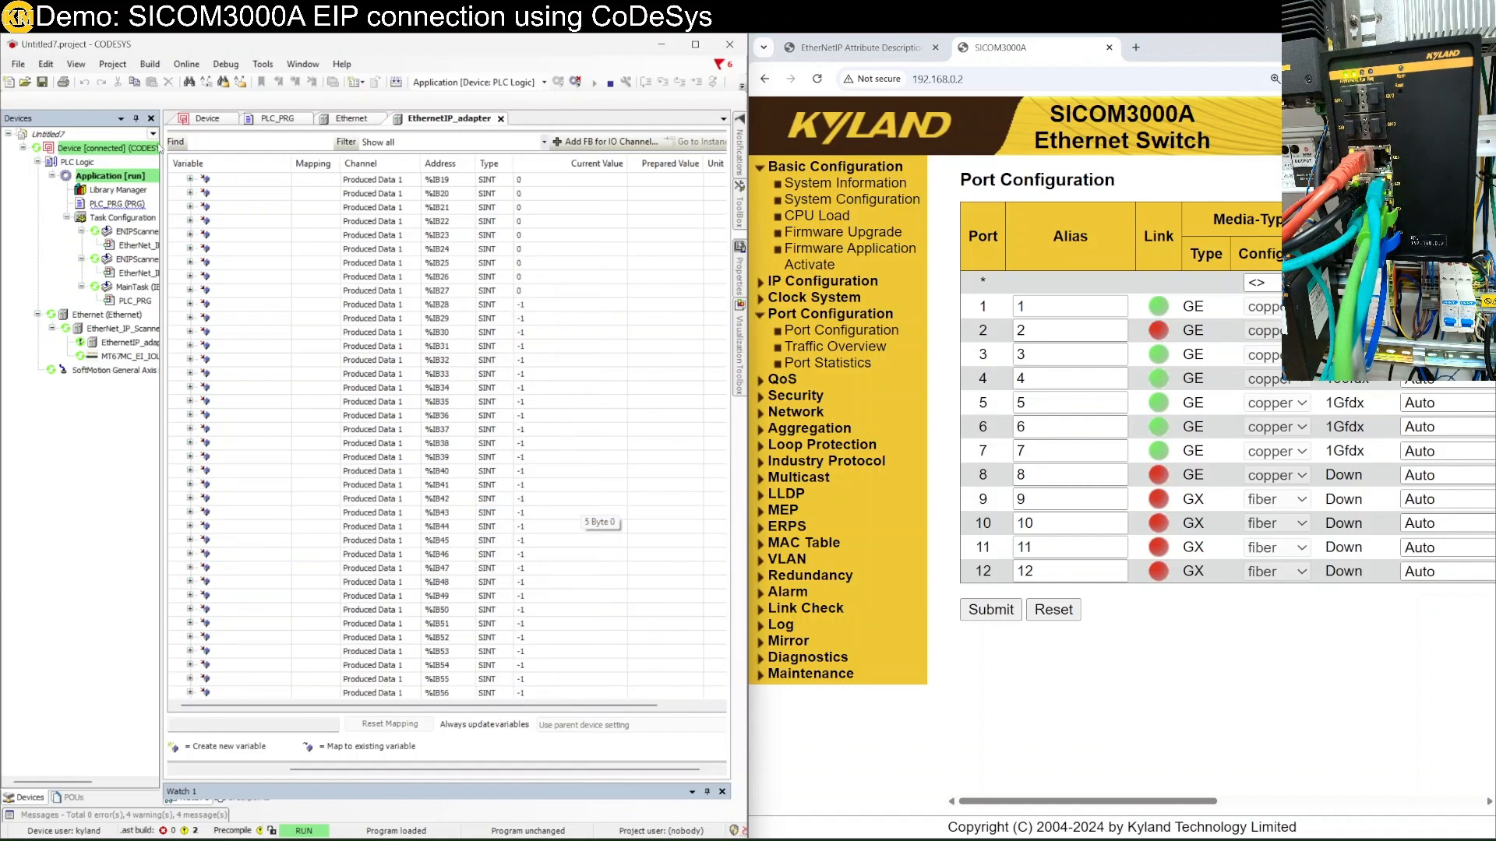
click(190, 179)
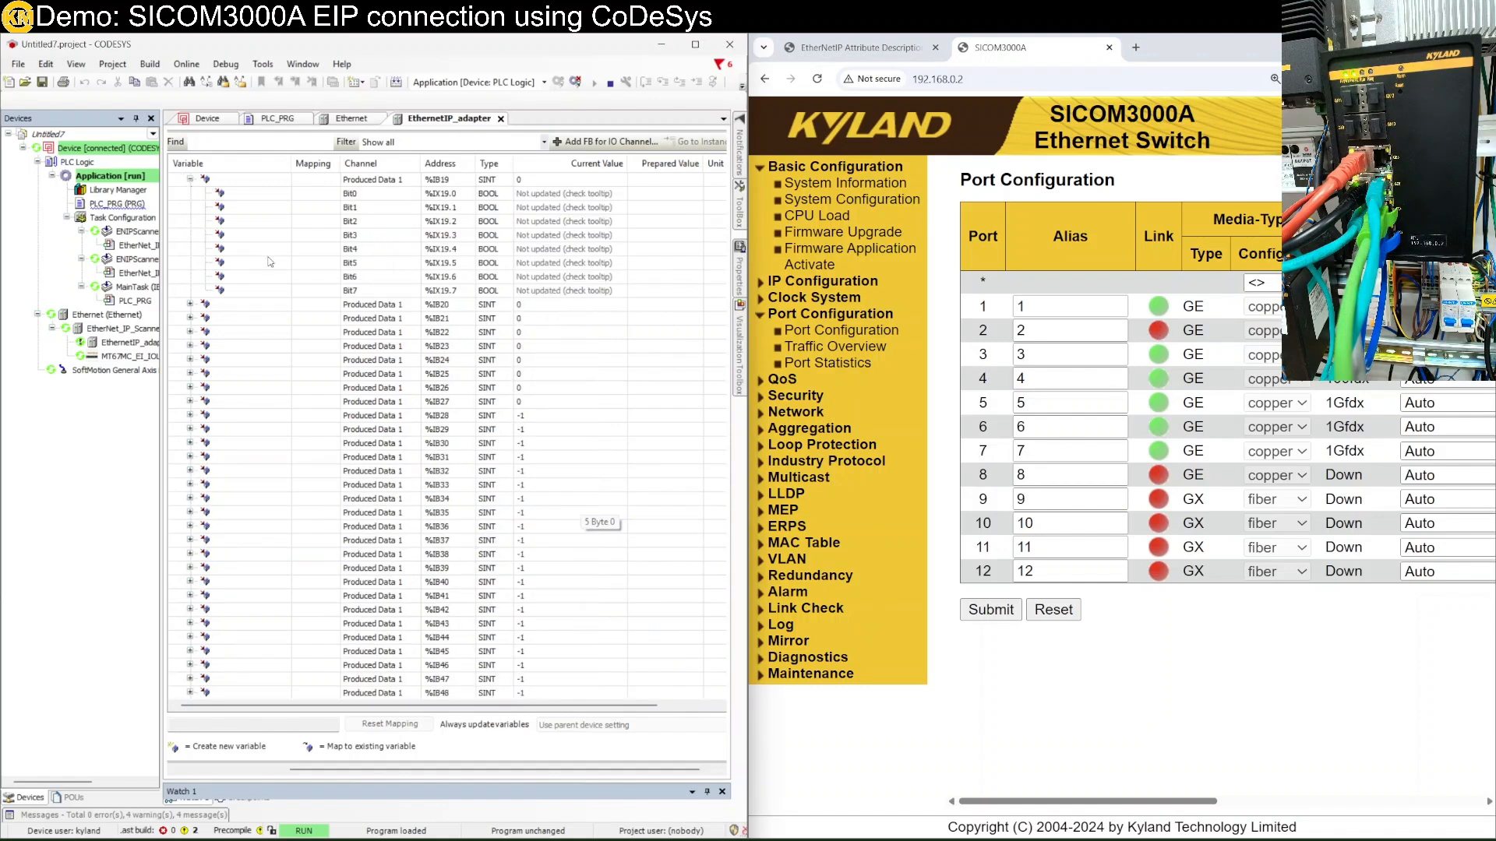
scroll(312, 253, up, 7)
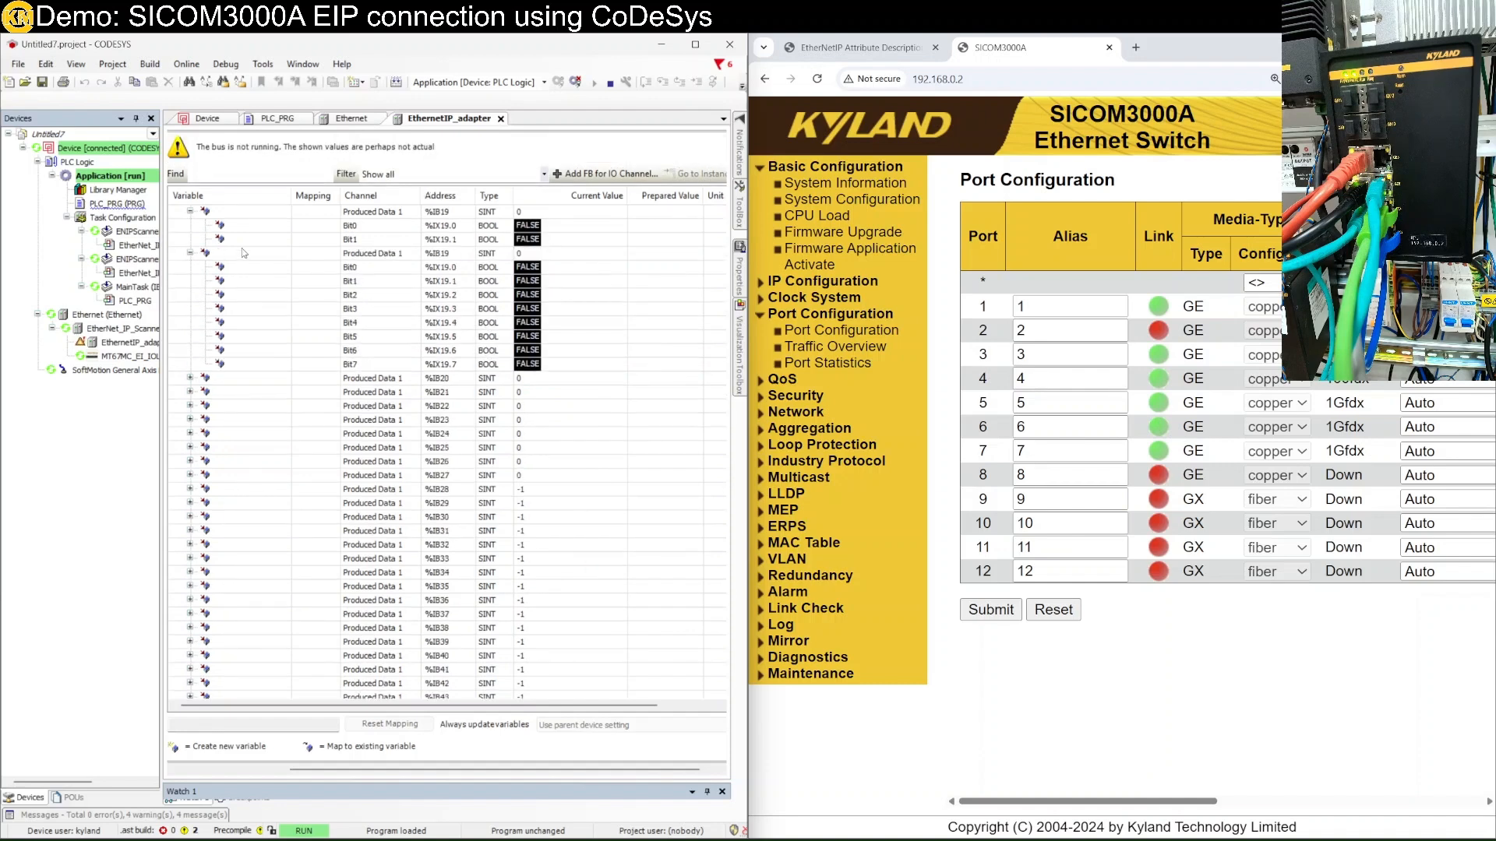
click(190, 225)
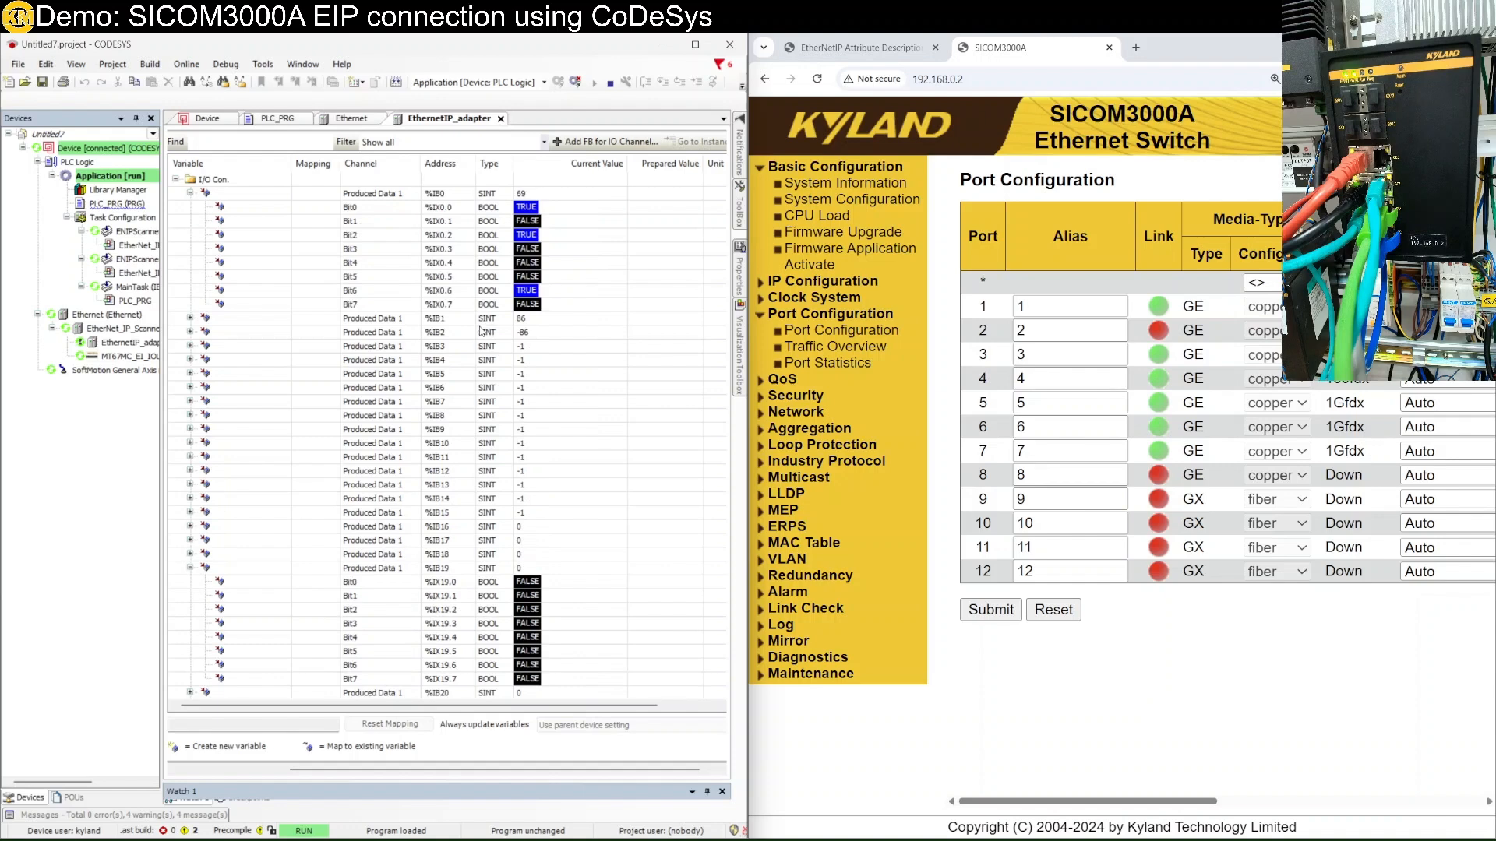
click(536, 277)
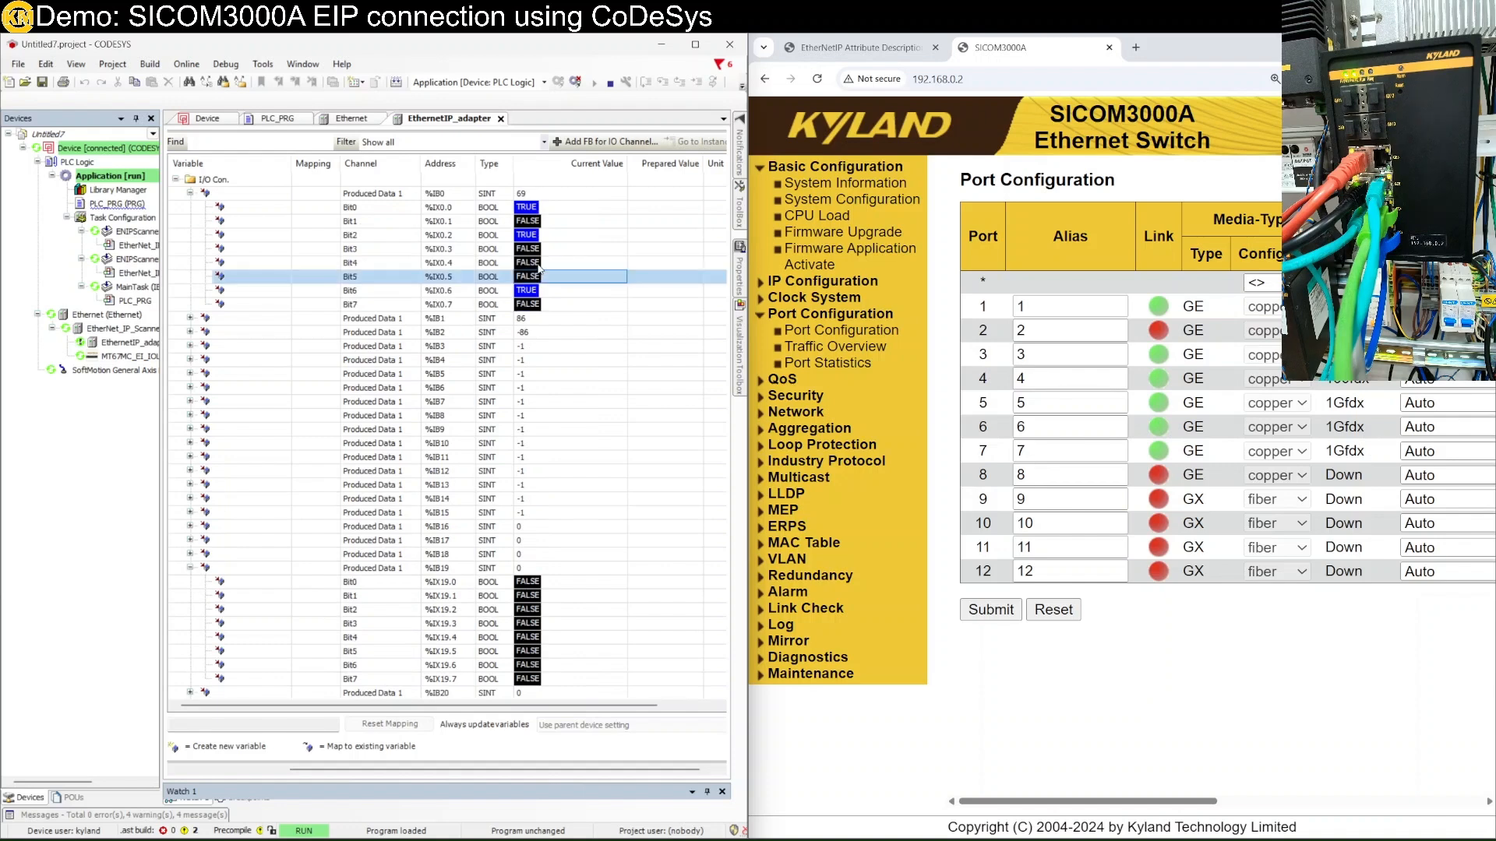
click(540, 269)
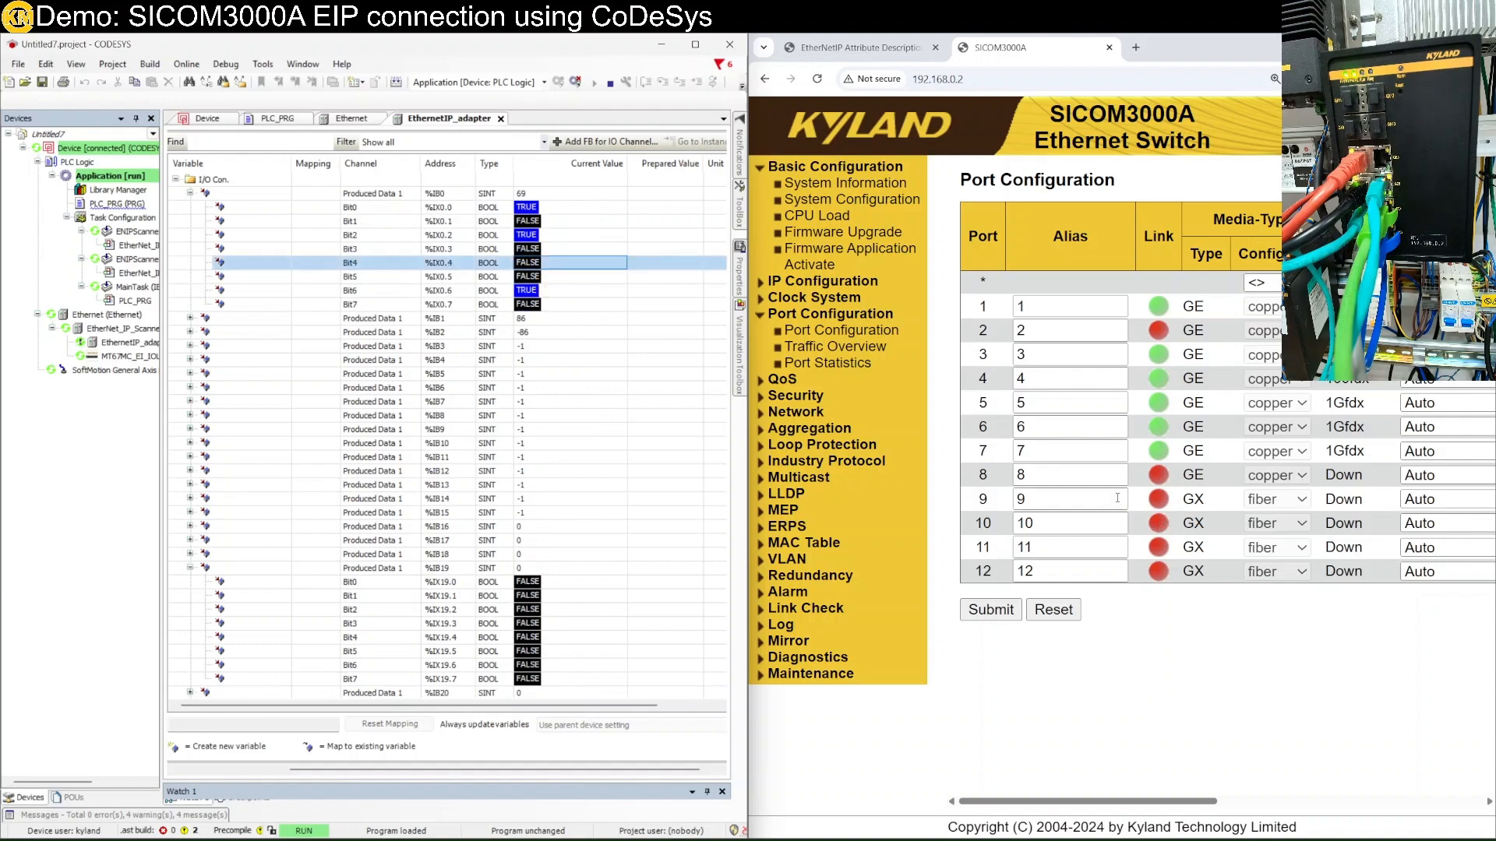
Scroll the PDF to the Input message section and highlight 'disable (00)'.
click(876, 54)
scroll(1230, 545, down, 6)
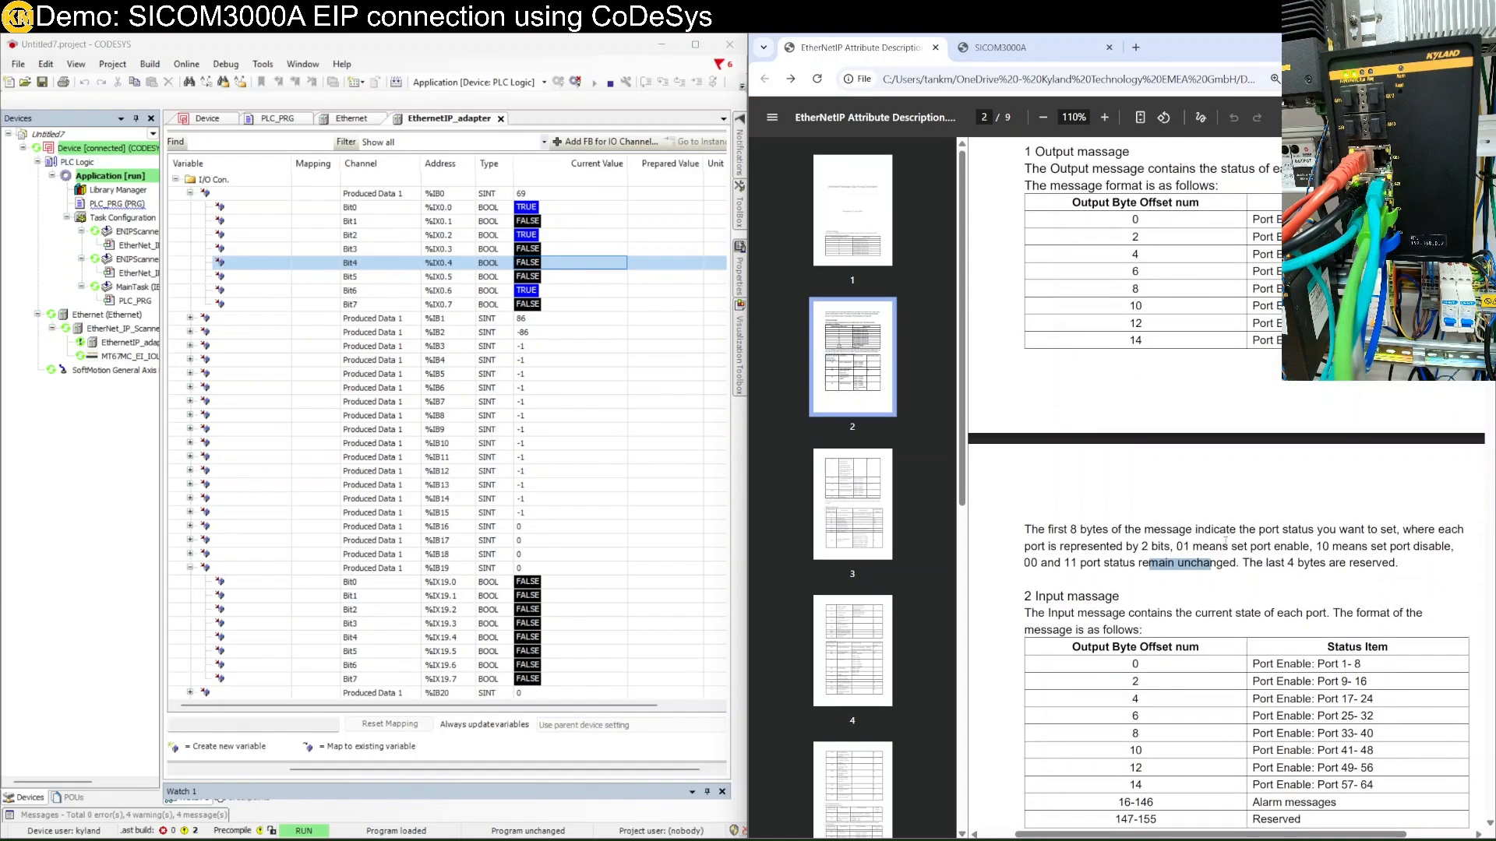
scroll(1229, 546, up, 4)
scroll(1230, 545, down, 6)
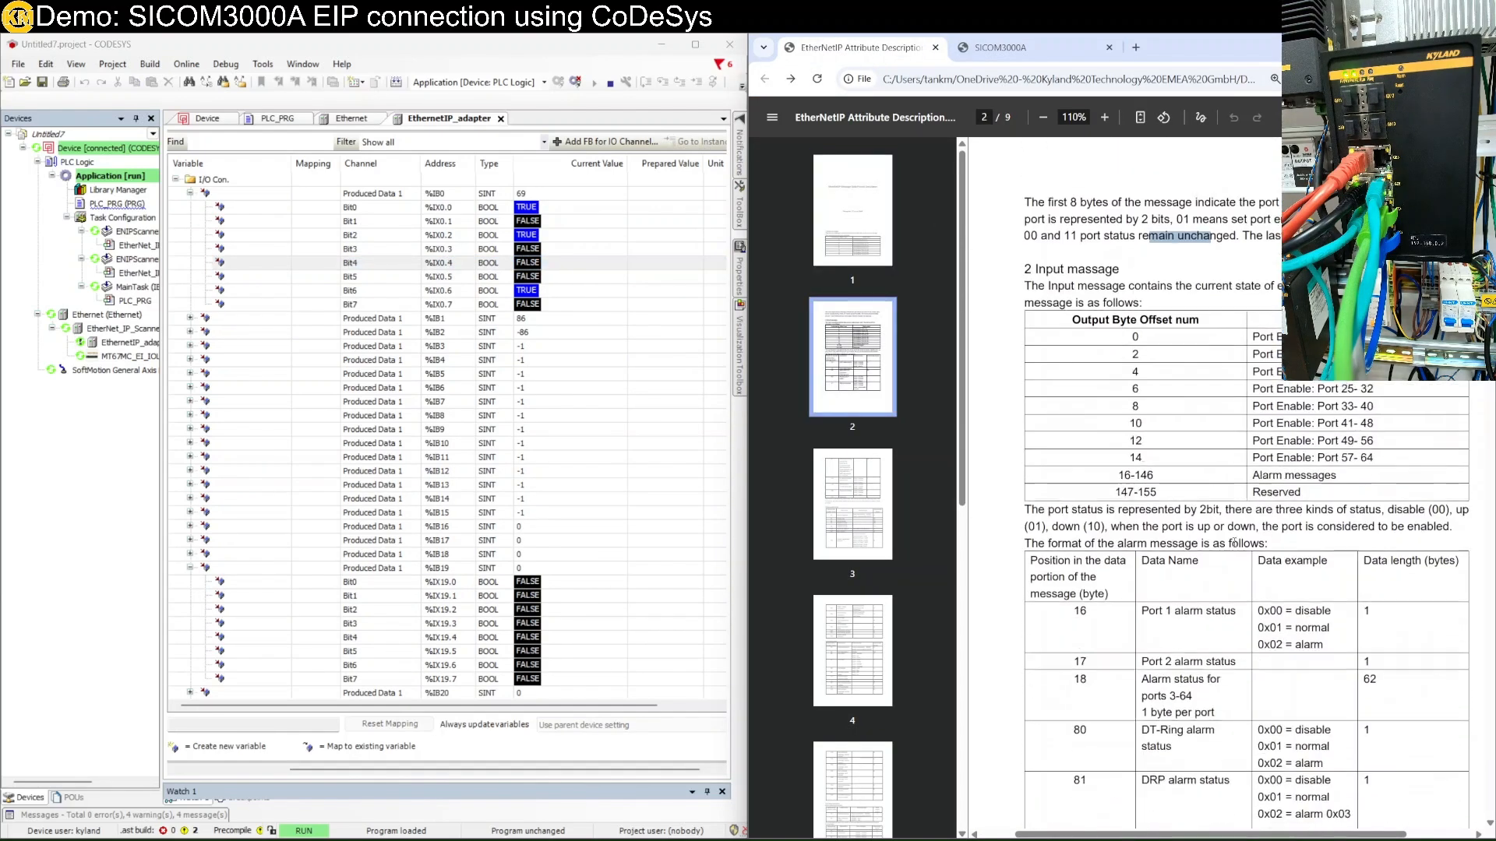
drag(1454, 419, 1393, 425)
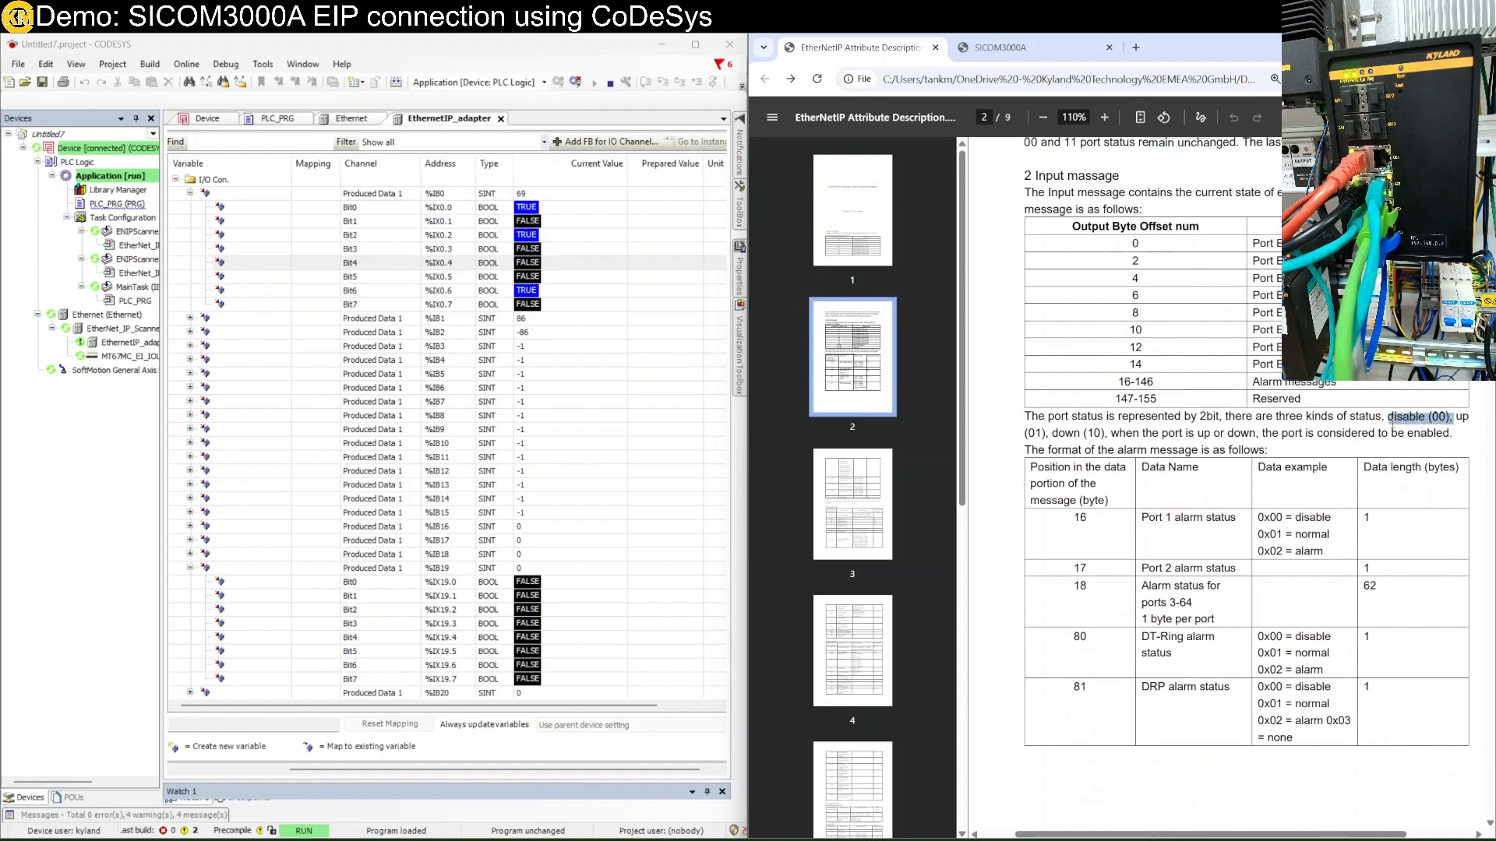